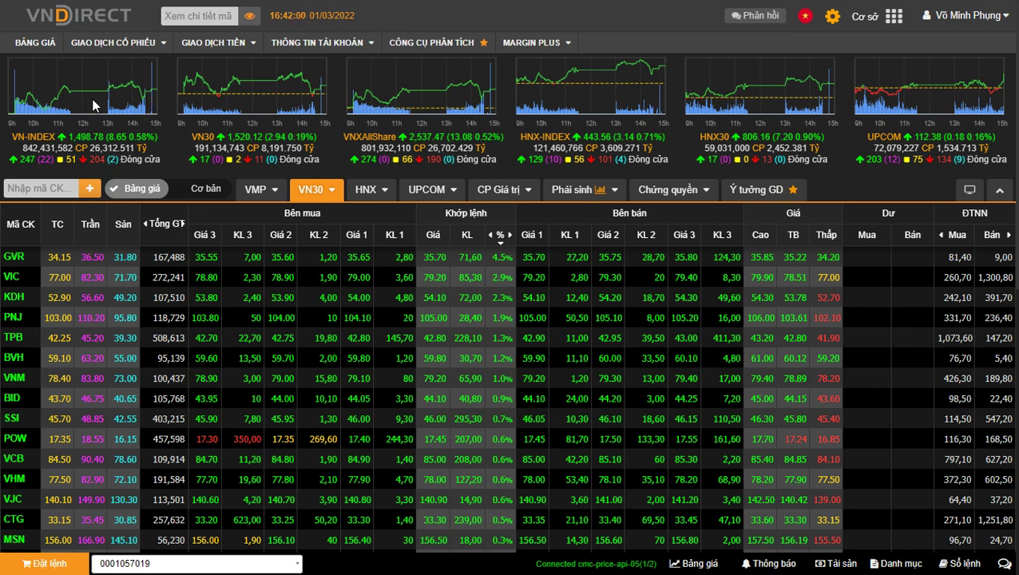
# Switch to the Excel stock workbook and examine the trend, health and short-term signals of the banking group on the BANK sheet
pyautogui.click(163, 98)
pyautogui.hotkey('alt', 'Tab')
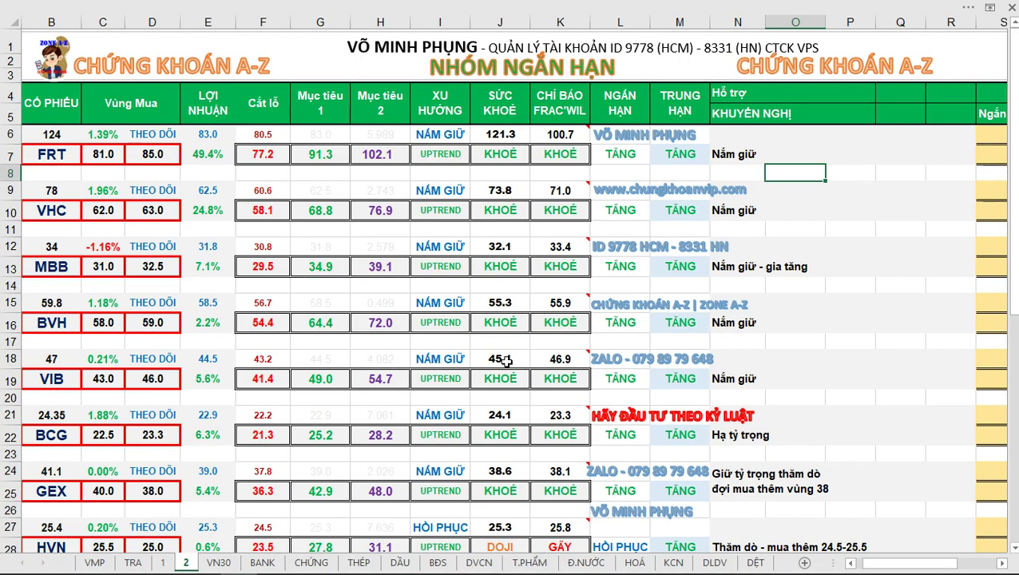
pyautogui.click(262, 561)
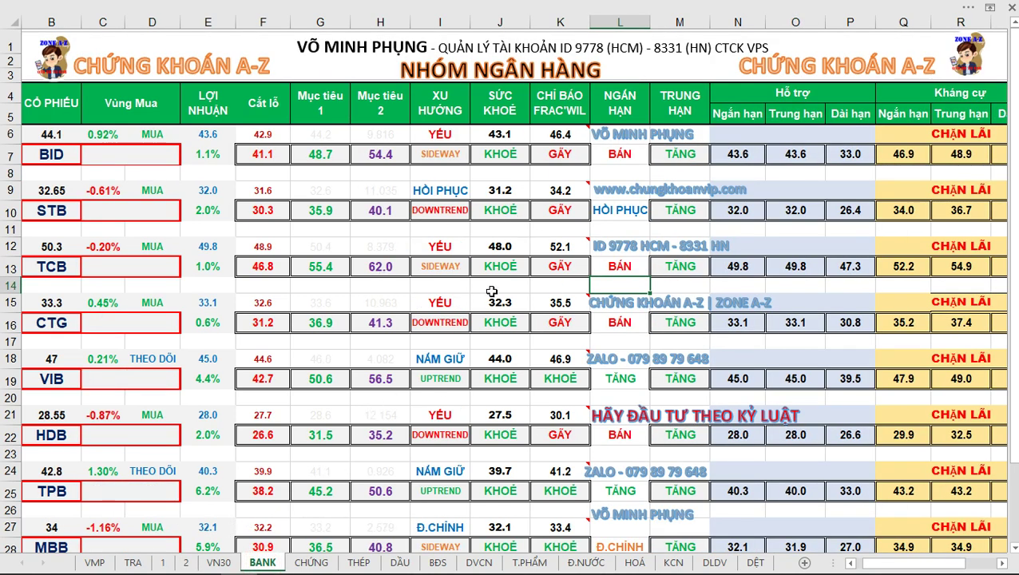
pyautogui.moveTo(411, 77)
pyautogui.mouseDown()
pyautogui.moveTo(587, 330)
pyautogui.moveTo(647, 390)
pyautogui.moveTo(651, 450)
pyautogui.mouseUp()
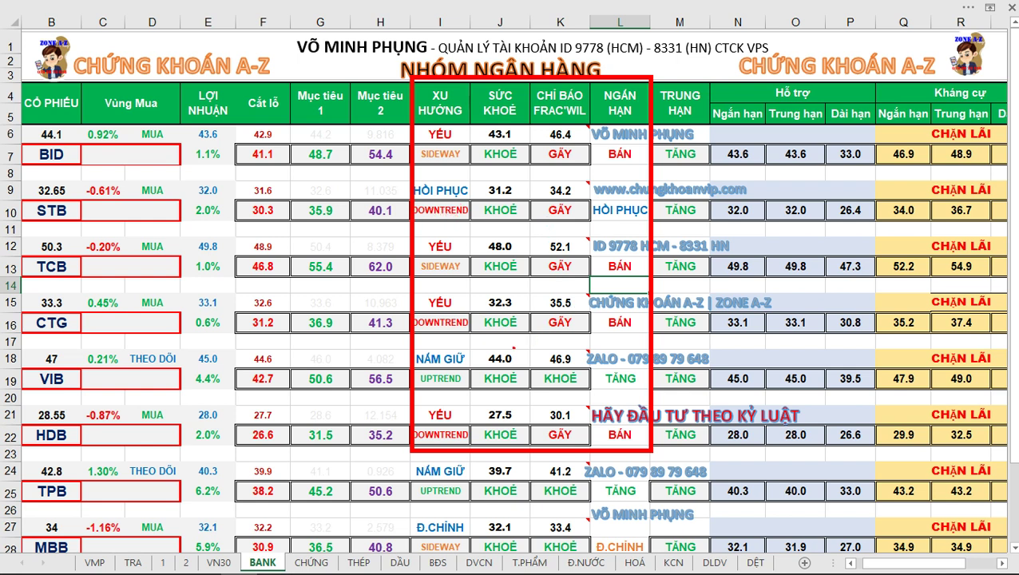
pyautogui.press('Escape')
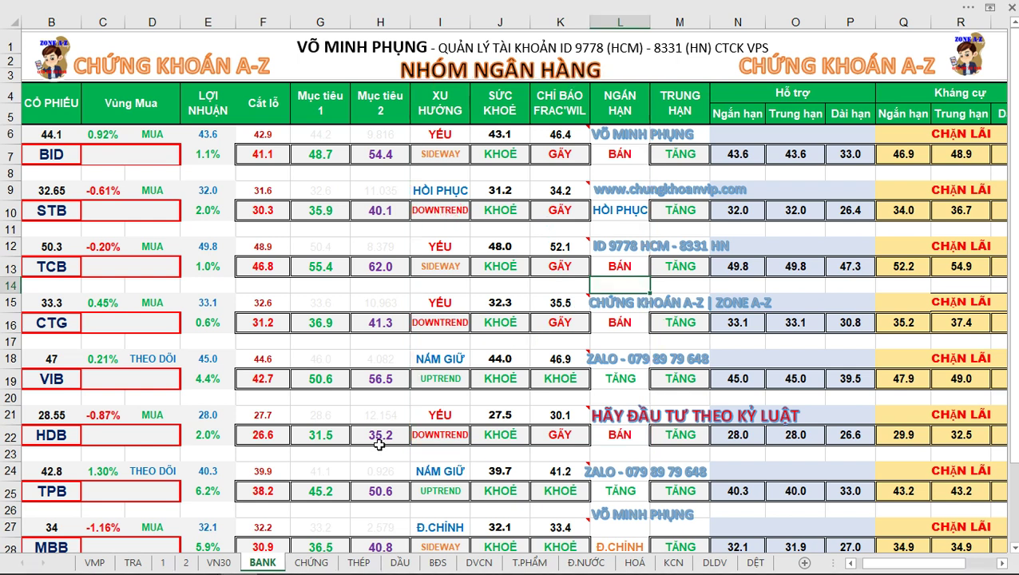
# Review the trend and health ratings of all stocks on the VN30 sheet, from ACB through VRE
pyautogui.click(222, 561)
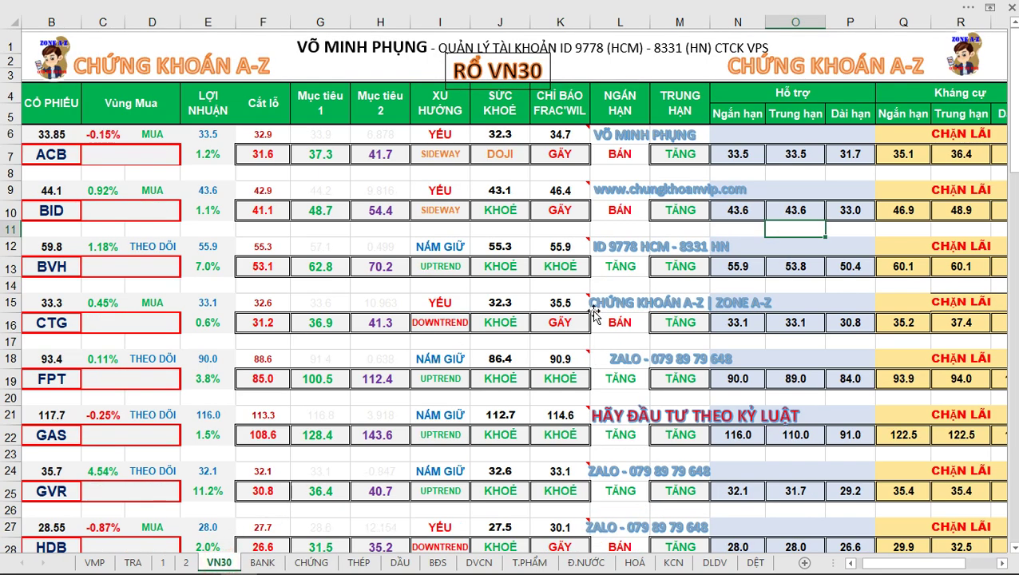
pyautogui.scroll(-11, 595, 272)
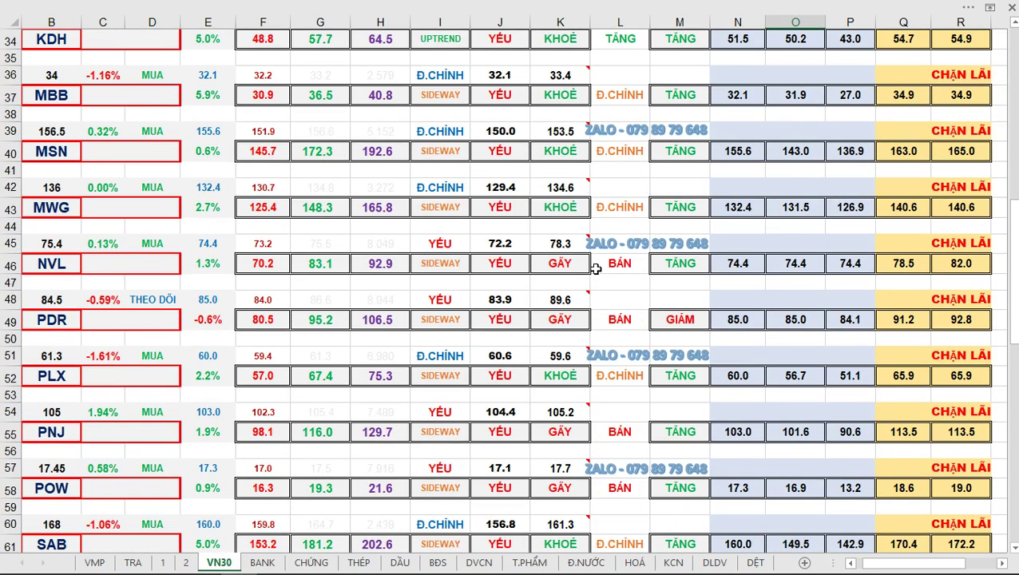
pyautogui.scroll(5, 595, 269)
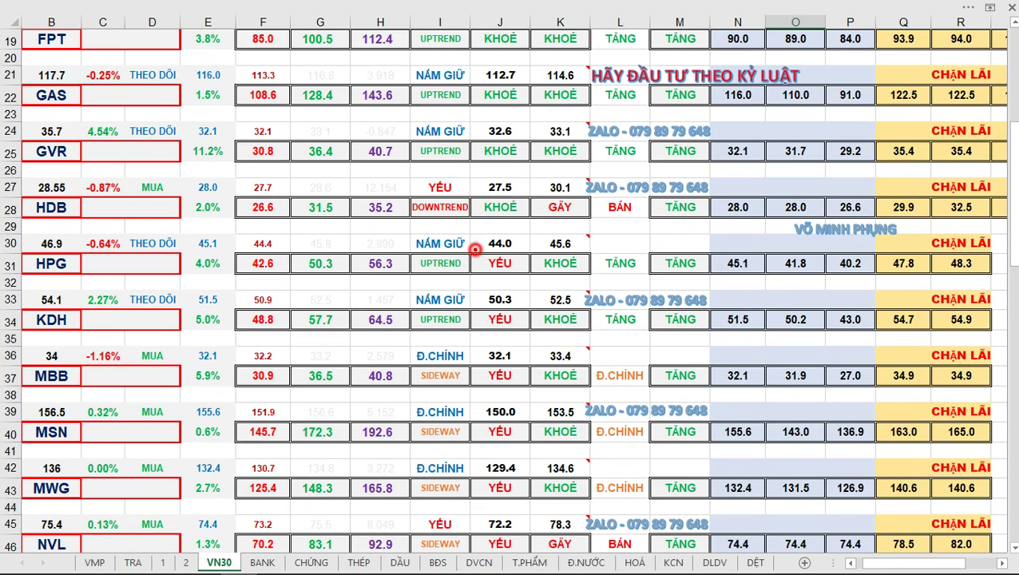
pyautogui.moveTo(474, 249)
pyautogui.mouseDown()
pyautogui.moveTo(530, 443)
pyautogui.moveTo(531, 551)
pyautogui.mouseUp()
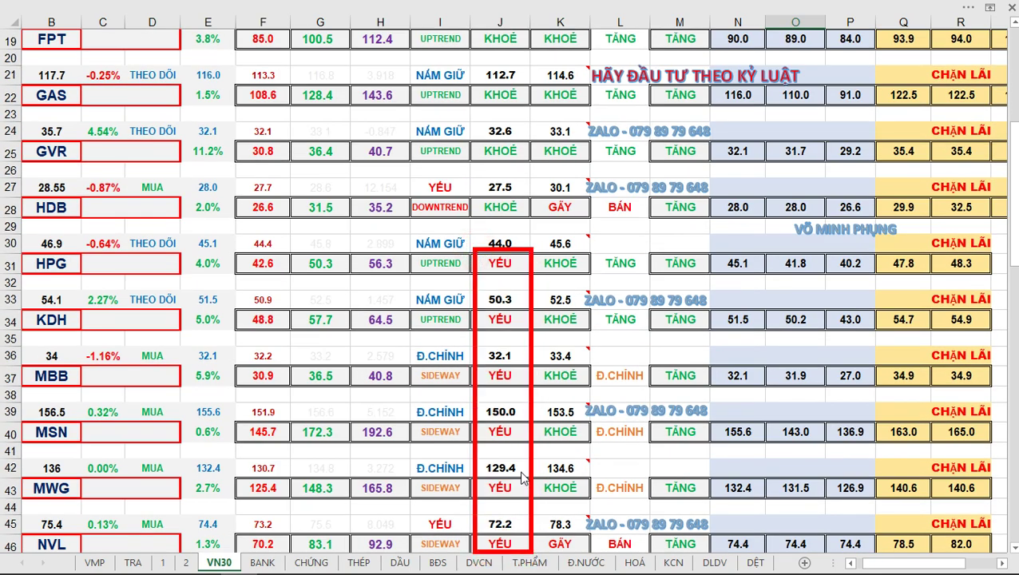
pyautogui.scroll(-7, 511, 342)
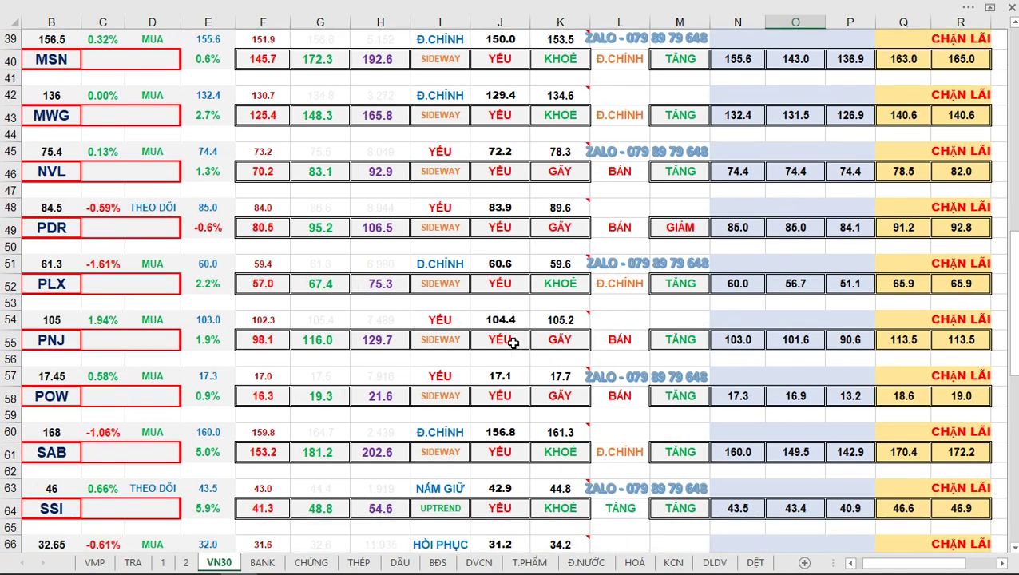
pyautogui.scroll(-2, 511, 342)
pyautogui.scroll(-1, 509, 345)
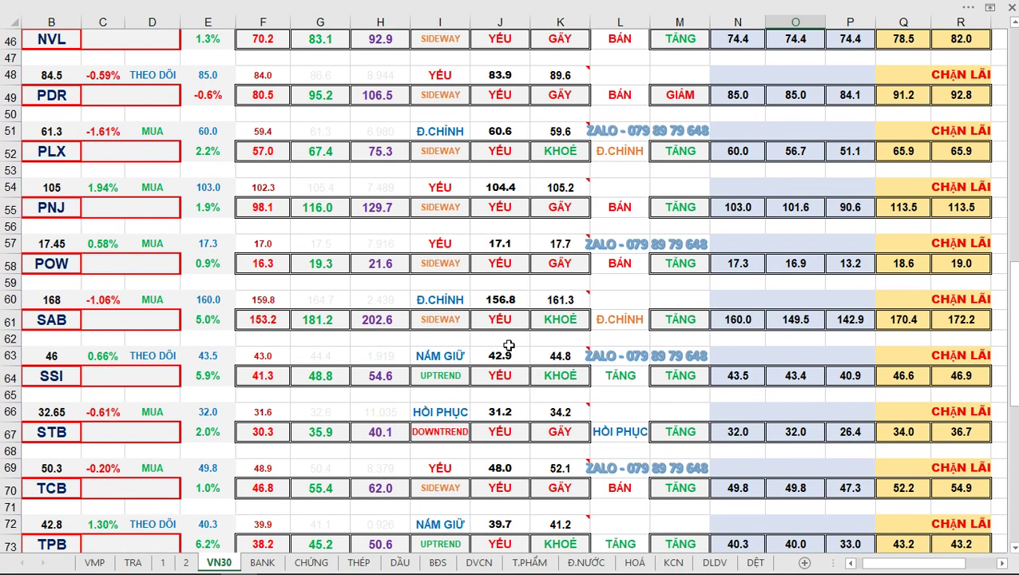
pyautogui.scroll(-3, 509, 345)
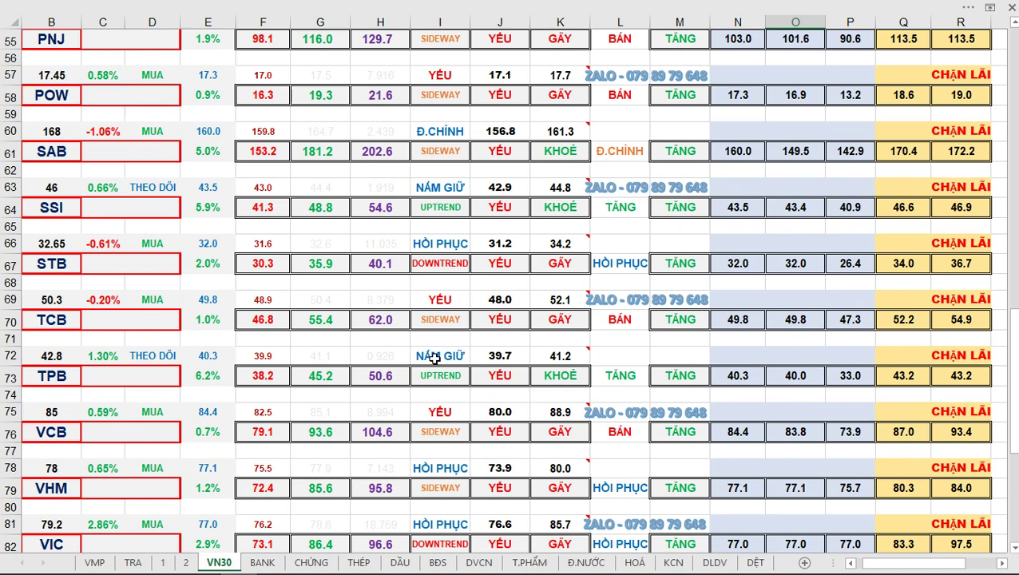
pyautogui.scroll(-2, 434, 360)
pyautogui.scroll(-2, 435, 359)
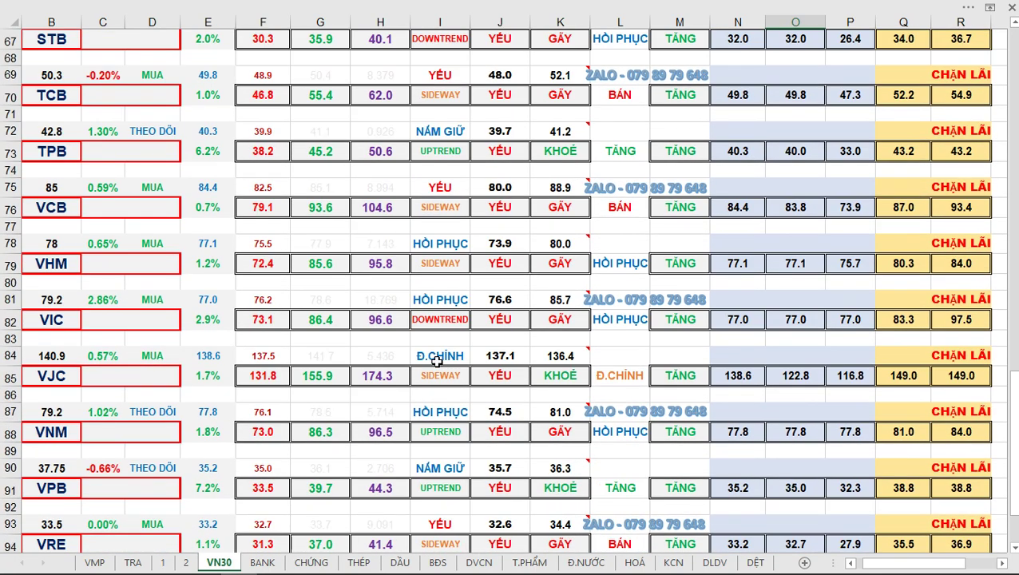
pyautogui.scroll(20, 437, 361)
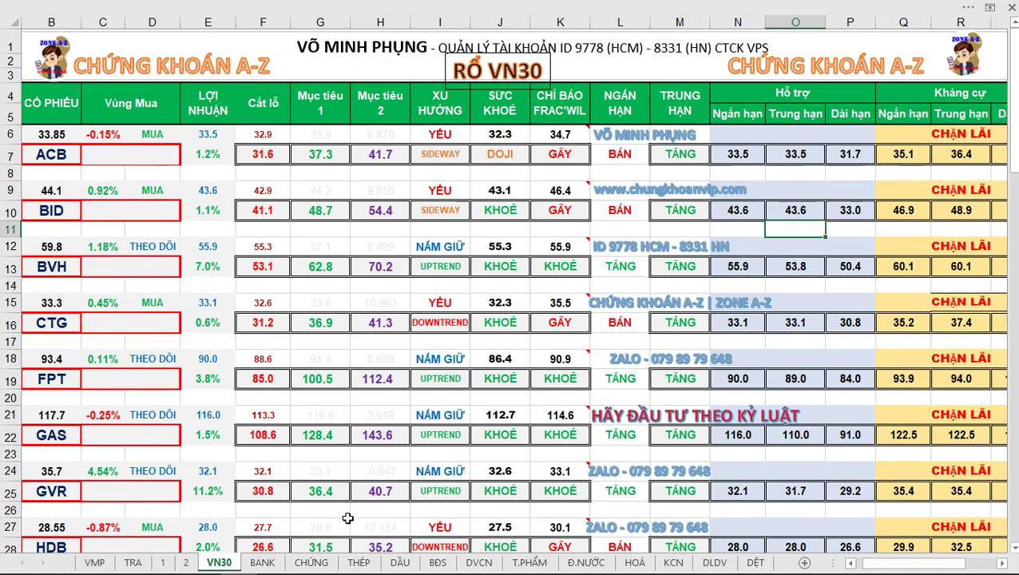
# Look through the securities, steel and oil and gas group sheets (CHỨNG, THÉP, DẦU) for their trend signals
pyautogui.click(307, 564)
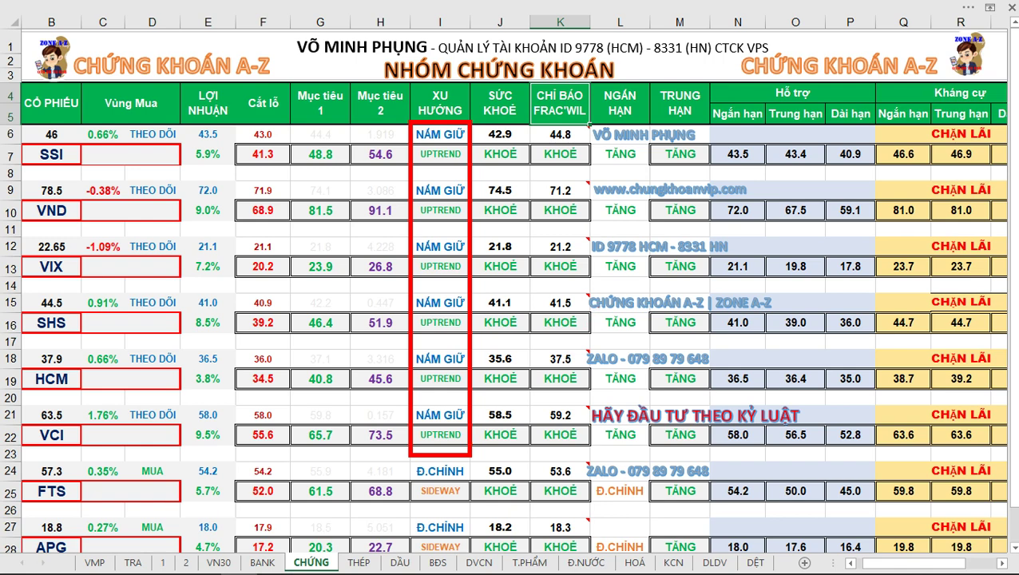
pyautogui.click(358, 562)
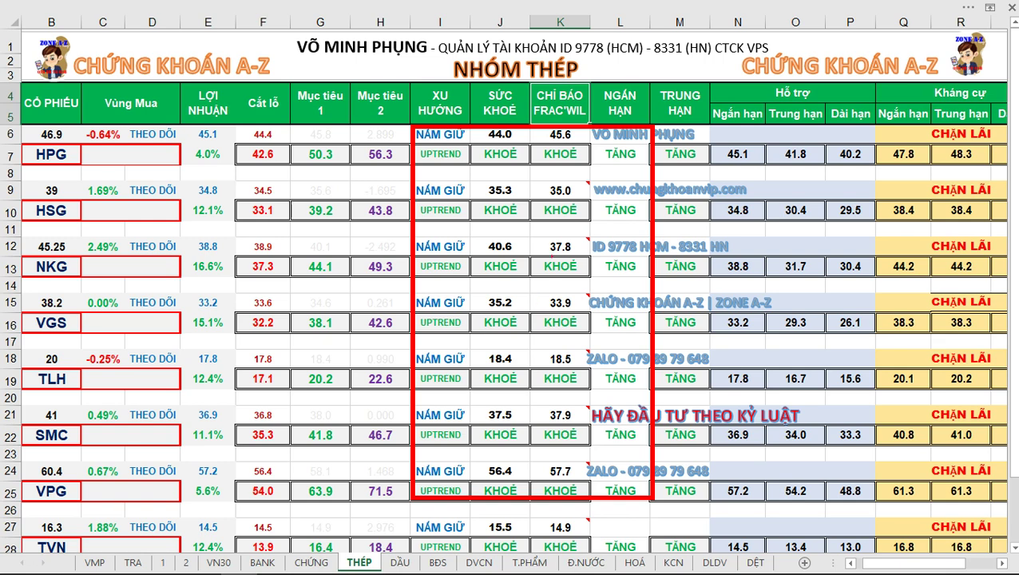
pyautogui.click(399, 563)
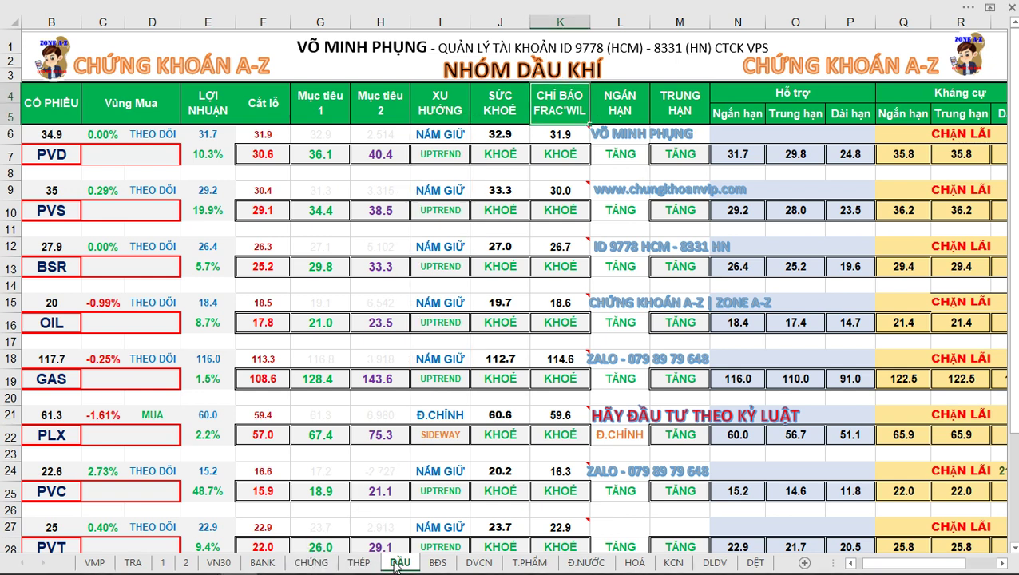
# Show the real estate group on the BĐS sheet and point out the DXG, NLG and KDH rows
pyautogui.click(435, 564)
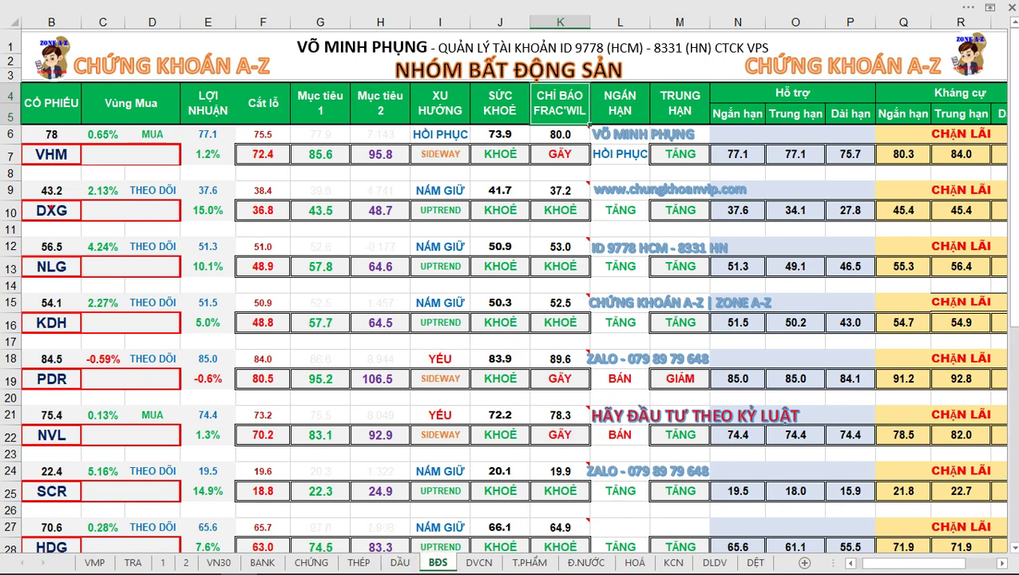
pyautogui.moveTo(31, 182); pyautogui.dragTo(185, 338)
pyautogui.moveTo(72, 214); pyautogui.dragTo(89, 201)
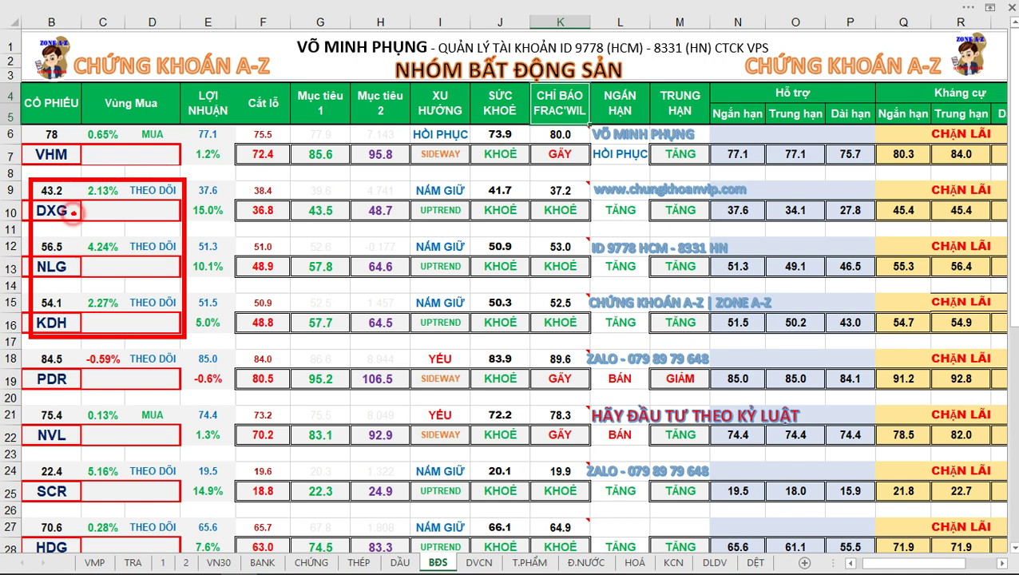
pyautogui.moveTo(71, 270); pyautogui.dragTo(87, 253)
pyautogui.moveTo(80, 327); pyautogui.dragTo(97, 313)
pyautogui.press('Escape')
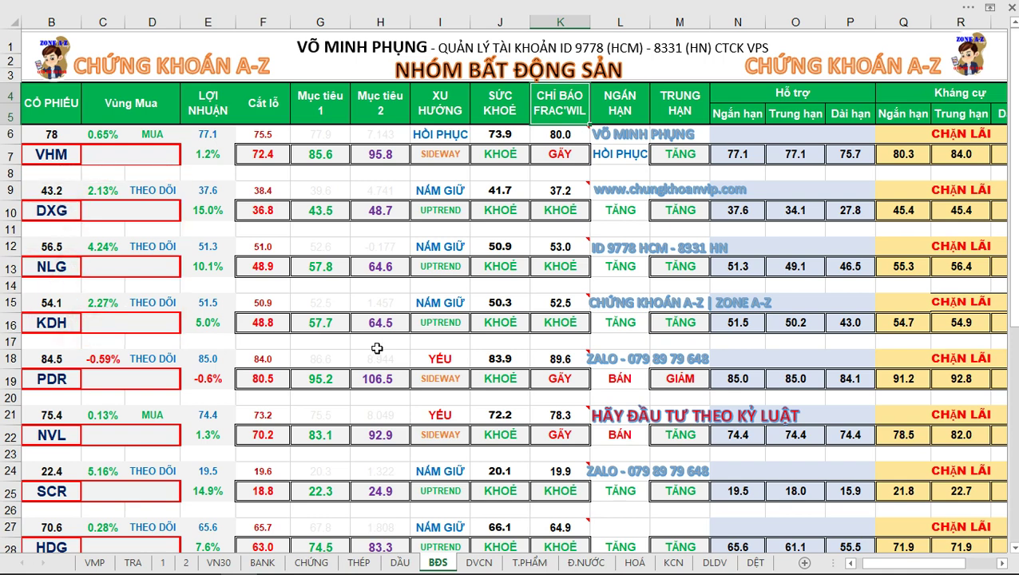
# Examine the SCR, HDG, DIG and CEO rows further down the real estate list
pyautogui.scroll(-3, 83, 324)
pyautogui.moveTo(19, 293); pyautogui.dragTo(709, 391)
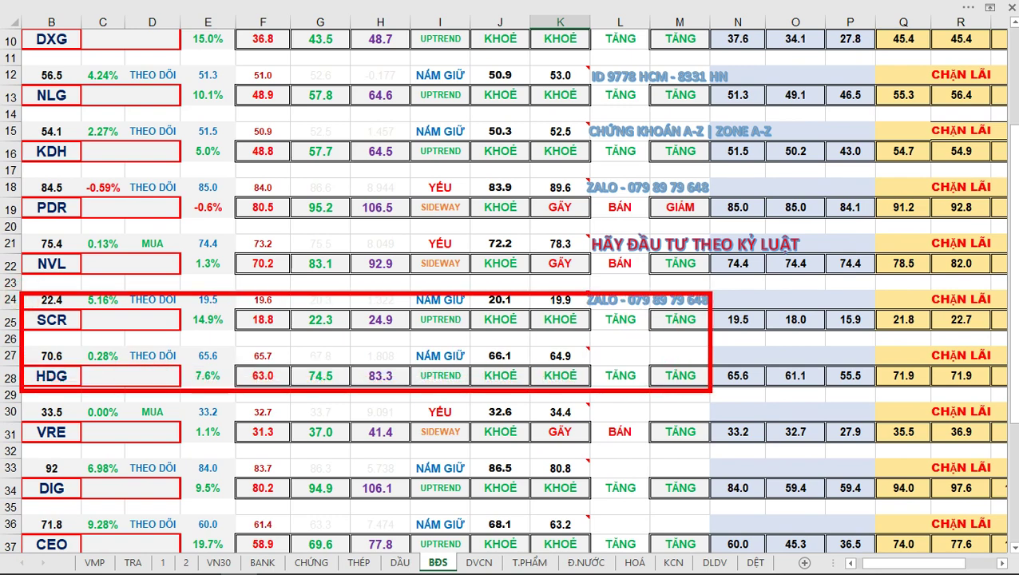
pyautogui.press('Escape')
pyautogui.scroll(-2, 493, 377)
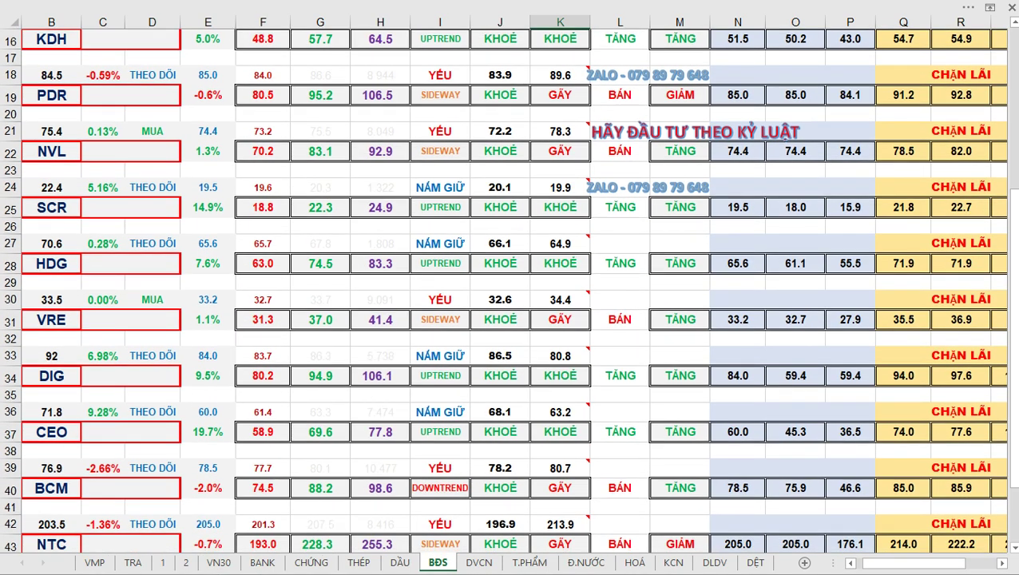
pyautogui.moveTo(24, 345); pyautogui.dragTo(716, 447)
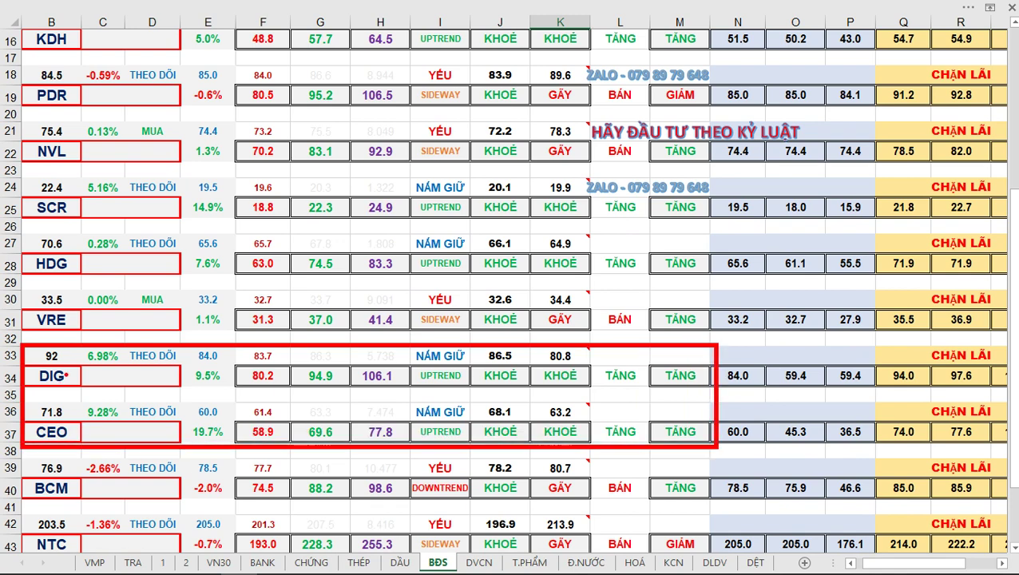
pyautogui.press('Escape')
pyautogui.scroll(5, 527, 403)
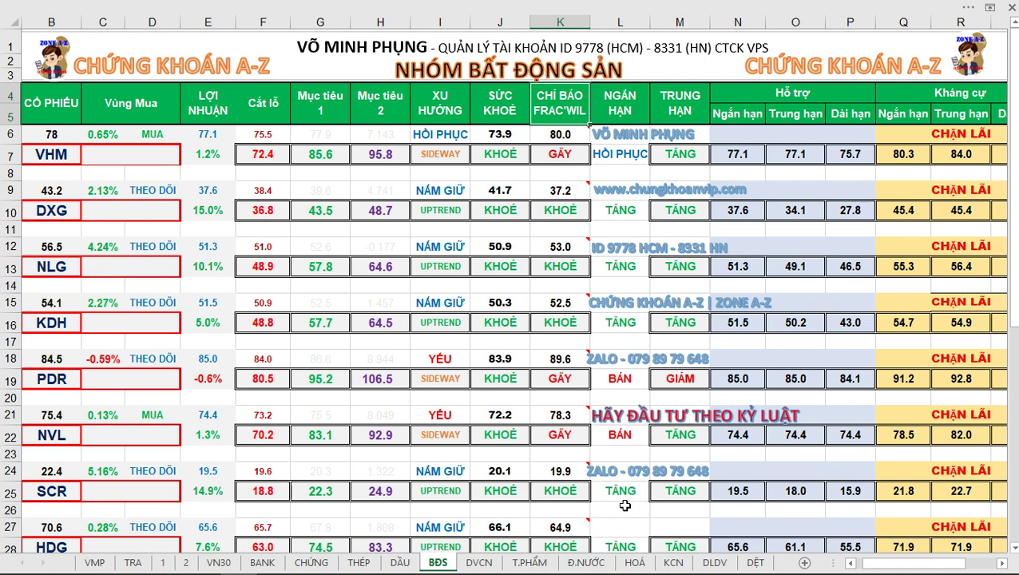
# Show the chemicals and fertilizer group on the HOÁ sheet and point out the DGC, DCM and DPM rows
pyautogui.click(633, 562)
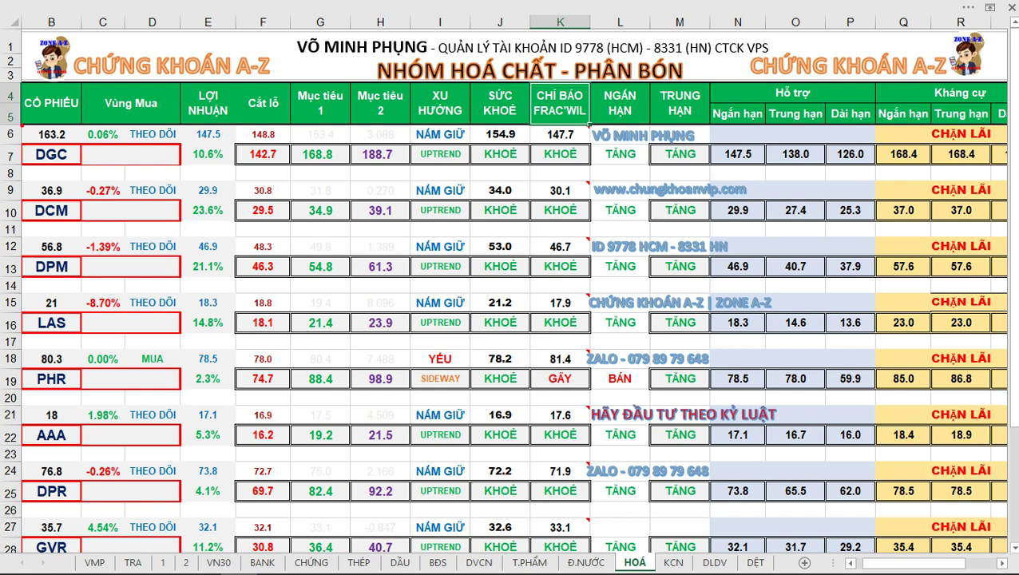
pyautogui.moveTo(18, 121)
pyautogui.mouseDown()
pyautogui.moveTo(569, 280)
pyautogui.moveTo(712, 285)
pyautogui.mouseUp()
pyautogui.moveTo(85, 158); pyautogui.dragTo(126, 137)
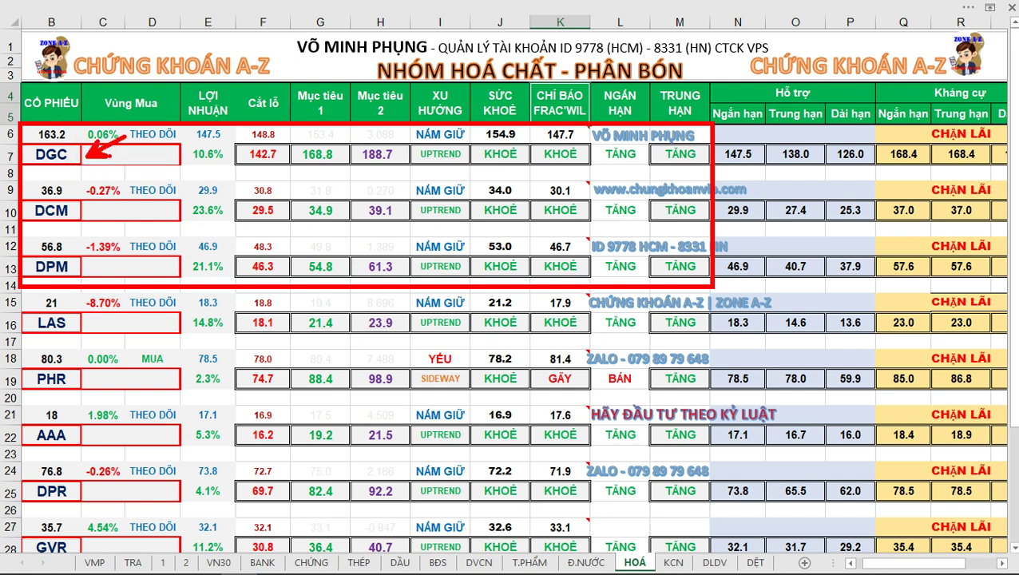
pyautogui.moveTo(85, 213); pyautogui.dragTo(147, 182)
pyautogui.moveTo(98, 272); pyautogui.dragTo(145, 244)
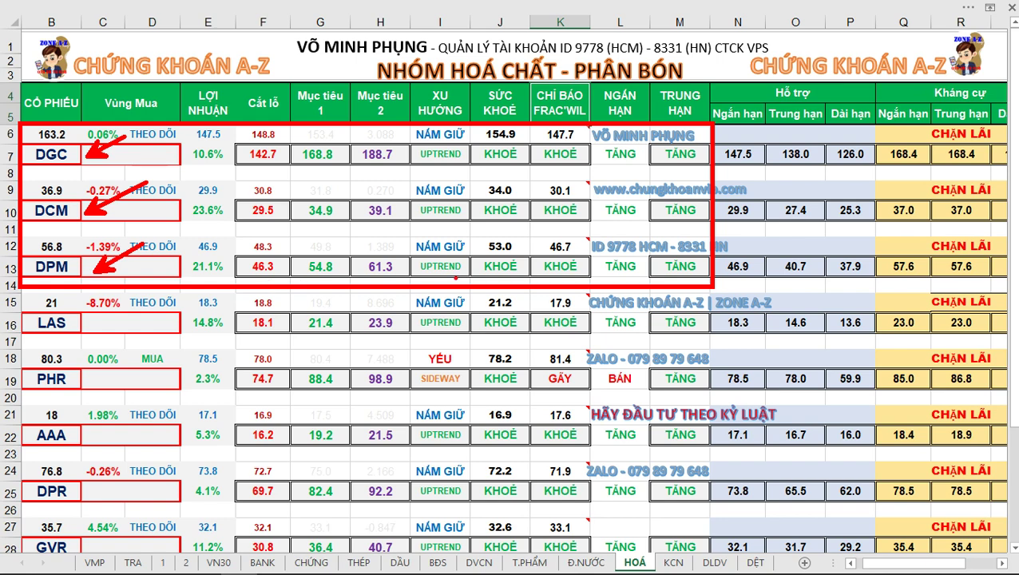
pyautogui.press('Escape')
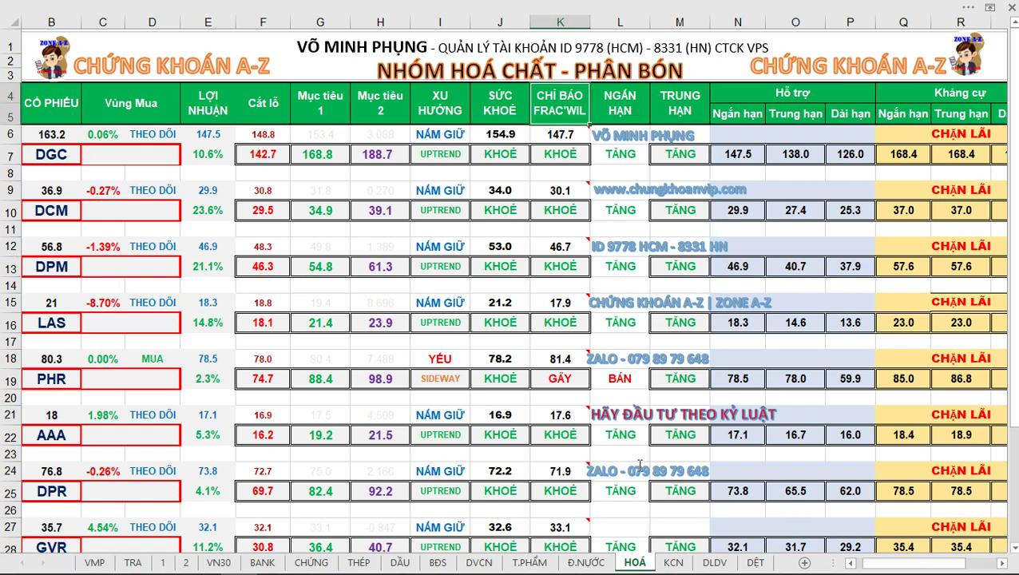
# Show the services and retail group on the DLDV sheet and examine the HVN row's signals
pyautogui.click(714, 563)
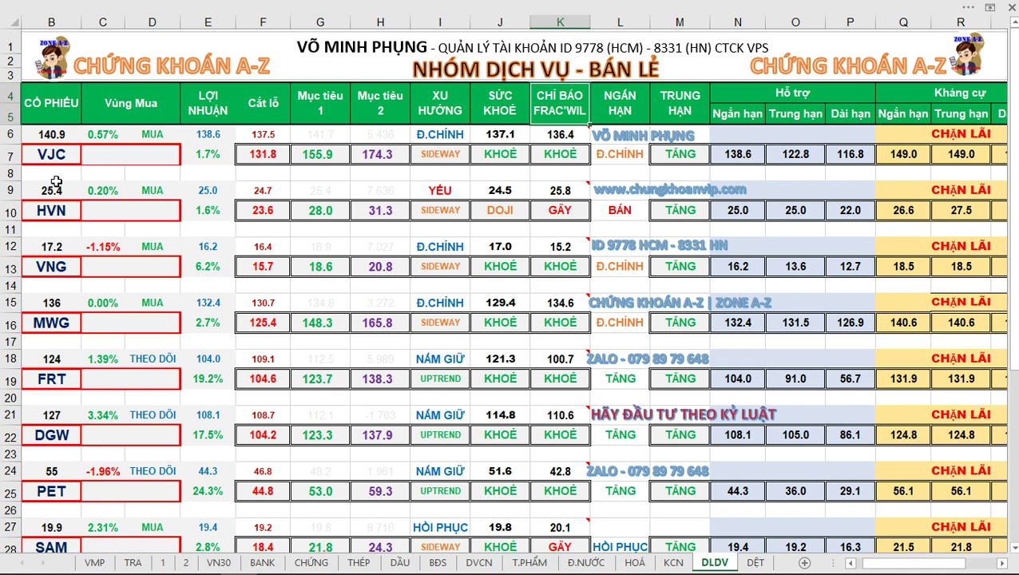
pyautogui.moveTo(28, 183)
pyautogui.mouseDown()
pyautogui.moveTo(410, 232)
pyautogui.moveTo(707, 231)
pyautogui.mouseUp()
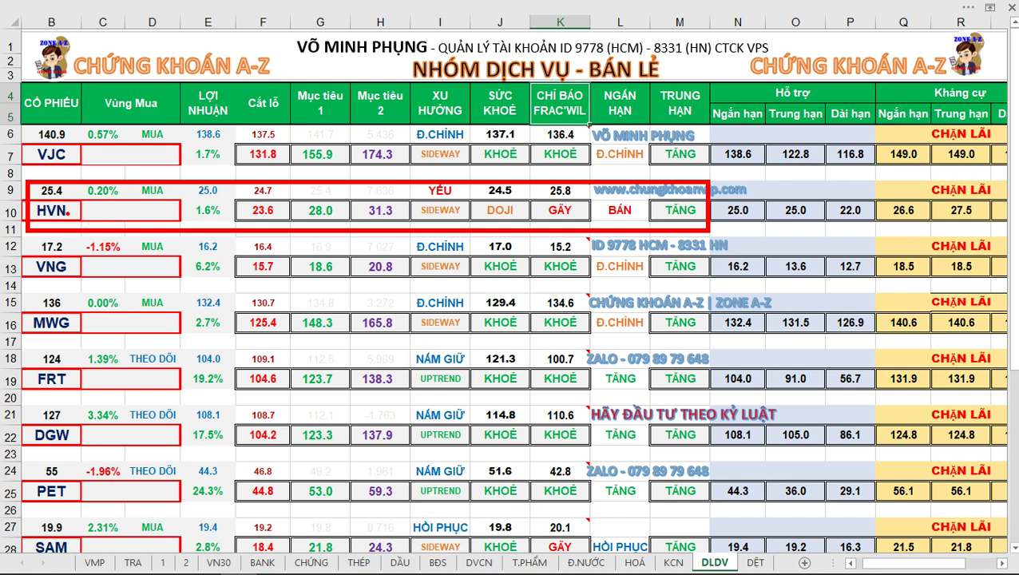
pyautogui.press('Escape')
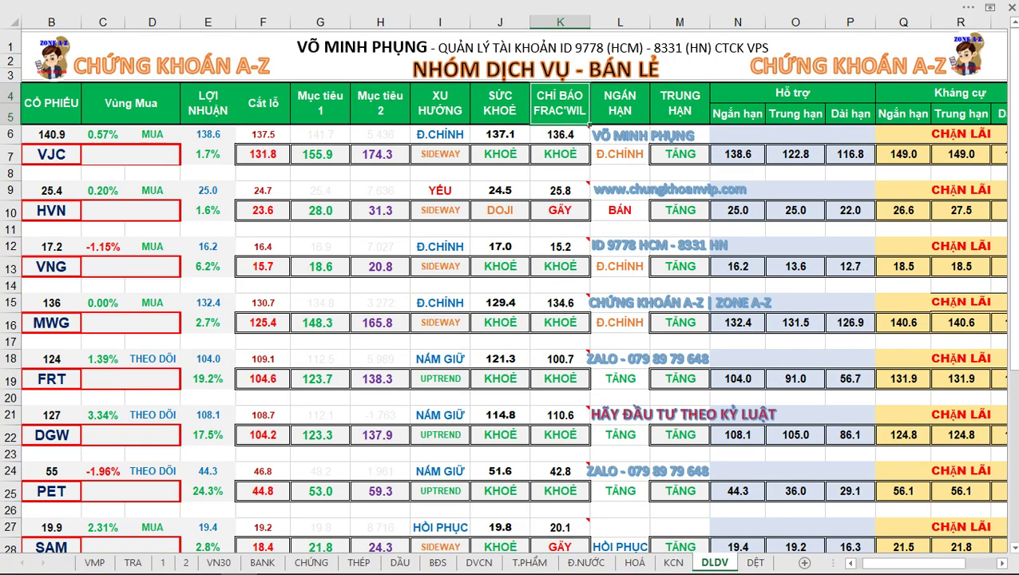
# Switch to Zalo and read the BVH recommendation messages in the VIP A-Z (KHÔNG CHAT) group
pyautogui.hotkey('alt', 'Tab')
pyautogui.scroll(-1, 444, 310)
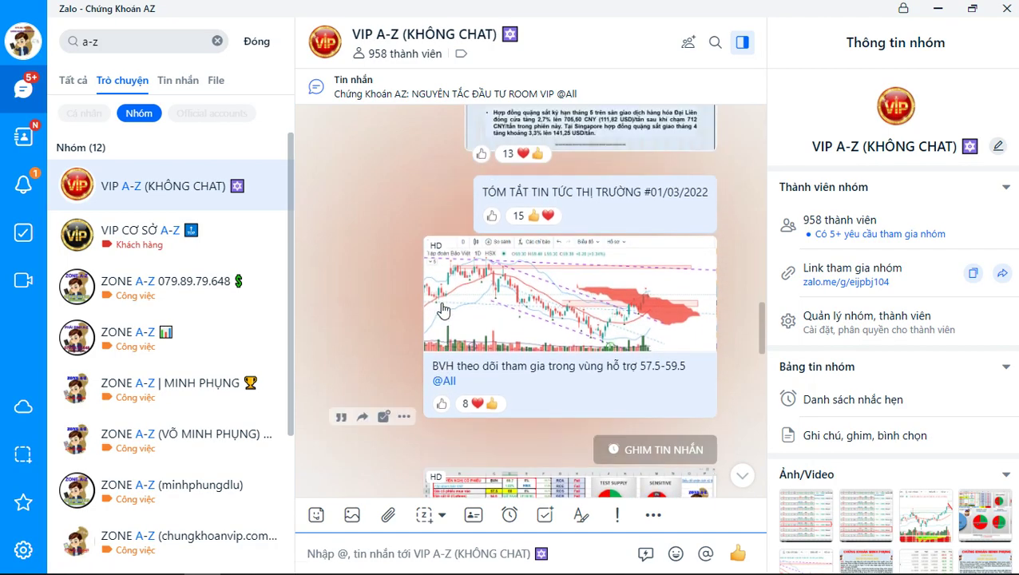
pyautogui.scroll(-1, 368, 247)
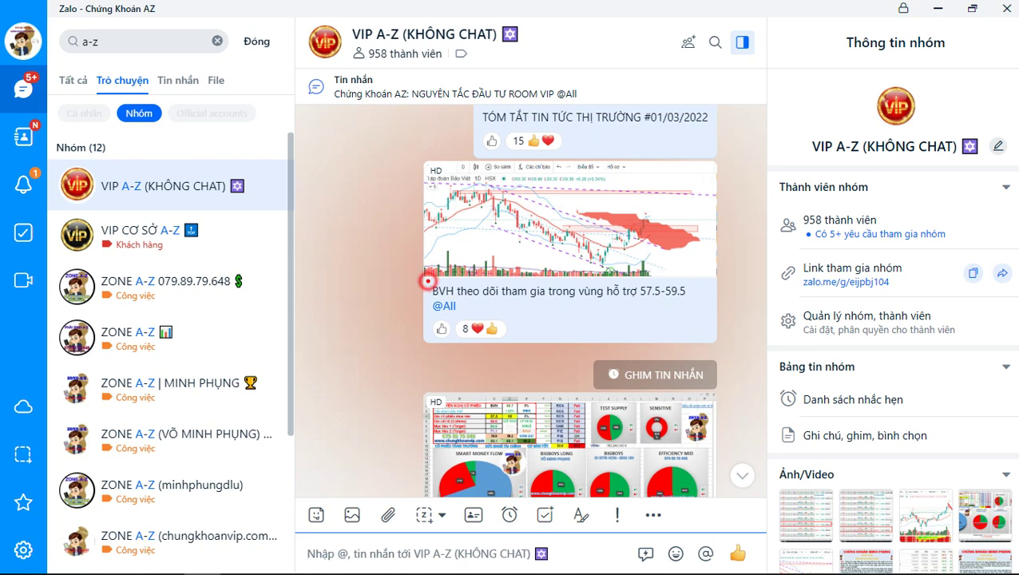
pyautogui.moveTo(427, 282); pyautogui.dragTo(457, 301)
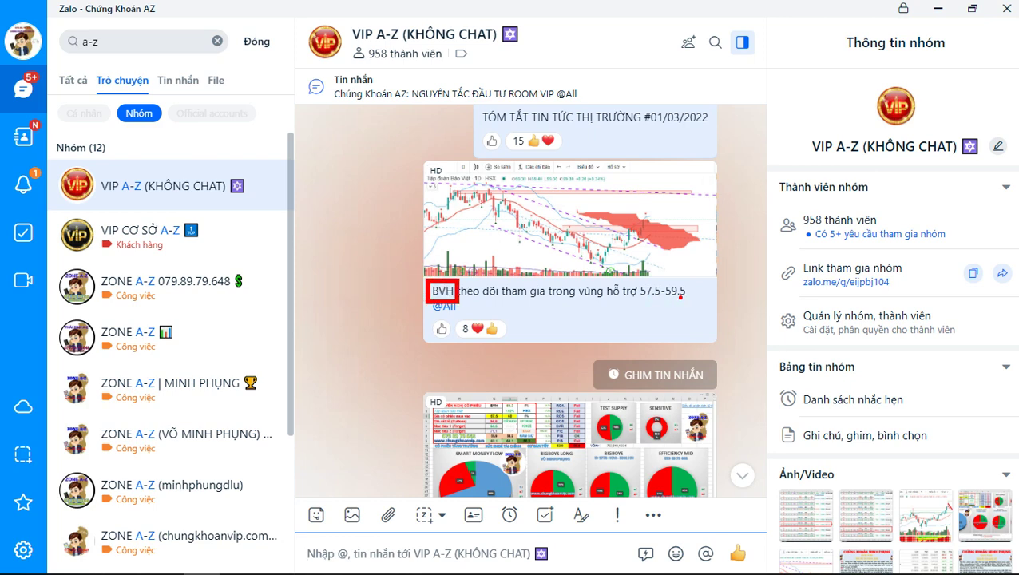
pyautogui.scroll(-3, 679, 296)
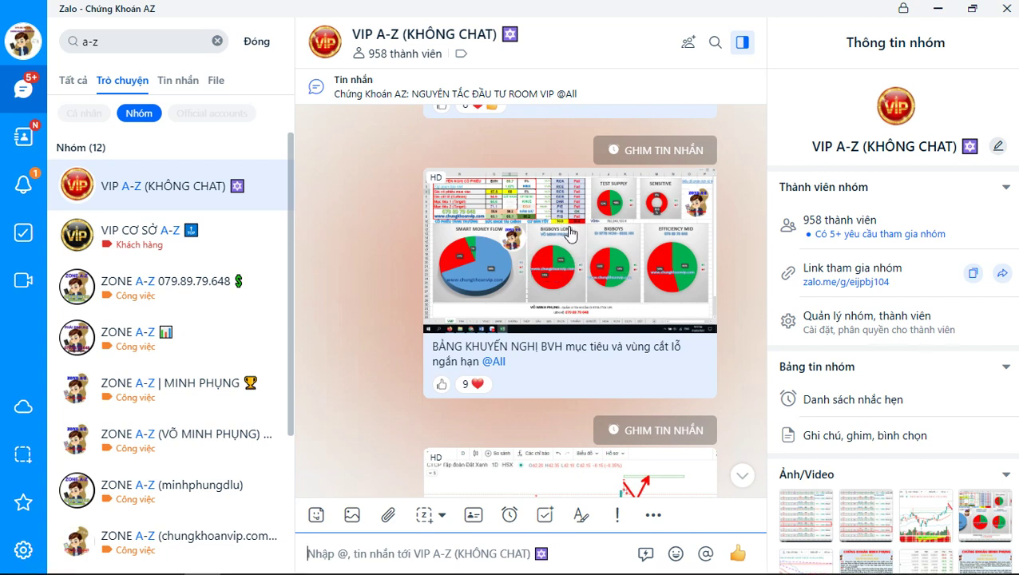
pyautogui.scroll(-1, 560, 239)
pyautogui.scroll(-2, 535, 230)
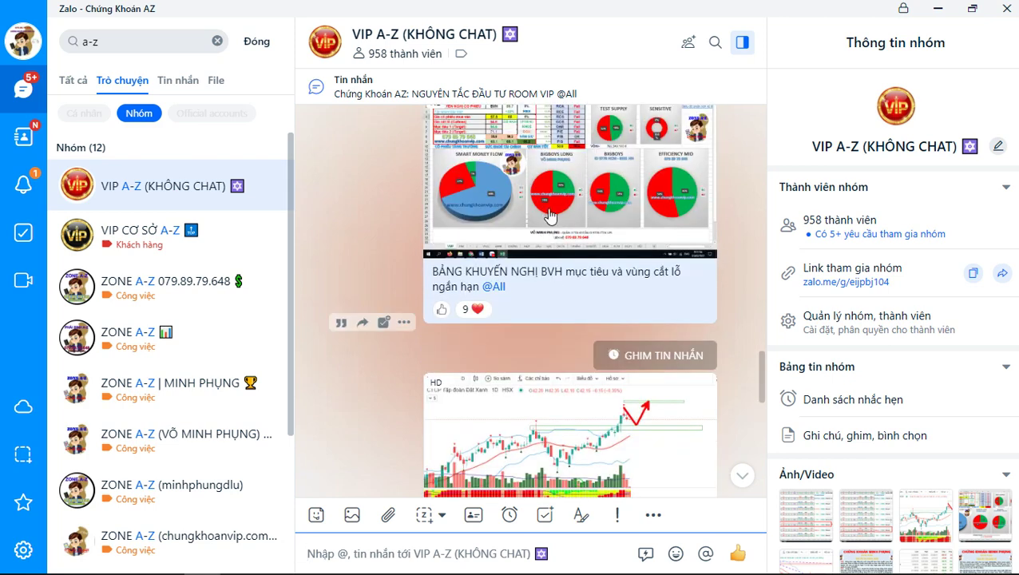
# Read the DXG recommendation message further down the chat and mark its 41-42 price zone with a red box
pyautogui.scroll(-3, 542, 232)
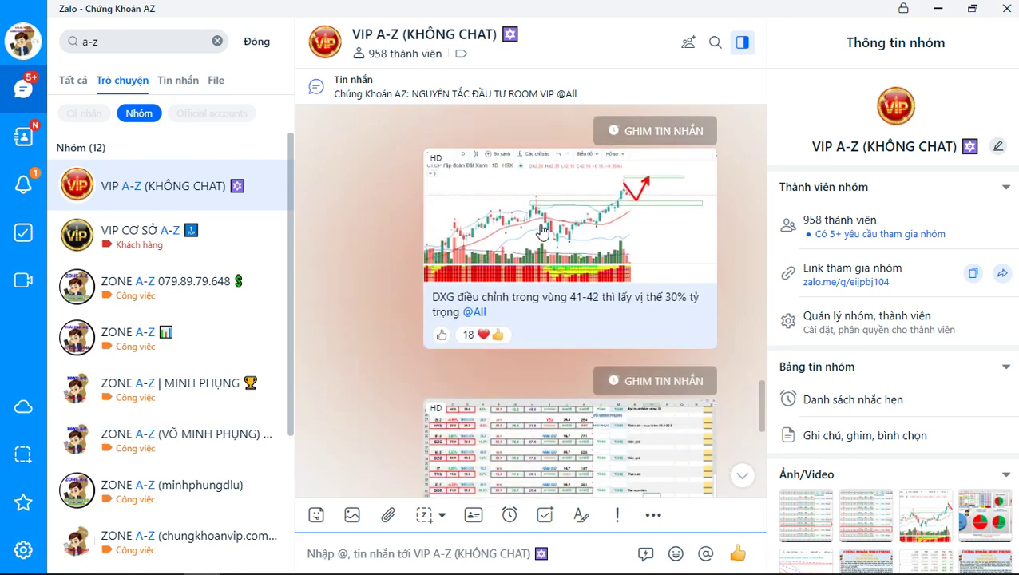
pyautogui.scroll(-1, 541, 231)
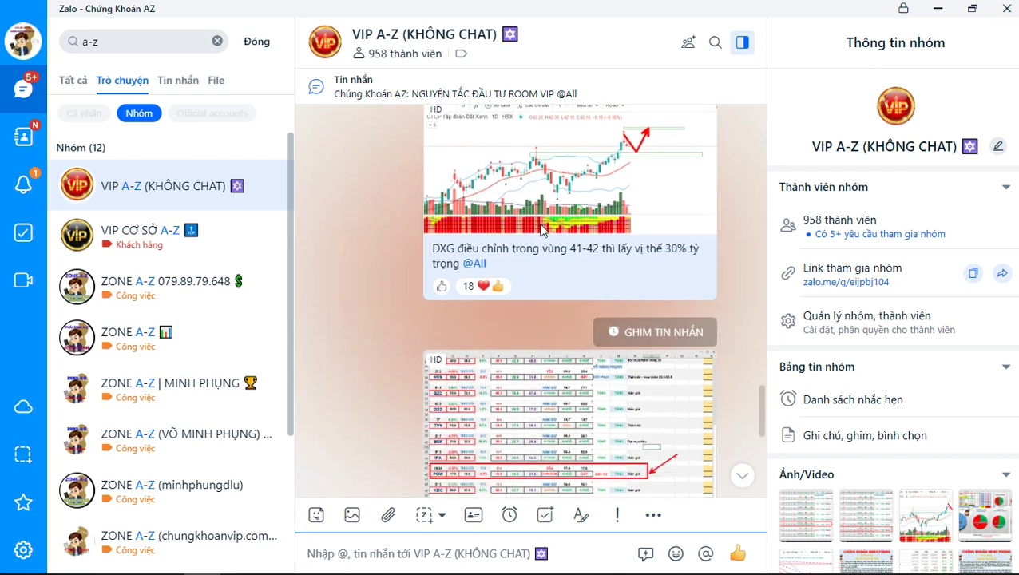
pyautogui.scroll(1, 541, 230)
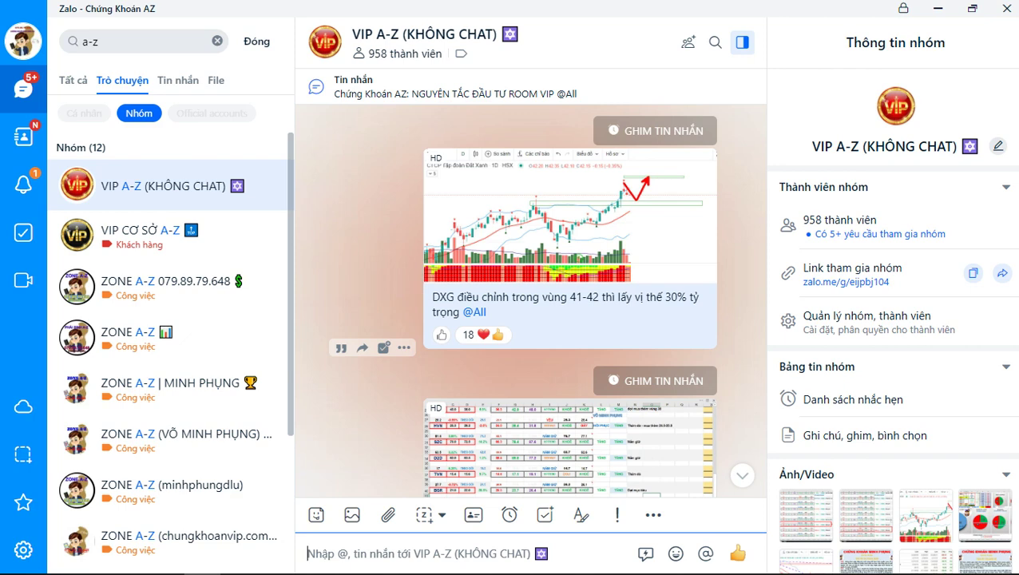
pyautogui.moveTo(564, 289); pyautogui.dragTo(605, 309)
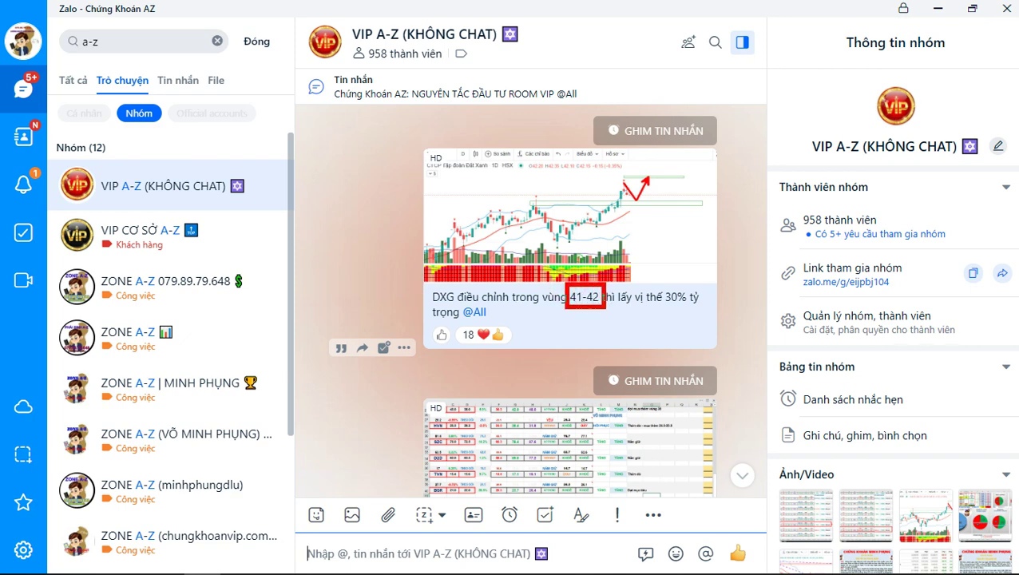
# Read the POW restructuring message below it, mark the POW ticker with a red box and clear the marking
pyautogui.scroll(-4, 564, 320)
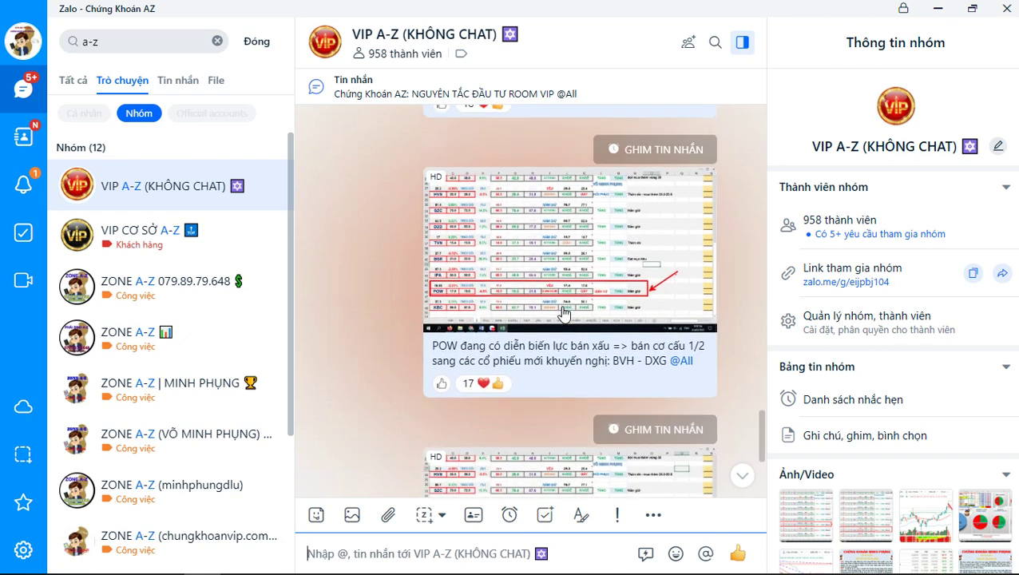
pyautogui.scroll(1, 564, 312)
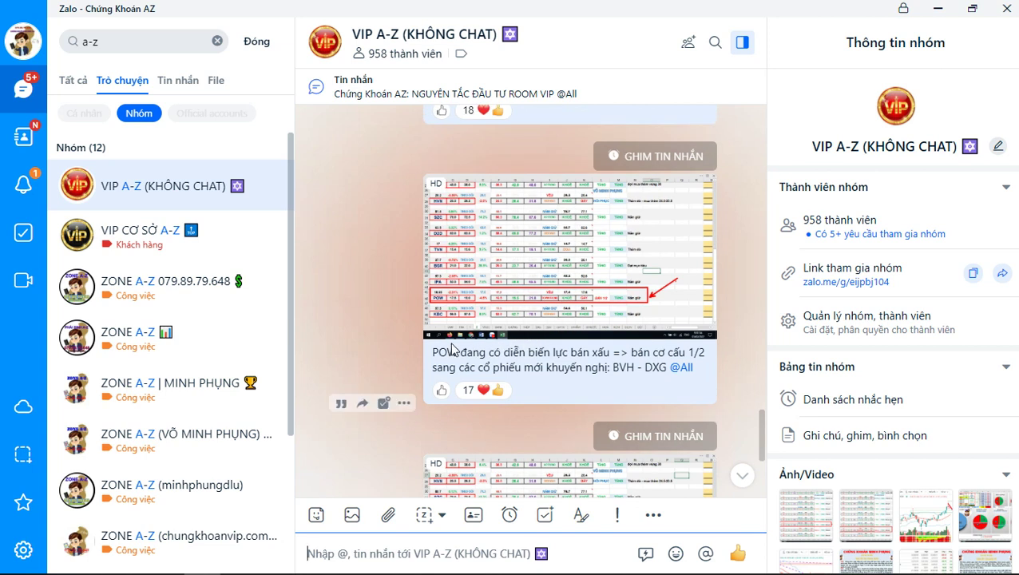
pyautogui.moveTo(424, 341); pyautogui.dragTo(463, 363)
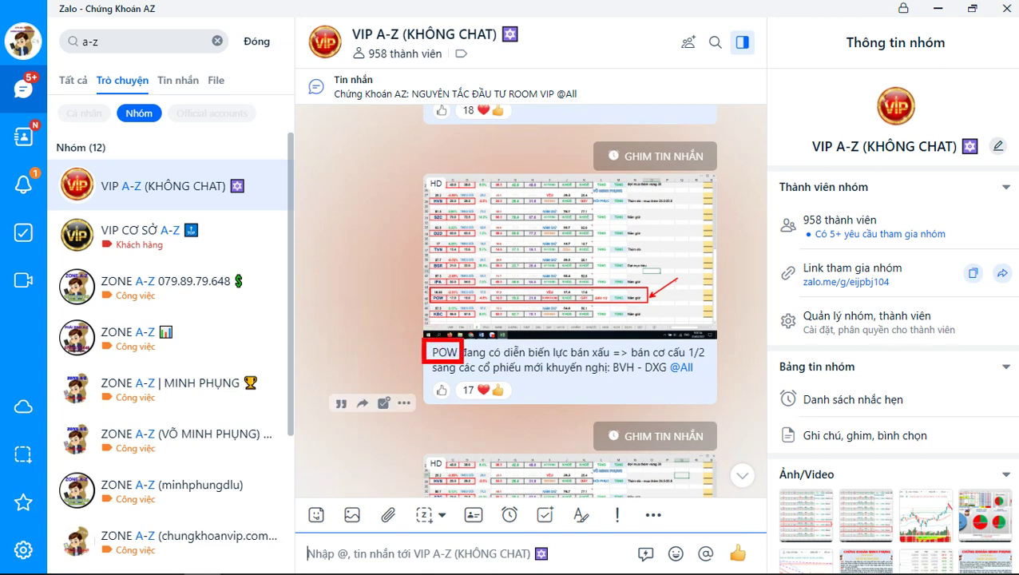
pyautogui.press('Escape')
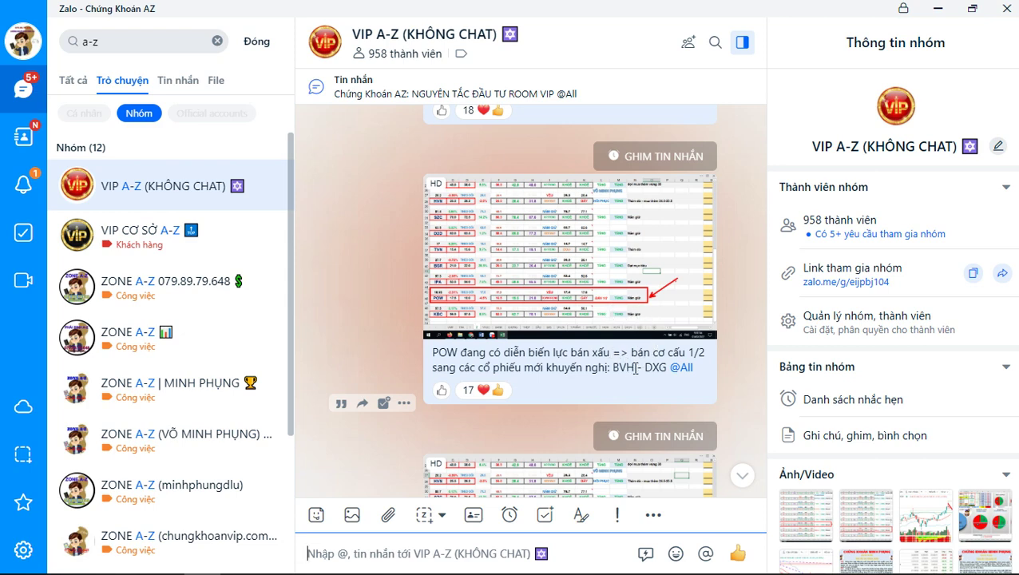
# Read the IPA recommendation message and point out the IPA ticker in its text
pyautogui.scroll(-3, 635, 367)
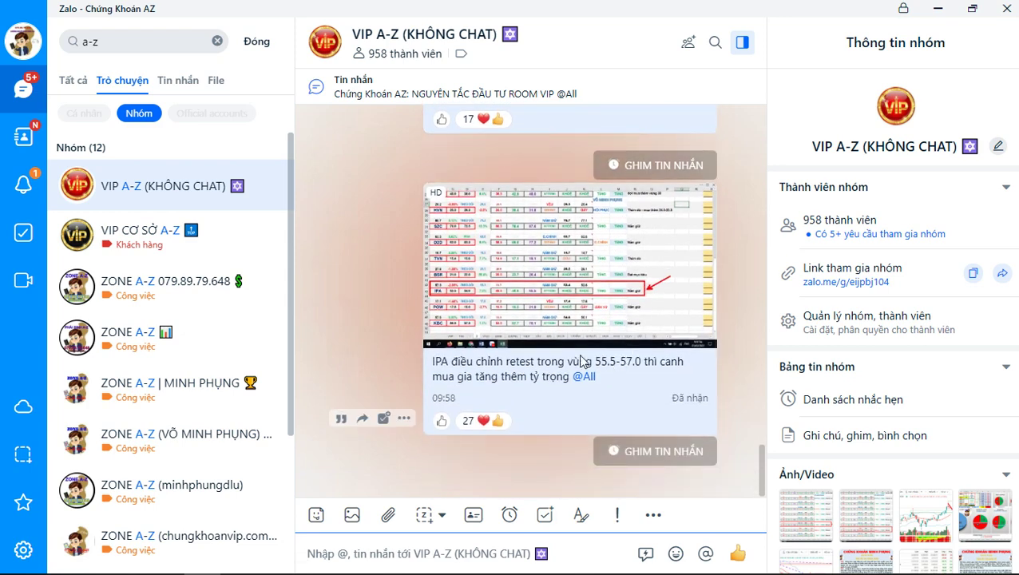
pyautogui.moveTo(420, 352); pyautogui.dragTo(453, 372)
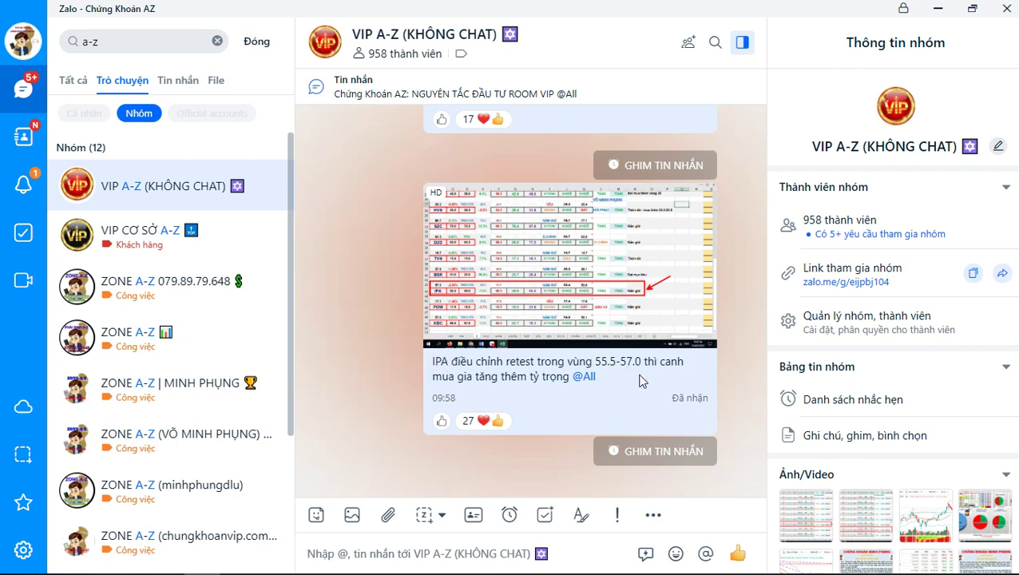
pyautogui.scroll(5, 594, 376)
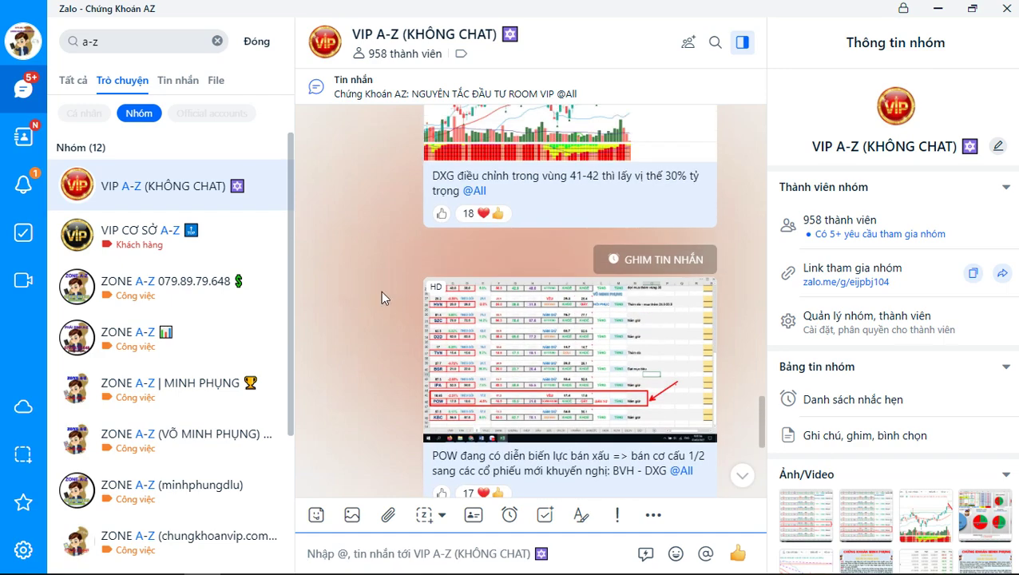
# Open the VIP CƠ SỞ A-Z group and go back through its history to the replies about HDB and HVN
pyautogui.click(204, 234)
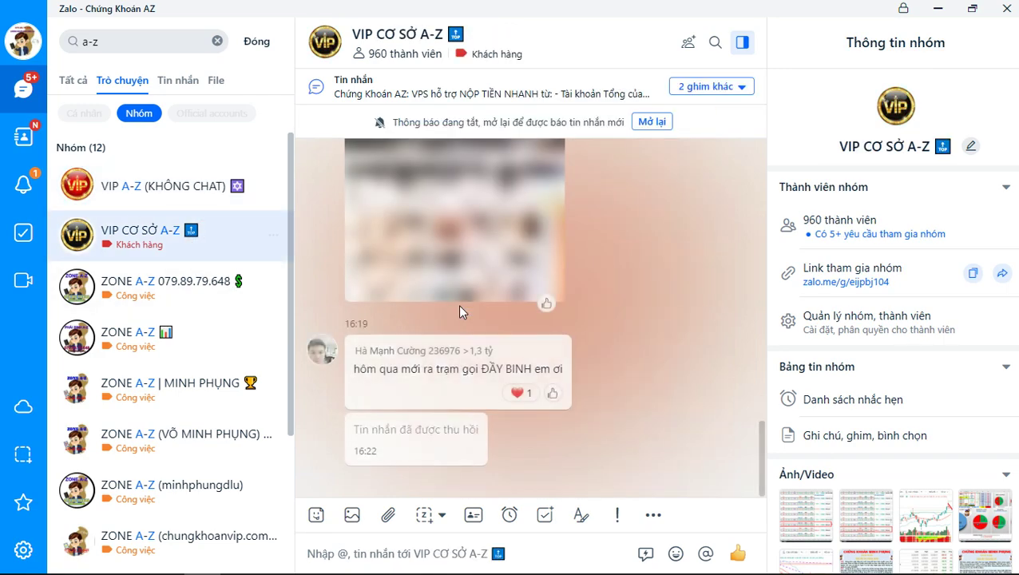
pyautogui.scroll(15, 603, 311)
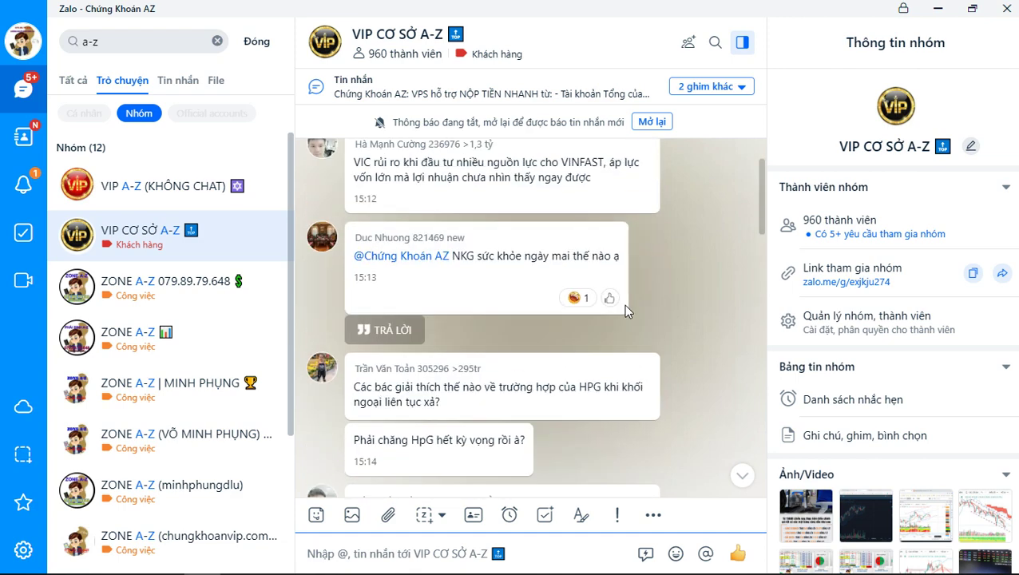
pyautogui.scroll(15, 623, 304)
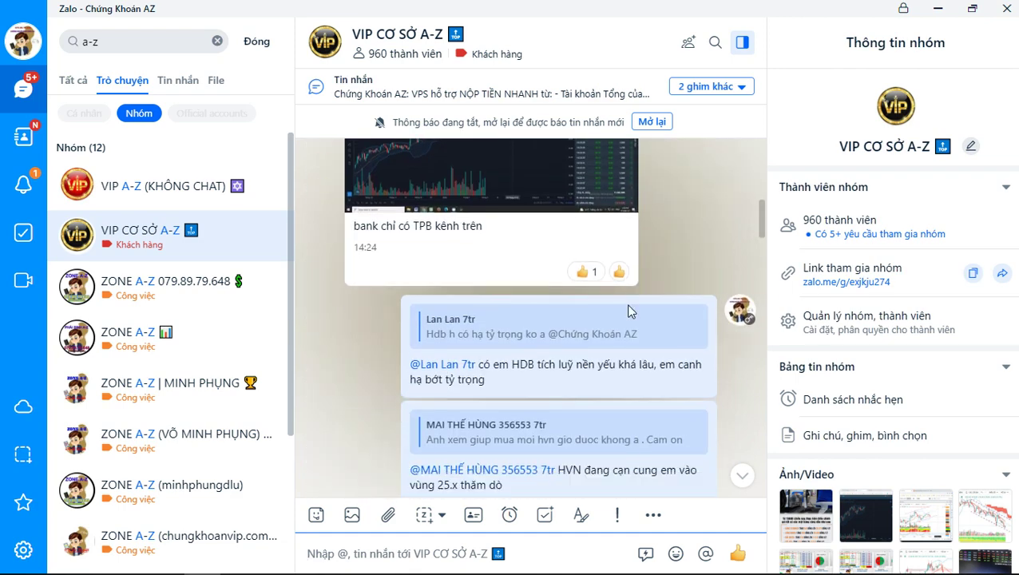
pyautogui.scroll(-2, 627, 310)
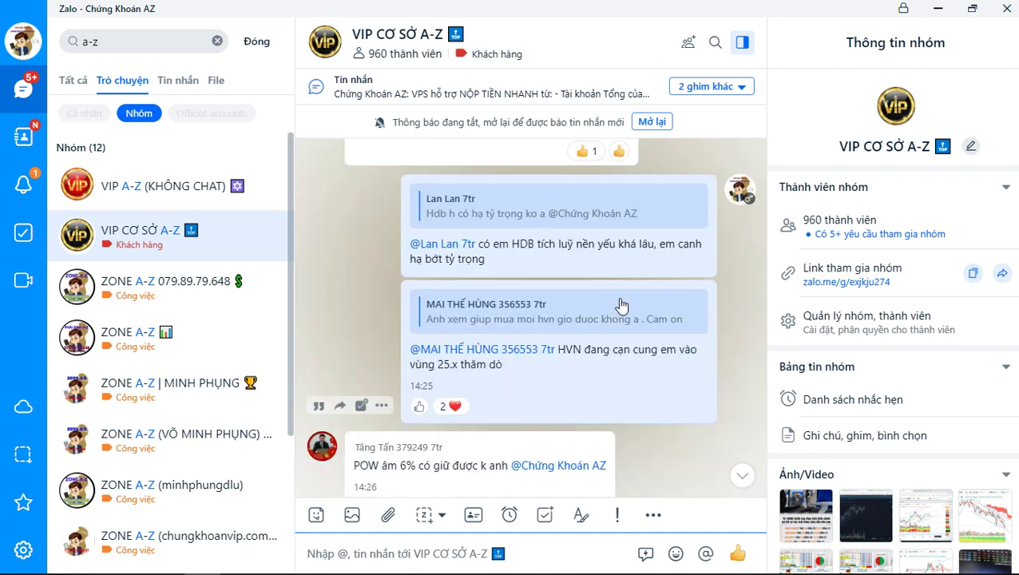
pyautogui.scroll(1, 405, 299)
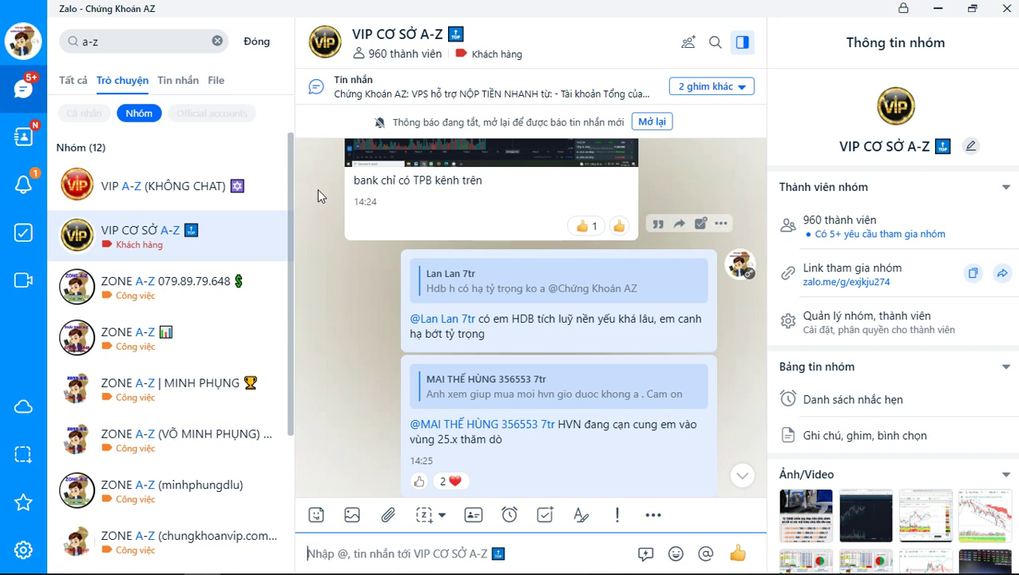
# Switch to the FireAnt chart page and load the VNINDEX daily chart in place of TCL
pyautogui.click(933, 10)
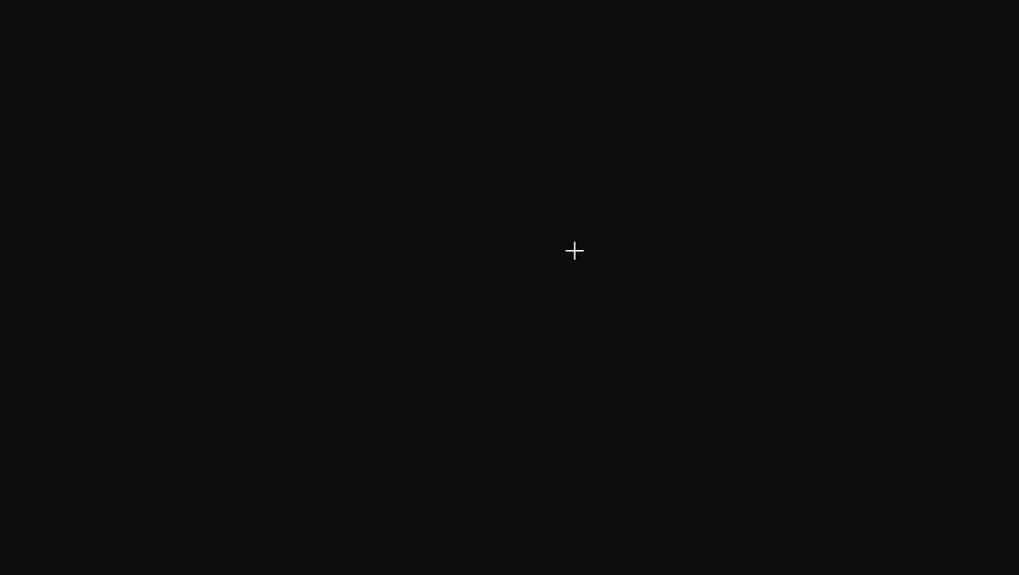
pyautogui.write('V')
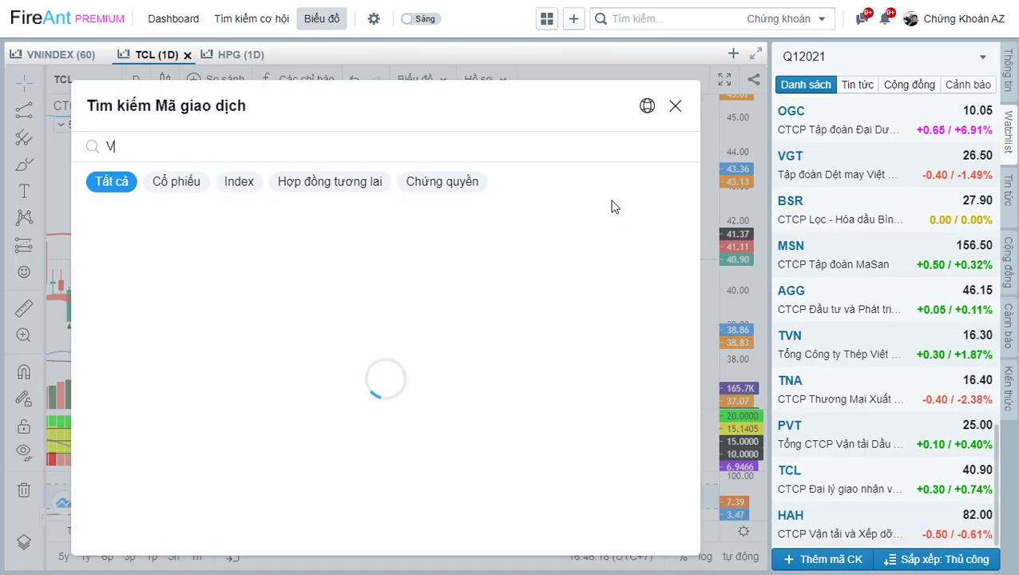
pyautogui.press('Return')
pyautogui.scroll(-4, 610, 284)
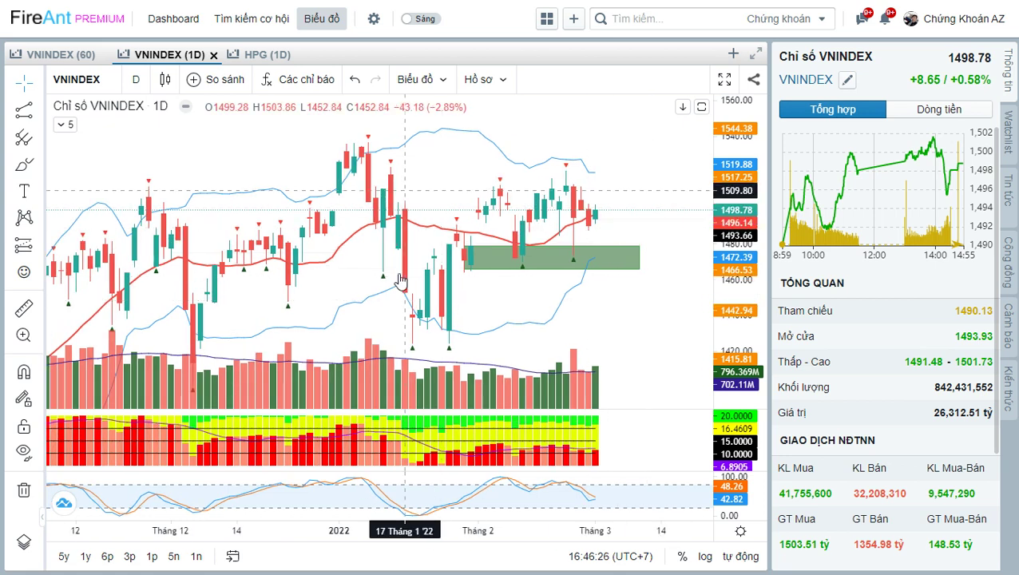
# Examine the latest VNINDEX candles against the green support zone and the price levels above it
pyautogui.scroll(2, 571, 250)
pyautogui.moveTo(742, 268); pyautogui.dragTo(649, 228)
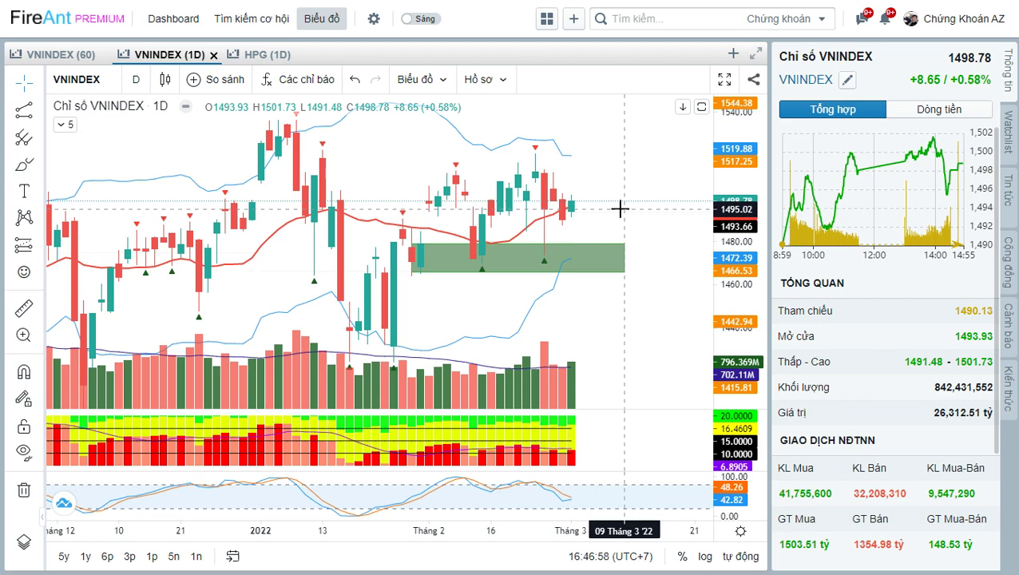
pyautogui.scroll(2, 619, 209)
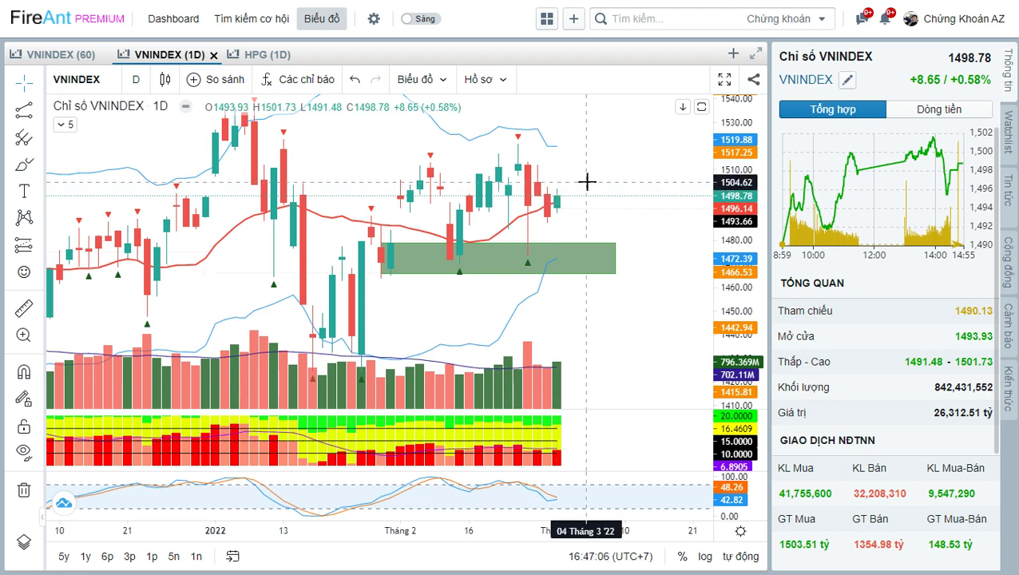
pyautogui.moveTo(587, 182); pyautogui.dragTo(588, 204)
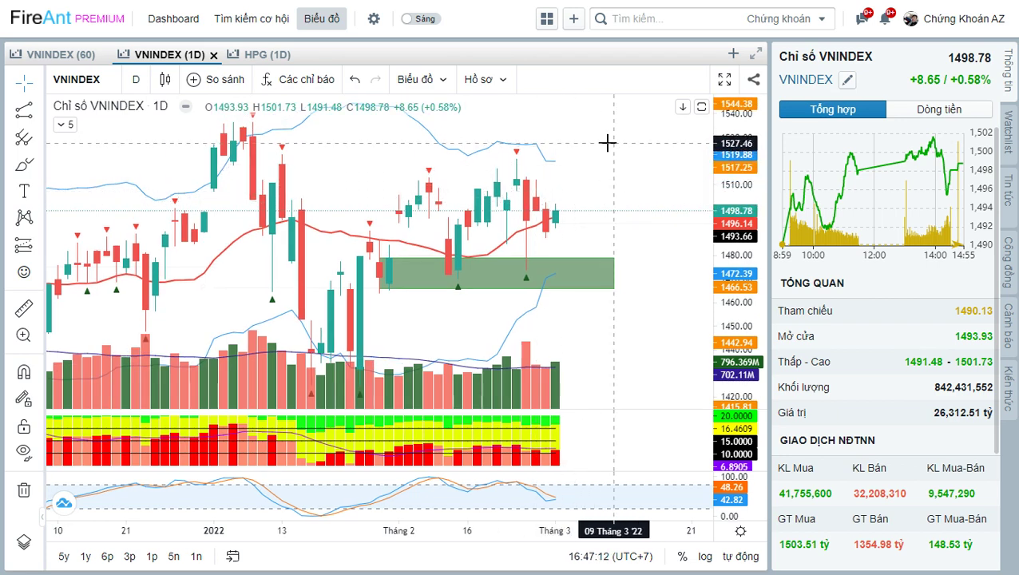
pyautogui.moveTo(607, 144); pyautogui.dragTo(609, 154)
# Load the VN30 daily chart and examine the latest candles around the red and green zones
pyautogui.write('VN30')
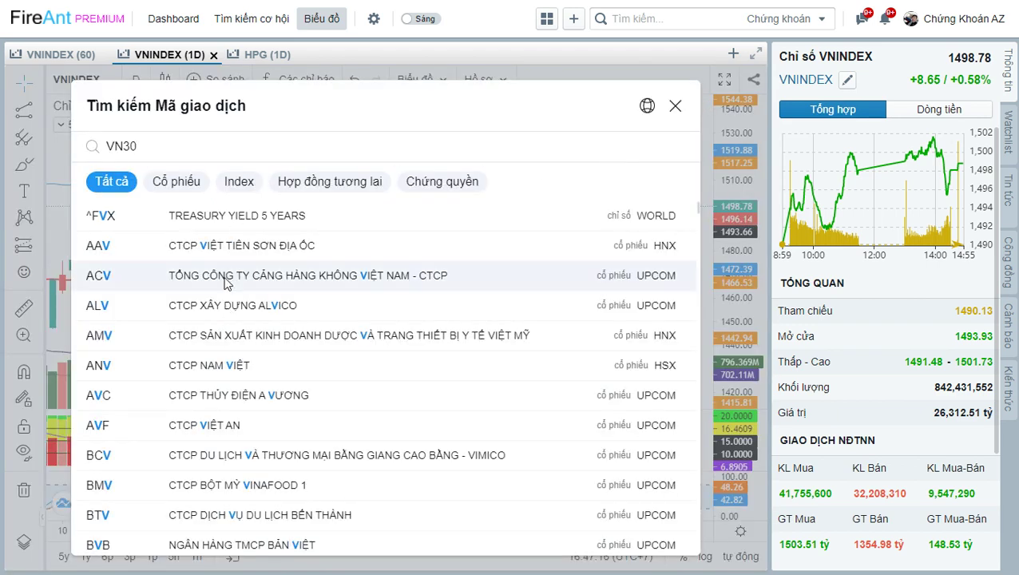
pyautogui.press('Return')
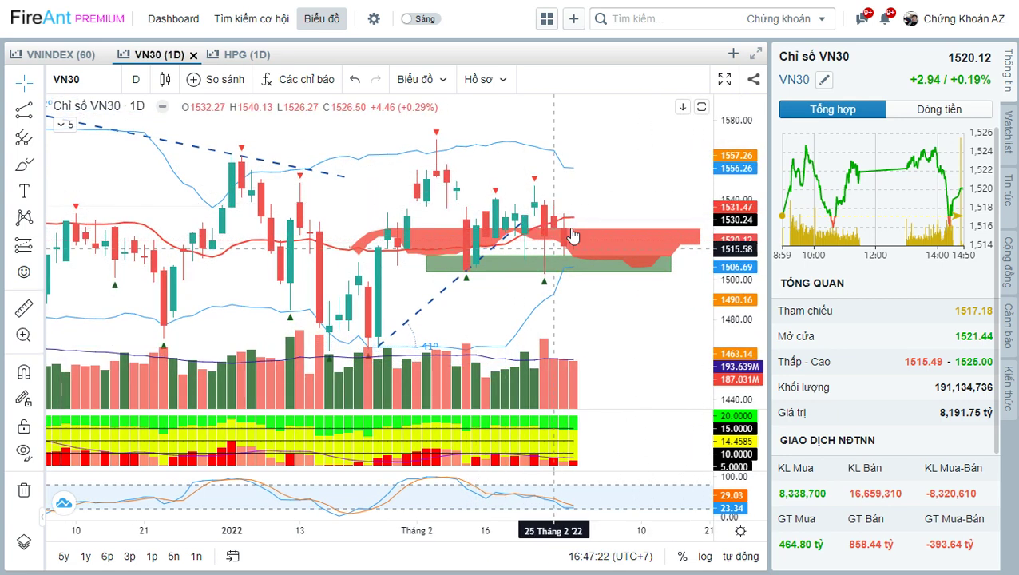
pyautogui.moveTo(610, 191); pyautogui.dragTo(652, 168)
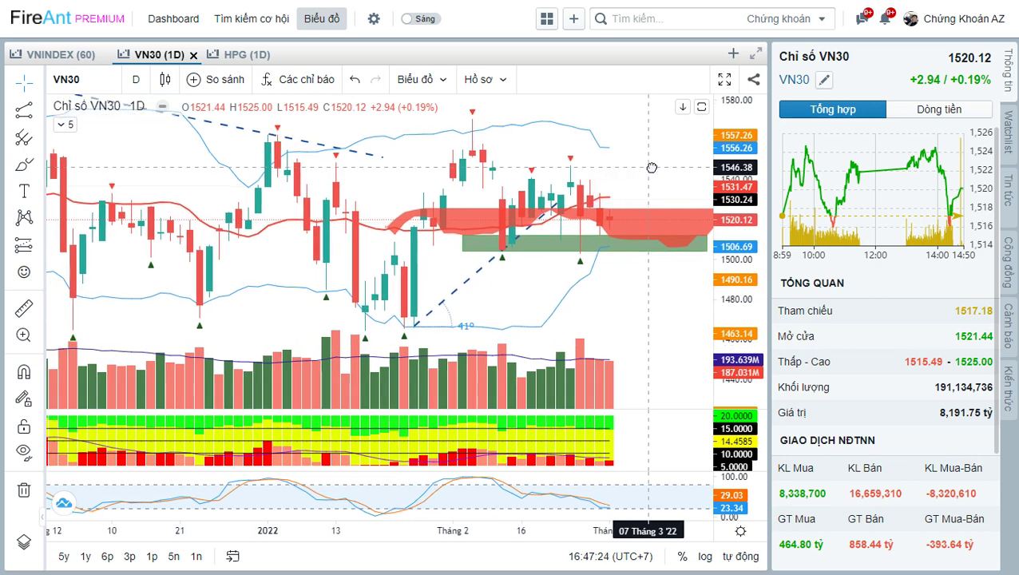
pyautogui.moveTo(610, 284); pyautogui.dragTo(556, 186)
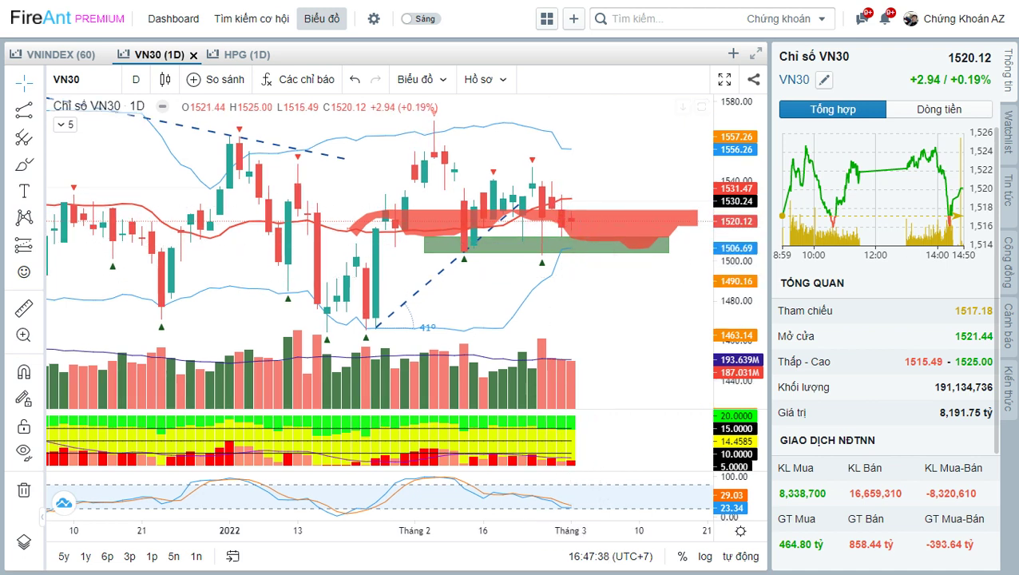
# Switch to the Excel stock workbook and review the trend and health signals of all stocks on the VN30 sheet
pyautogui.hotkey('alt', 'Tab')
pyautogui.click(219, 562)
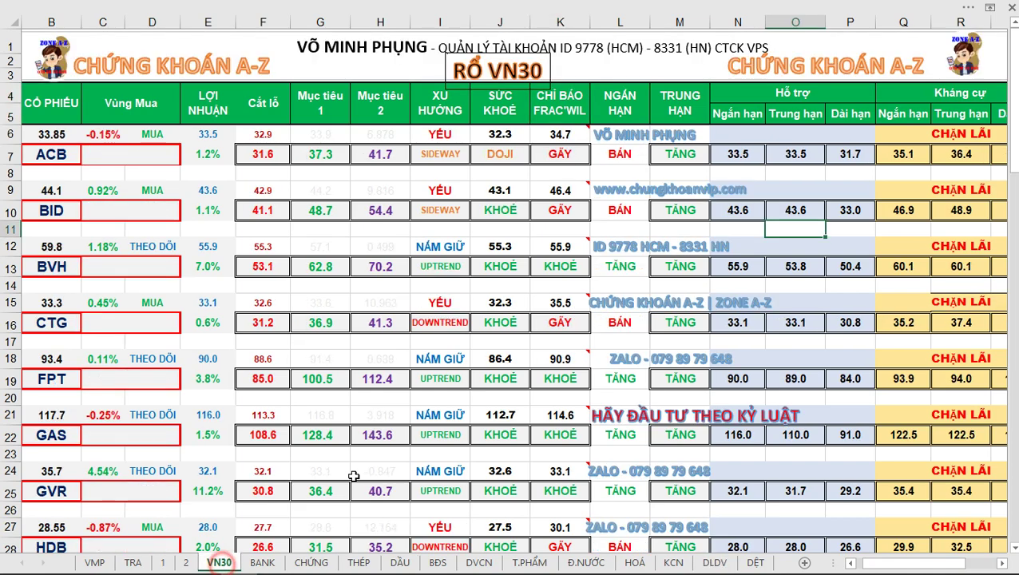
pyautogui.scroll(-8, 574, 359)
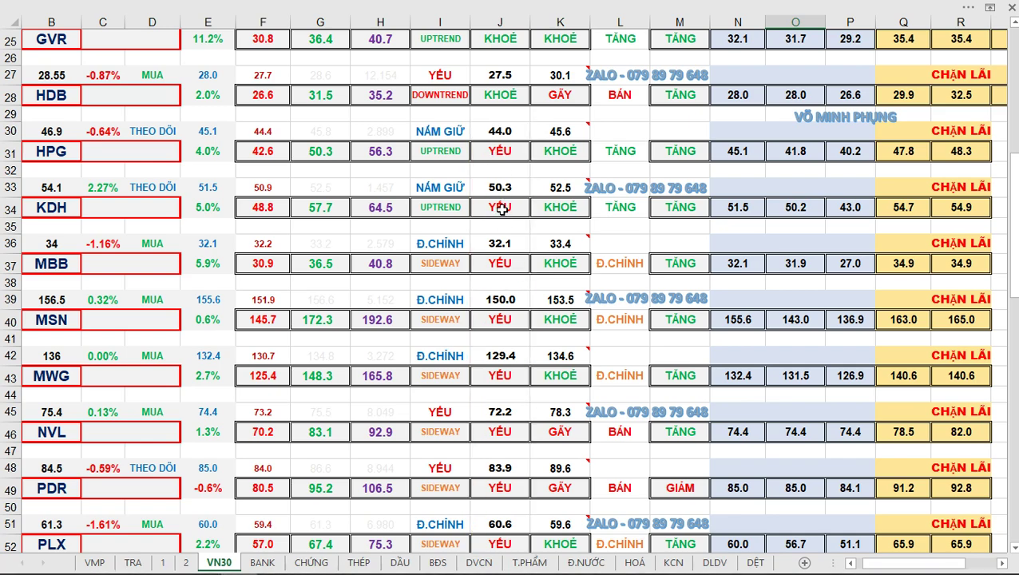
pyautogui.scroll(-6, 502, 209)
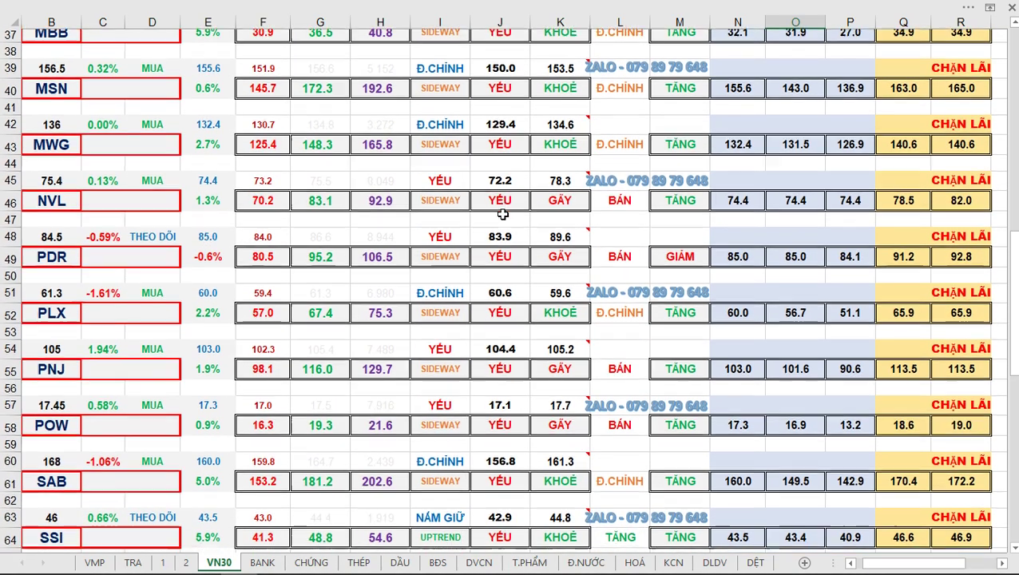
pyautogui.scroll(-10, 501, 214)
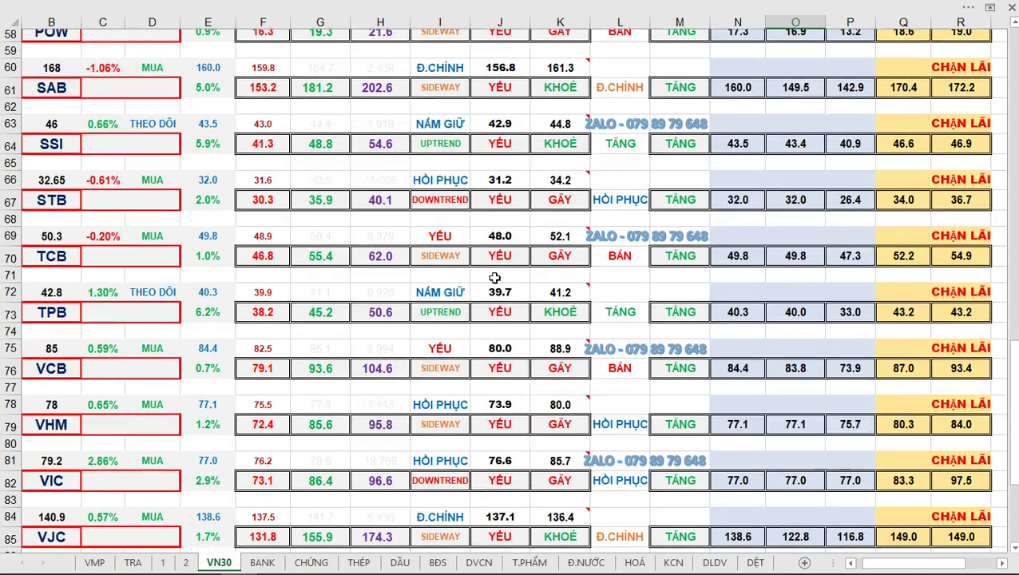
pyautogui.scroll(4, 493, 416)
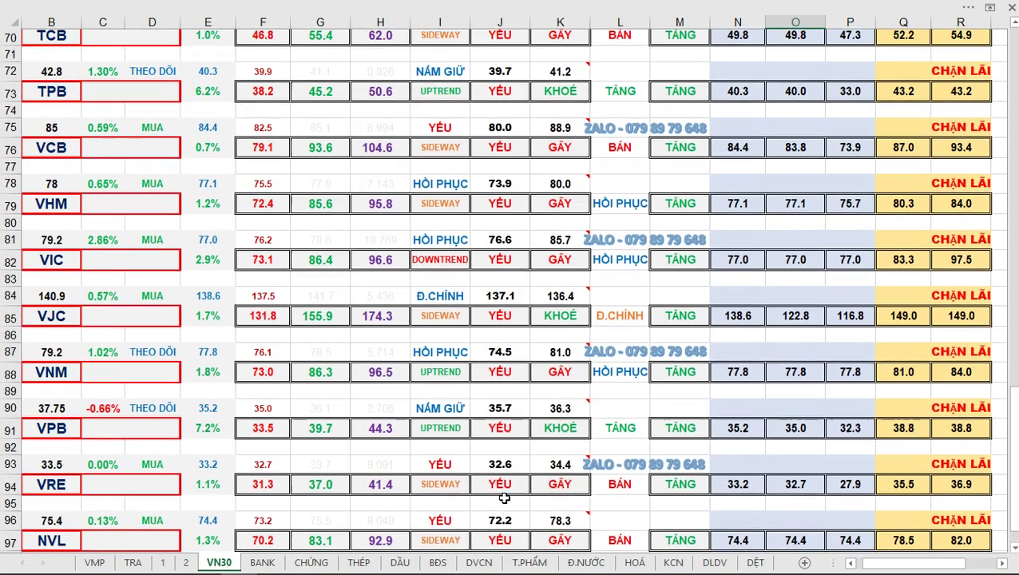
pyautogui.scroll(9, 508, 453)
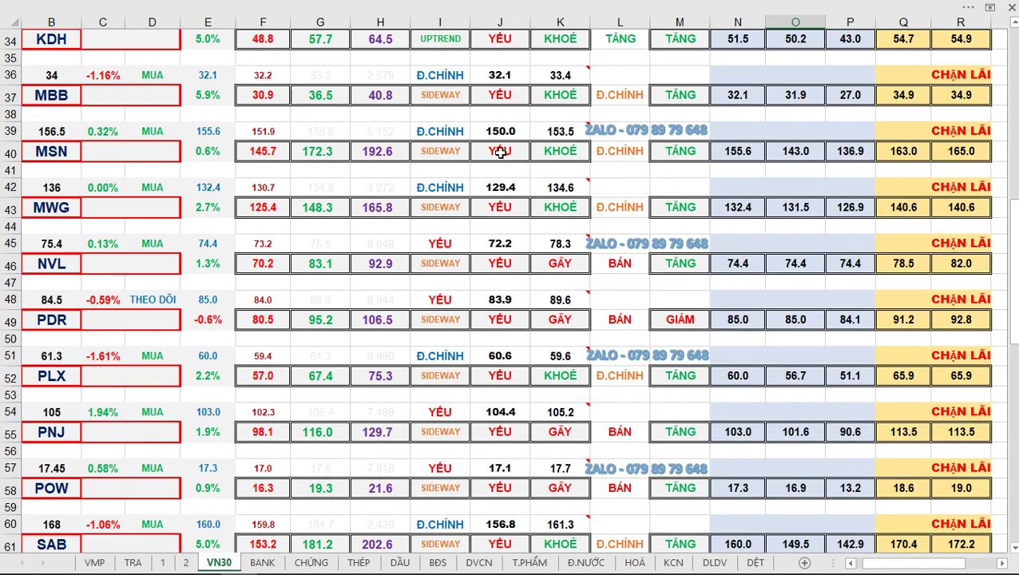
pyautogui.scroll(2, 500, 151)
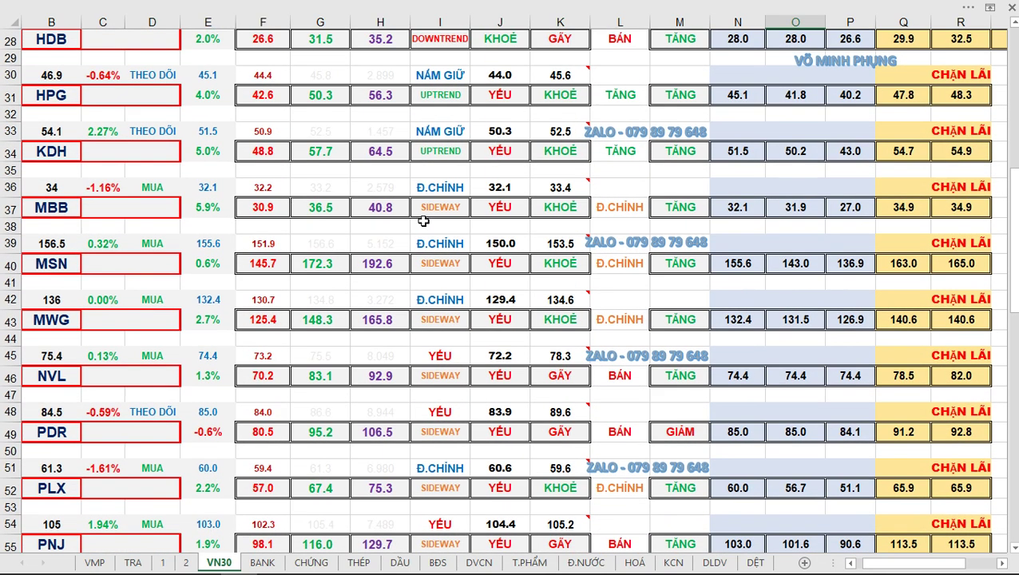
# Show the medium-term group on sheet 1, review its stocks and point out the NHÓM TRUNG HẠN title
pyautogui.click(162, 562)
pyautogui.scroll(-2, 302, 361)
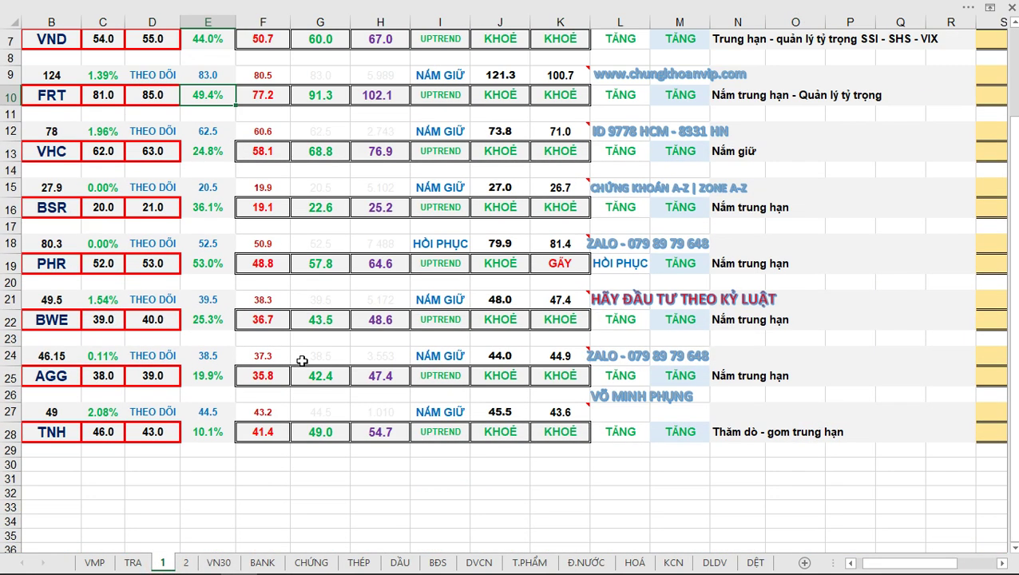
pyautogui.scroll(2, 302, 361)
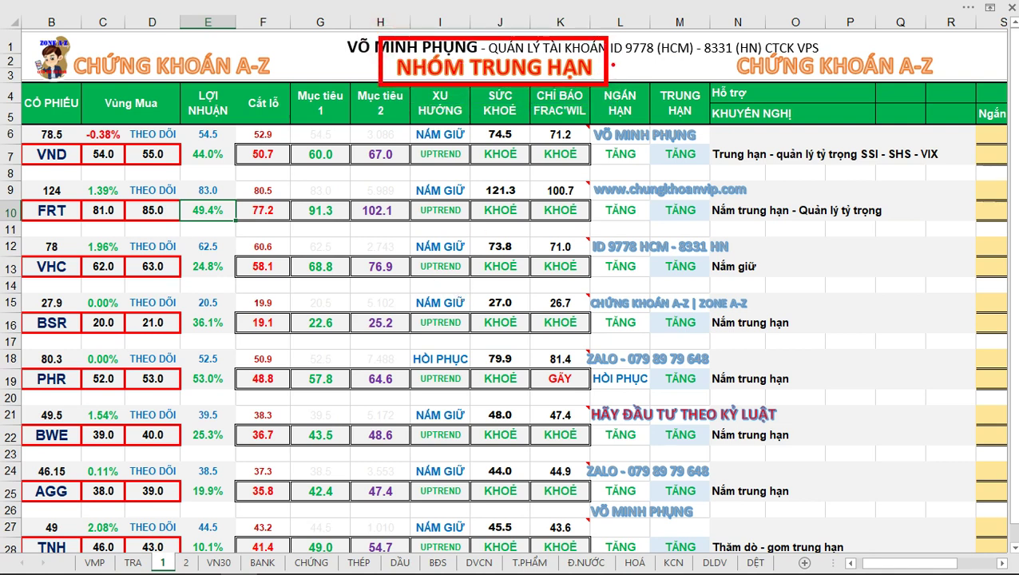
# Point an arrow at the NHÓM TRUNG HẠN title, frame the LỢI NHUẬN column, and clear the annotations
pyautogui.moveTo(613, 64)
pyautogui.mouseDown()
pyautogui.moveTo(638, 49)
pyautogui.moveTo(599, 80)
pyautogui.mouseUp()
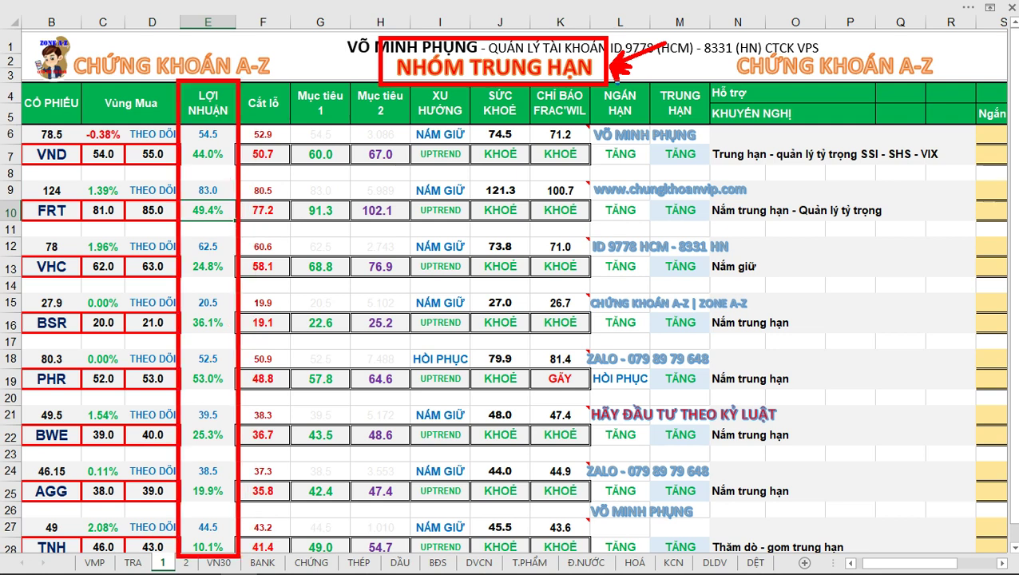
pyautogui.press('Escape')
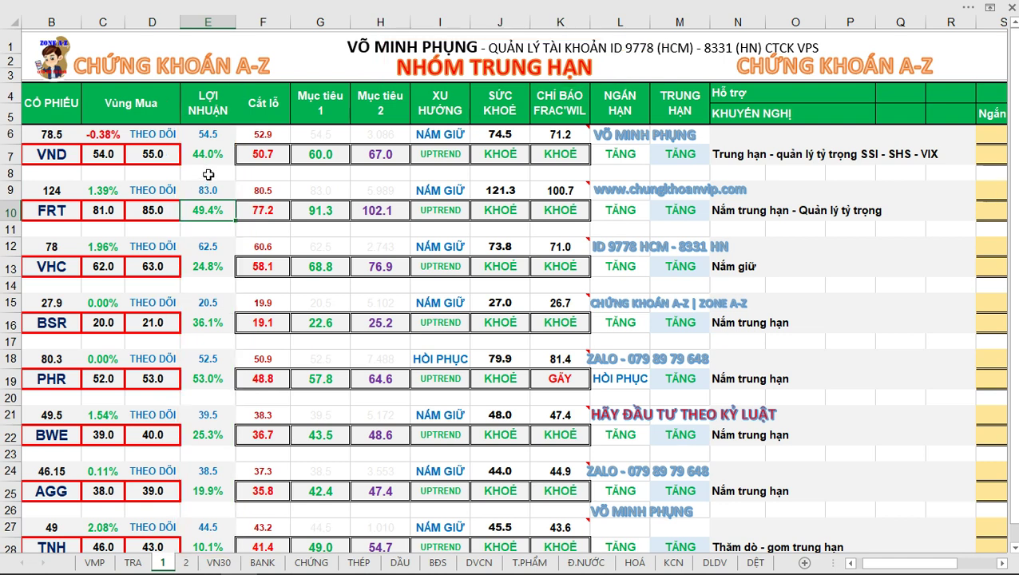
# Show the short-term group on sheet 2 and temporarily frame the Mục tiêu 1 and Mục tiêu 2 headings in red
pyautogui.click(186, 562)
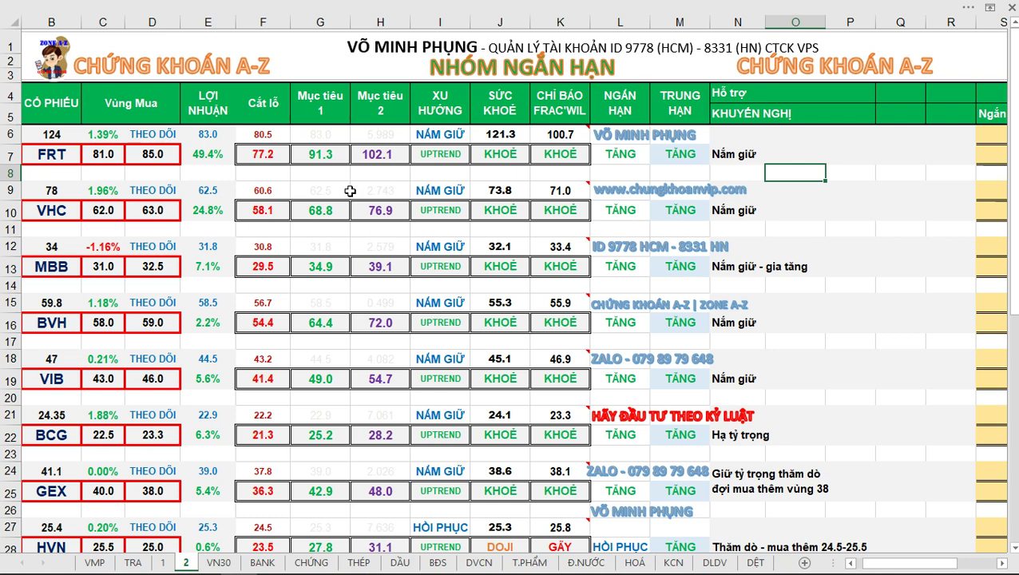
pyautogui.hotkey('ctrl', '2')
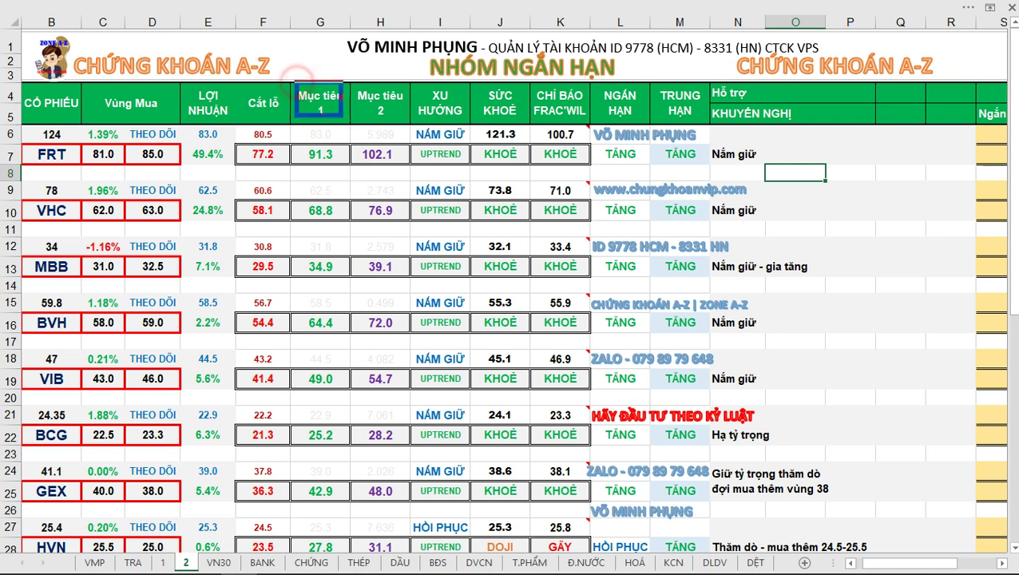
pyautogui.moveTo(296, 82); pyautogui.dragTo(345, 125)
pyautogui.moveTo(352, 82); pyautogui.dragTo(407, 125)
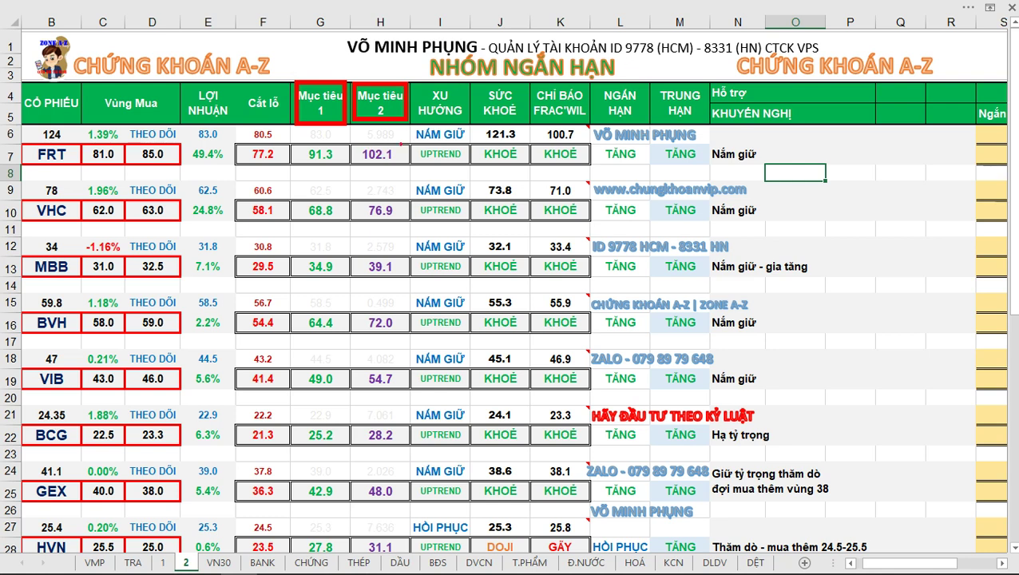
pyautogui.press('Escape')
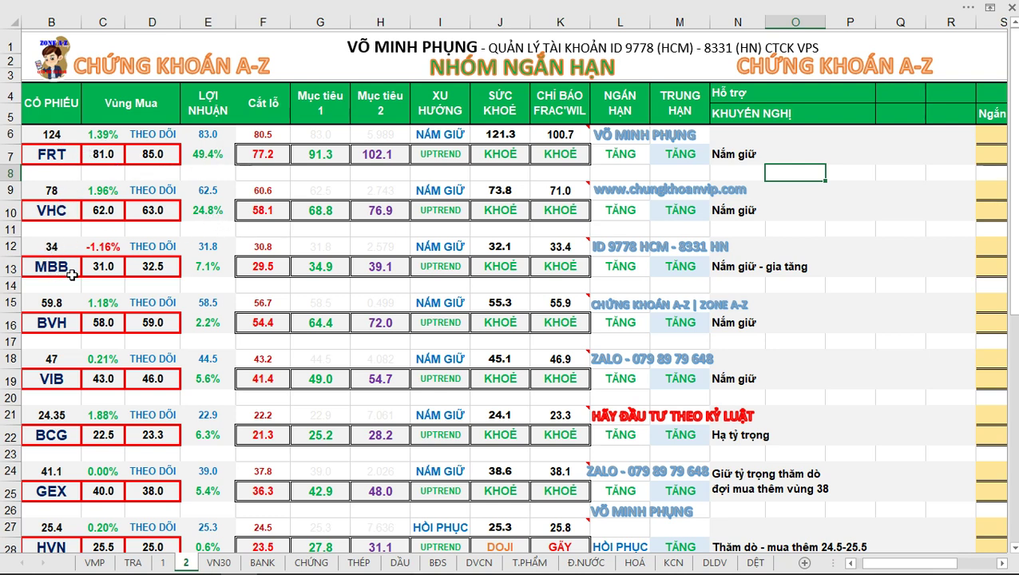
# Review the short-term stocks from FRT down to HVN and mark the buy-more range in HVN's recommendation
pyautogui.scroll(-2, 211, 271)
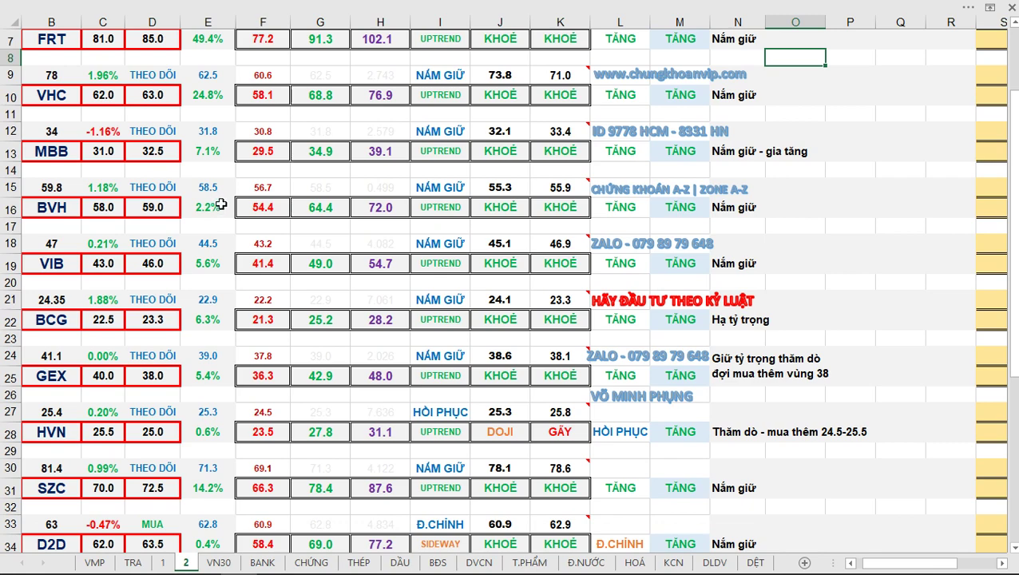
pyautogui.scroll(-1, 220, 205)
pyautogui.scroll(-1, 220, 154)
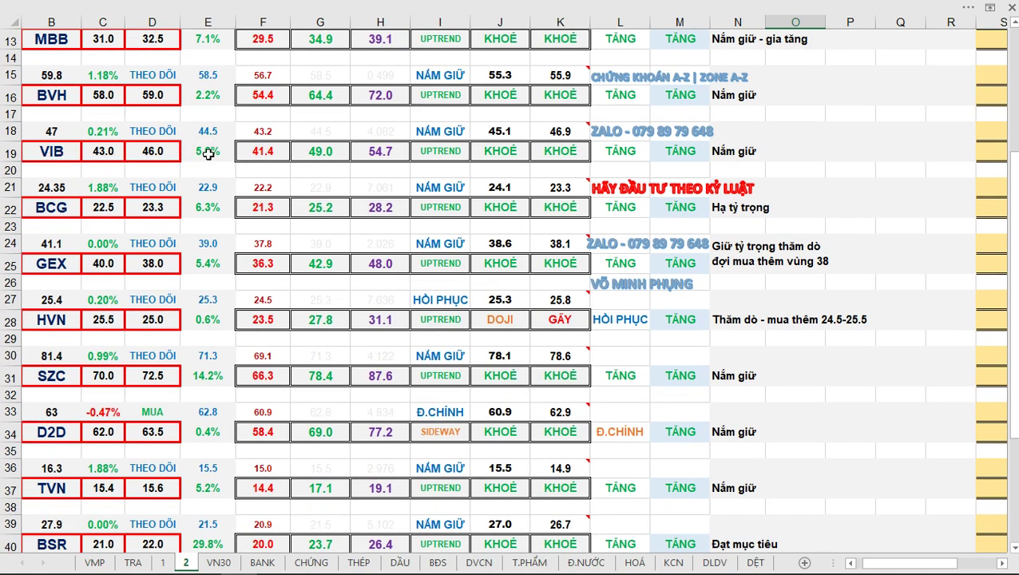
pyautogui.scroll(-1, 207, 153)
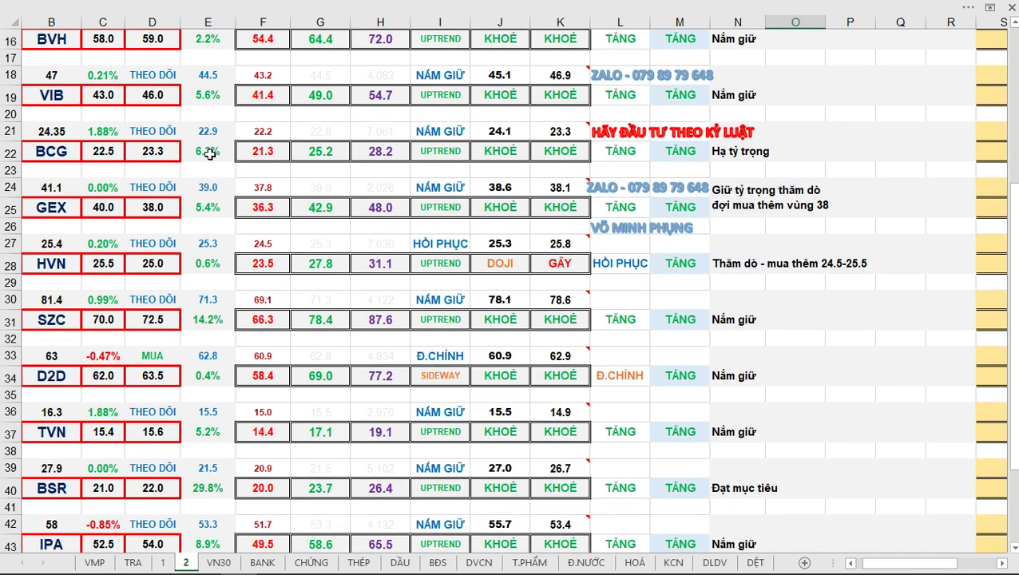
pyautogui.scroll(-1, 214, 208)
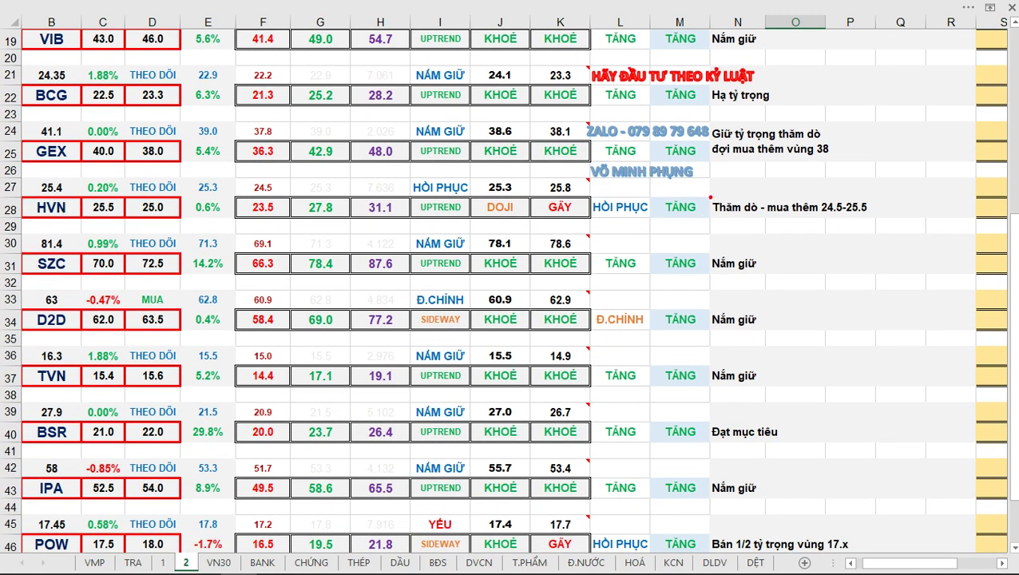
pyautogui.moveTo(815, 197); pyautogui.dragTo(892, 223)
pyautogui.scroll(-1, 355, 239)
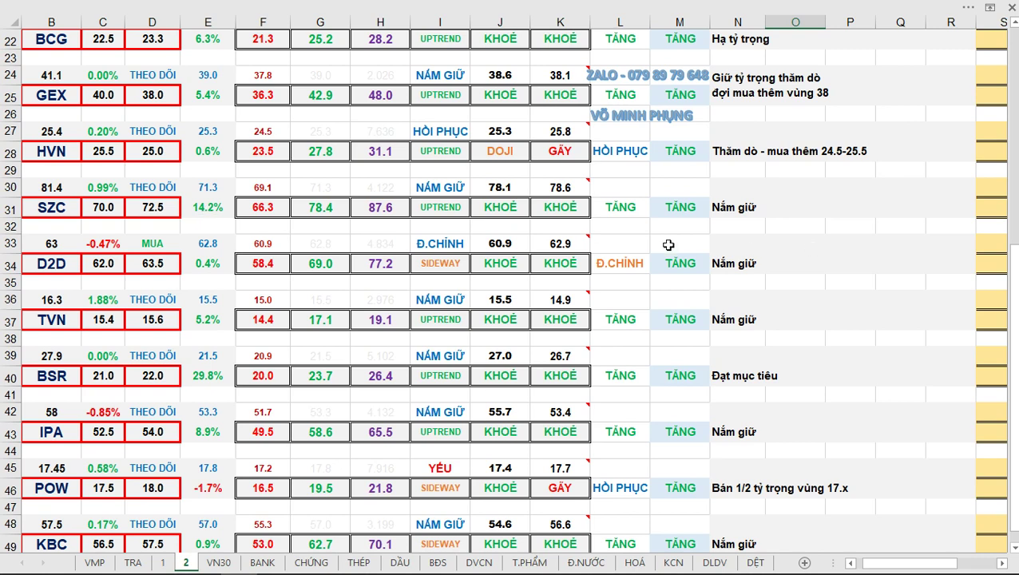
# Temporarily frame the trend and short-term signals in the D2D row in red
pyautogui.scroll(-1, 284, 245)
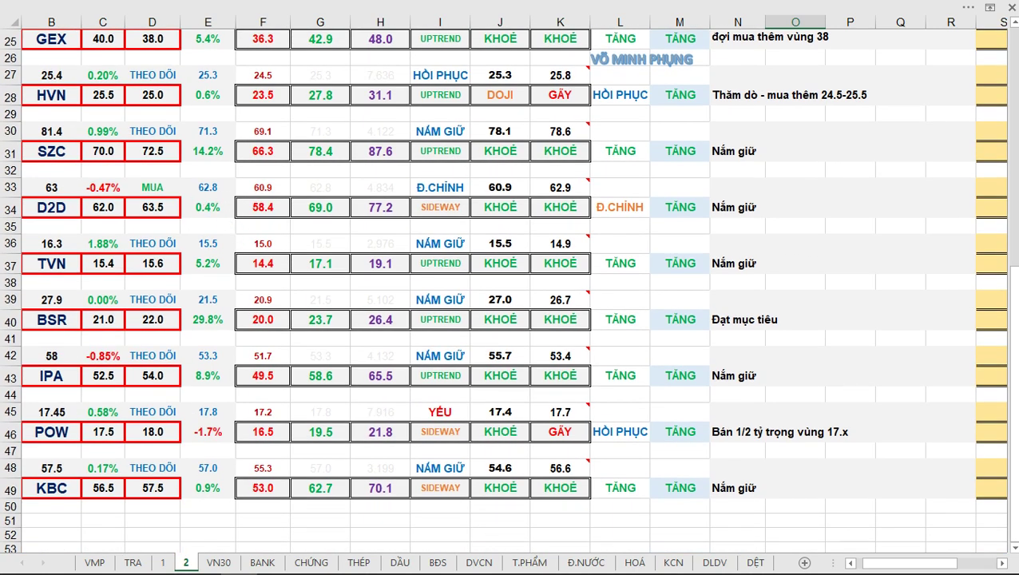
pyautogui.moveTo(410, 176)
pyautogui.mouseDown()
pyautogui.moveTo(471, 200)
pyautogui.moveTo(470, 216)
pyautogui.mouseUp()
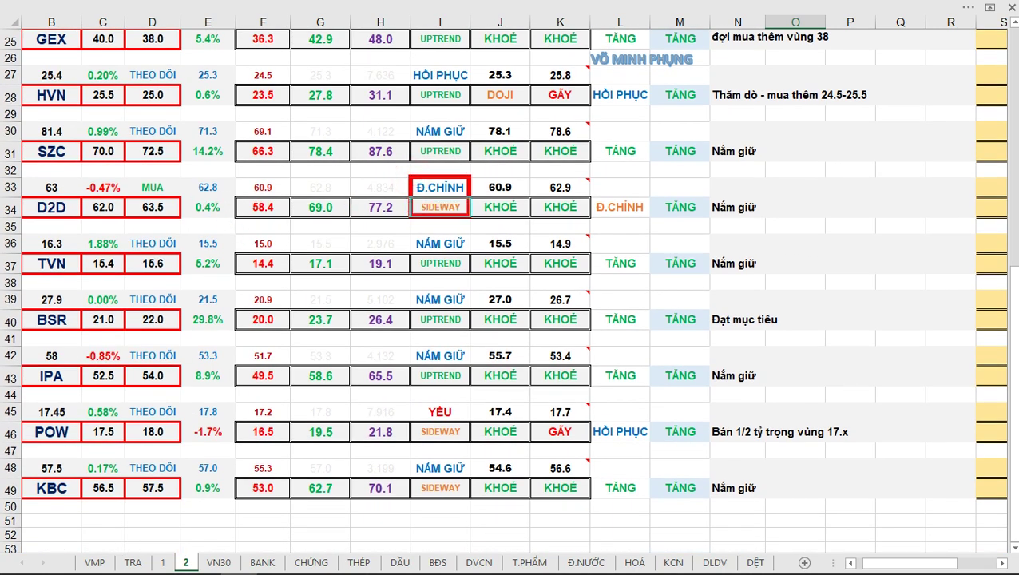
pyautogui.moveTo(587, 177); pyautogui.dragTo(646, 215)
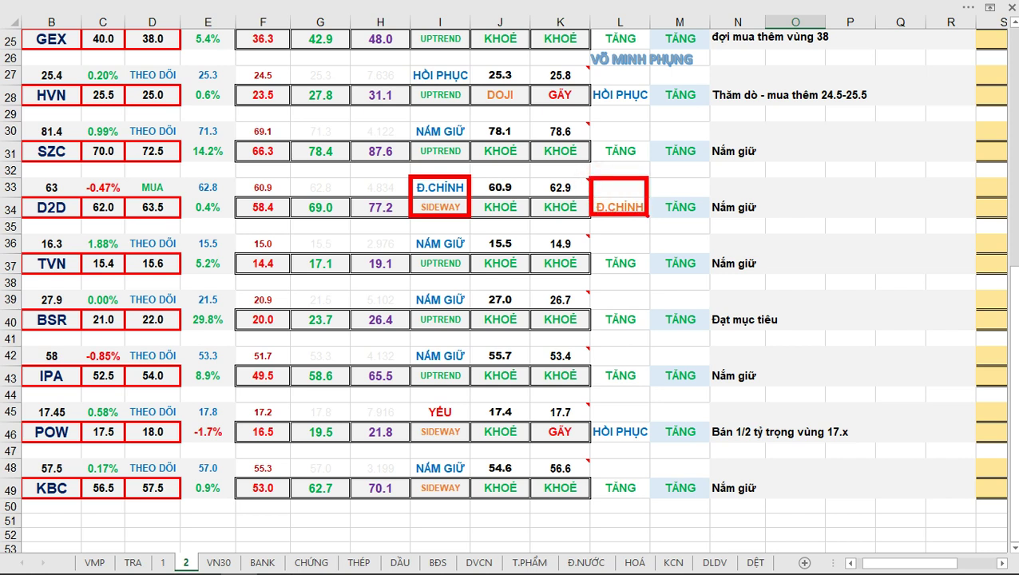
pyautogui.press('Escape')
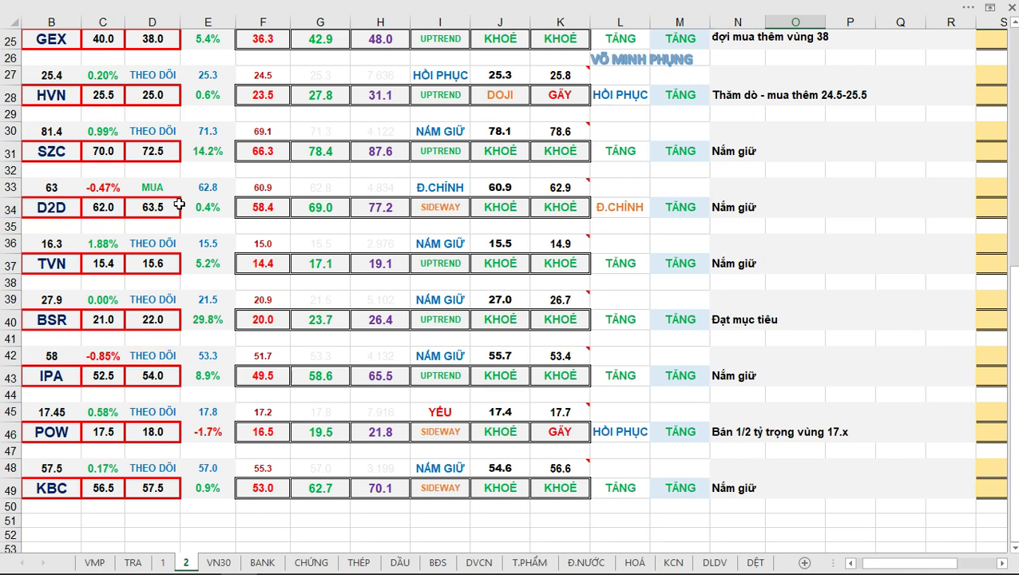
# Review the remaining short-term stocks down to KBC and return to the start of the list
pyautogui.scroll(-1, 179, 204)
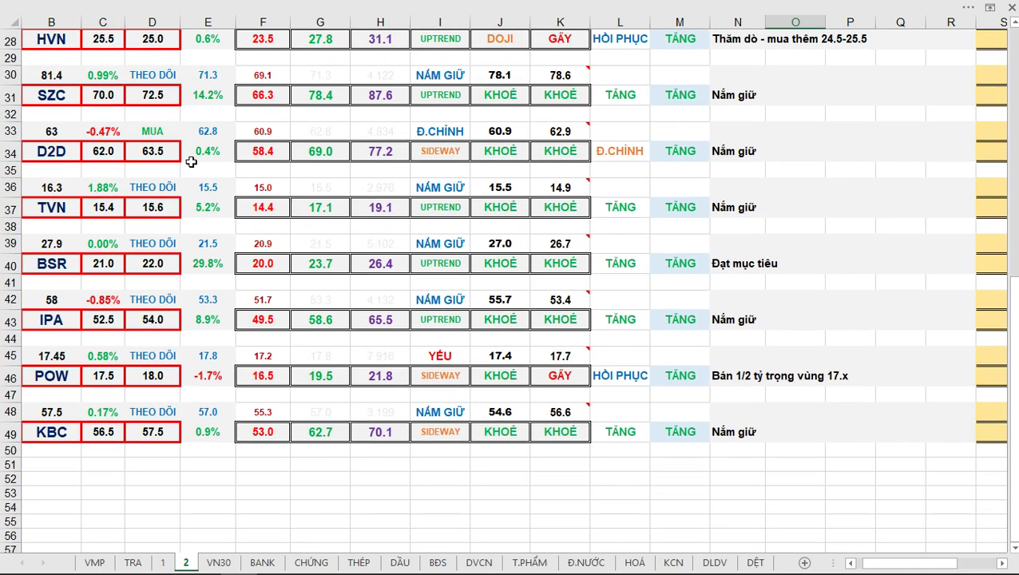
pyautogui.scroll(-1, 199, 144)
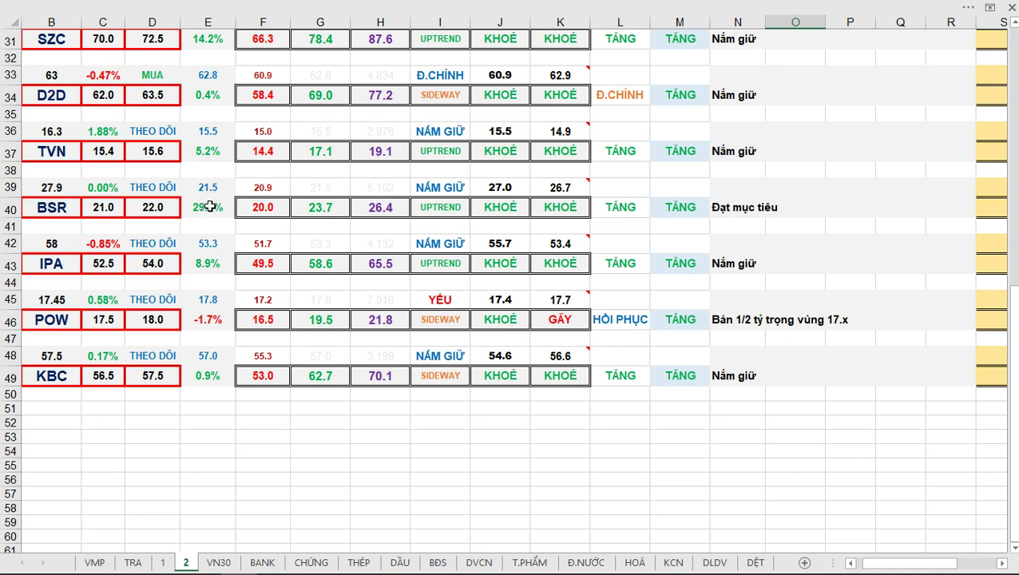
pyautogui.scroll(-1, 209, 206)
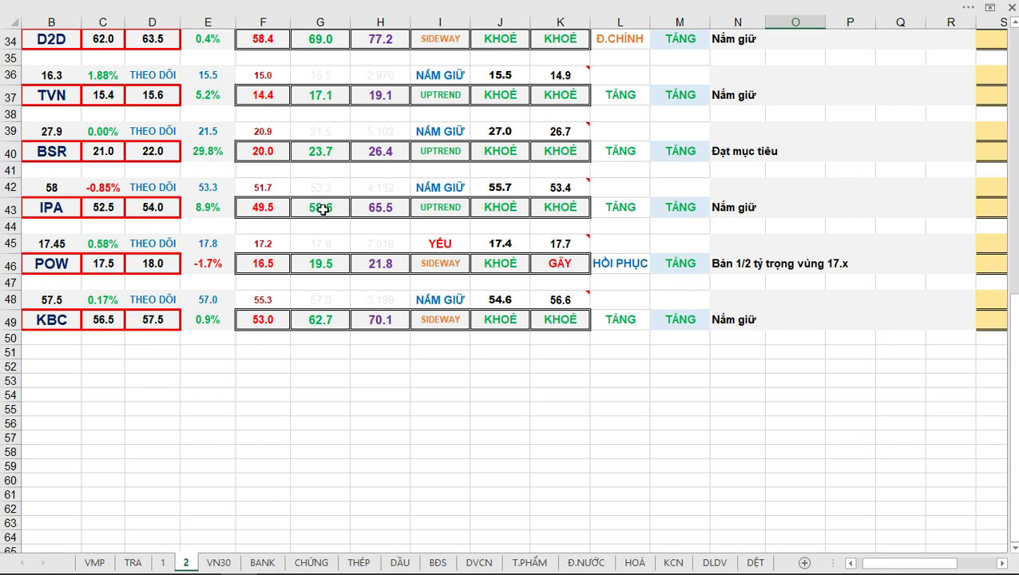
pyautogui.scroll(-1, 323, 206)
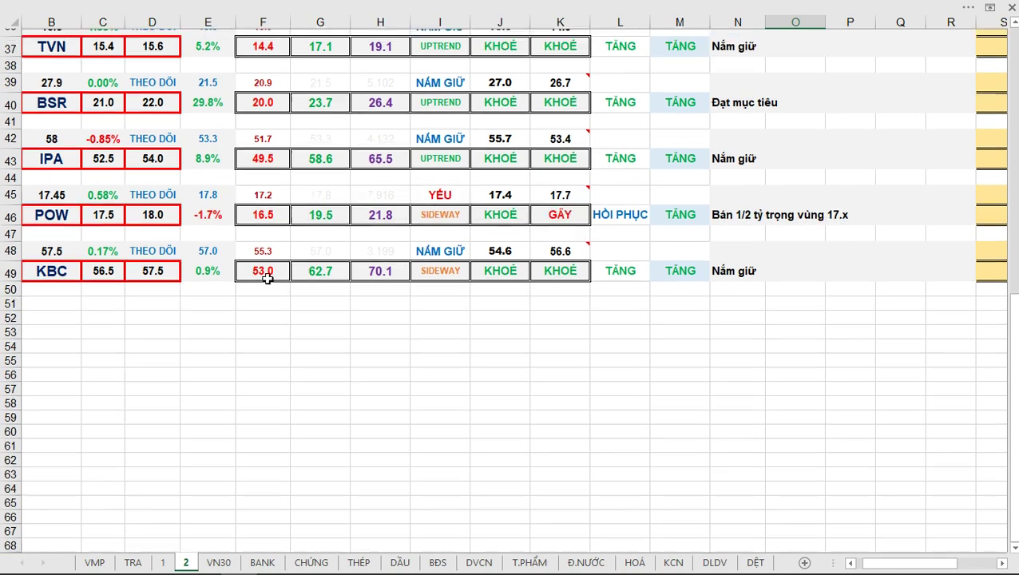
pyautogui.scroll(2, 81, 387)
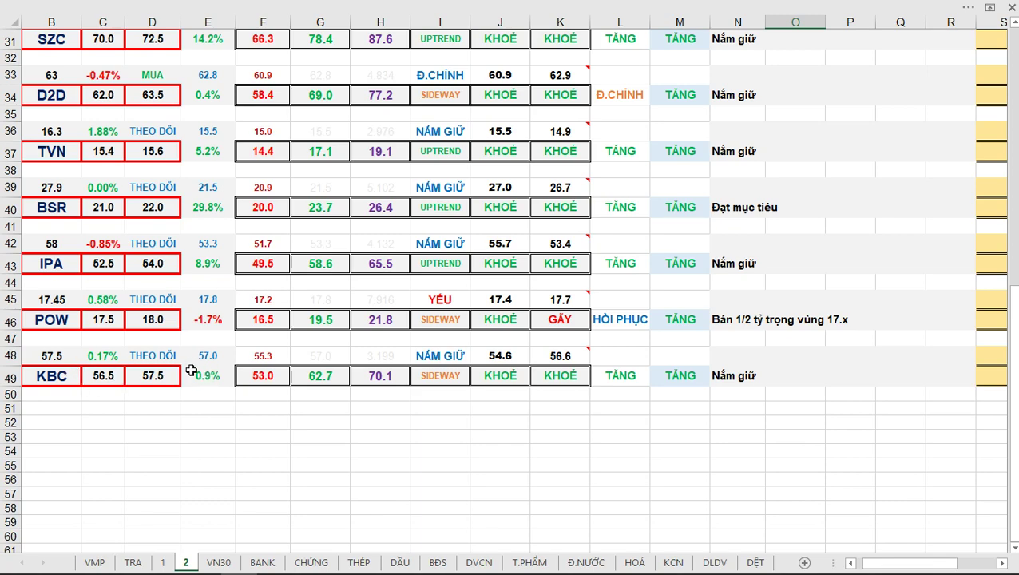
pyautogui.scroll(10, 749, 379)
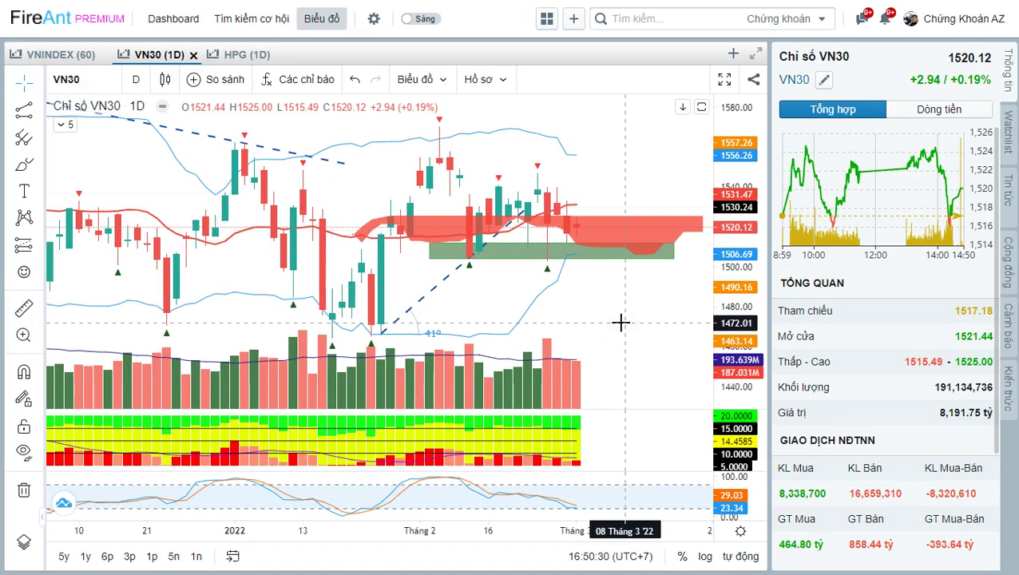
# Switch to FireAnt and examine the VN30 daily chart around the red and green zones
pyautogui.moveTo(628, 302); pyautogui.dragTo(700, 277)
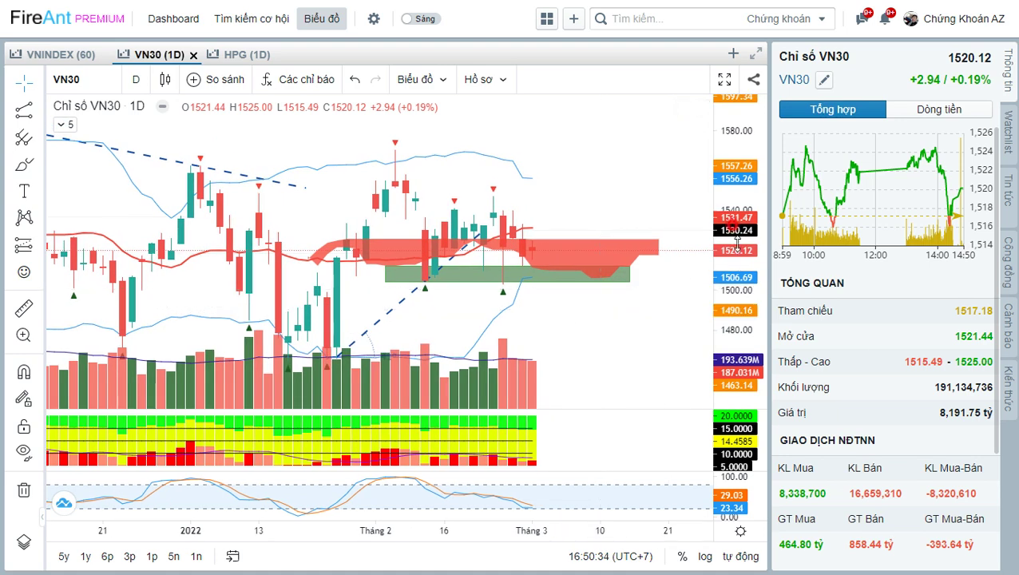
pyautogui.moveTo(561, 307); pyautogui.dragTo(608, 199)
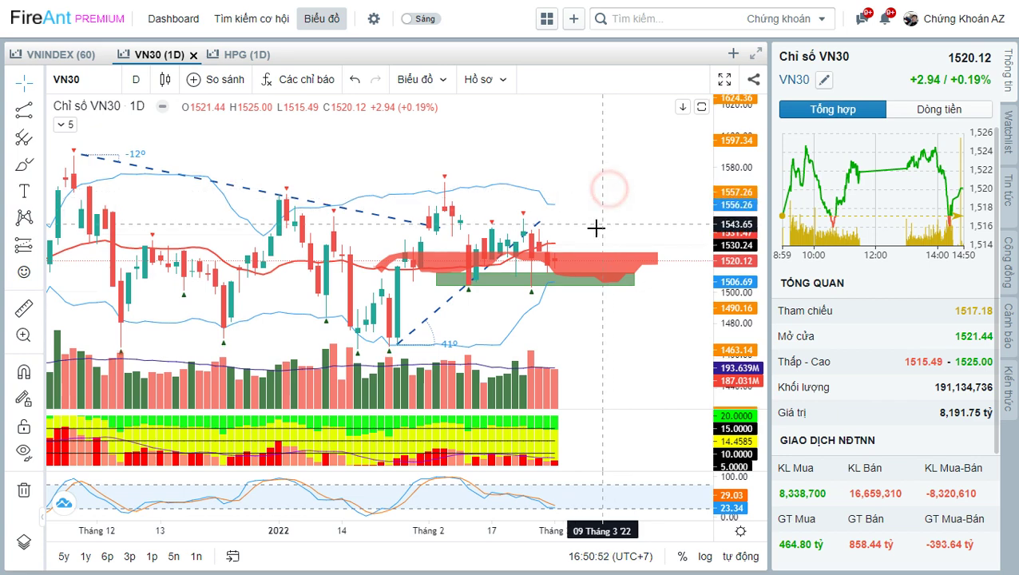
pyautogui.scroll(3, 659, 207)
# Load the HPG daily chart and show more of its price history
pyautogui.write('H')
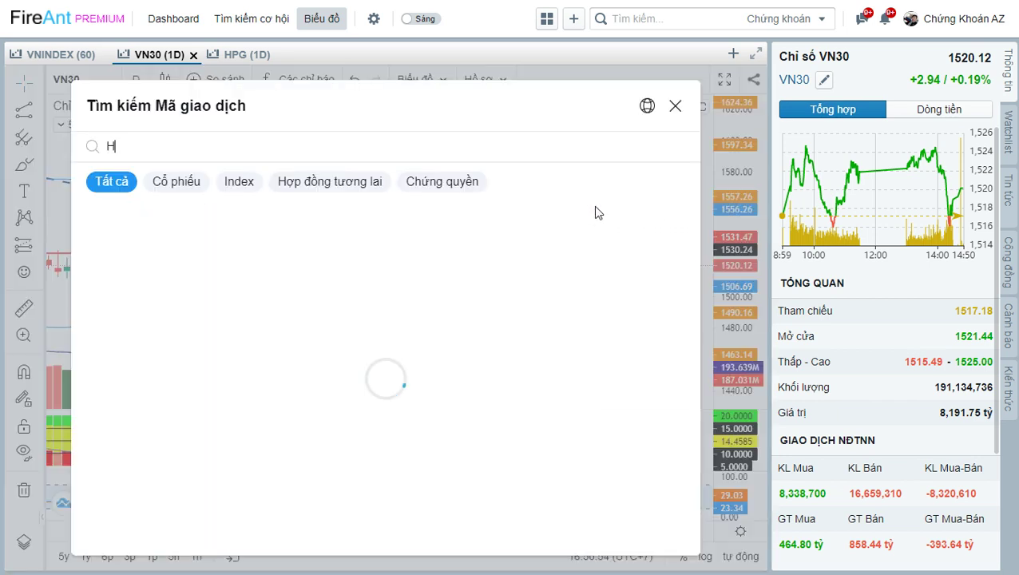
pyautogui.write('PG')
pyautogui.press('Return')
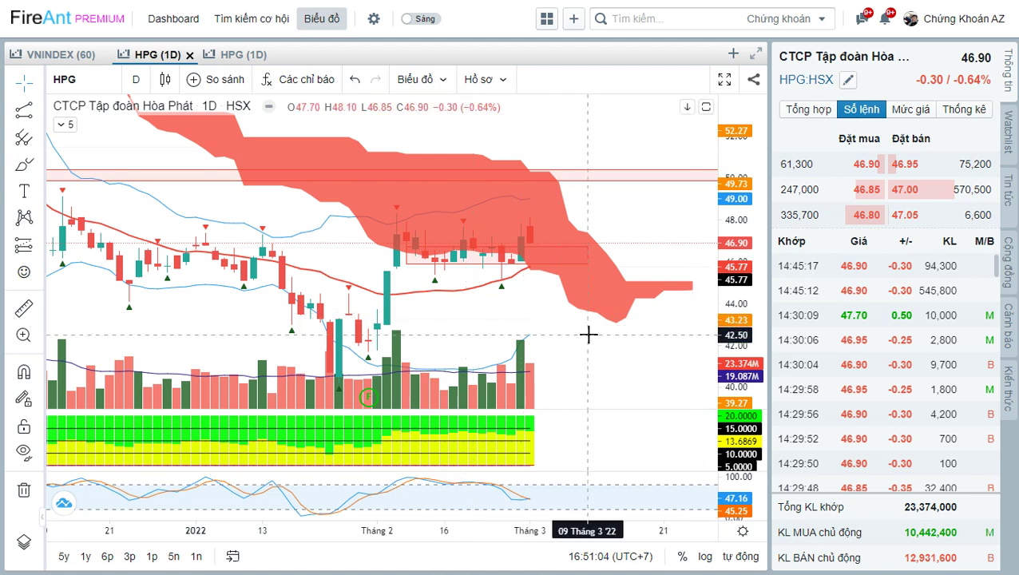
pyautogui.scroll(-2, 623, 324)
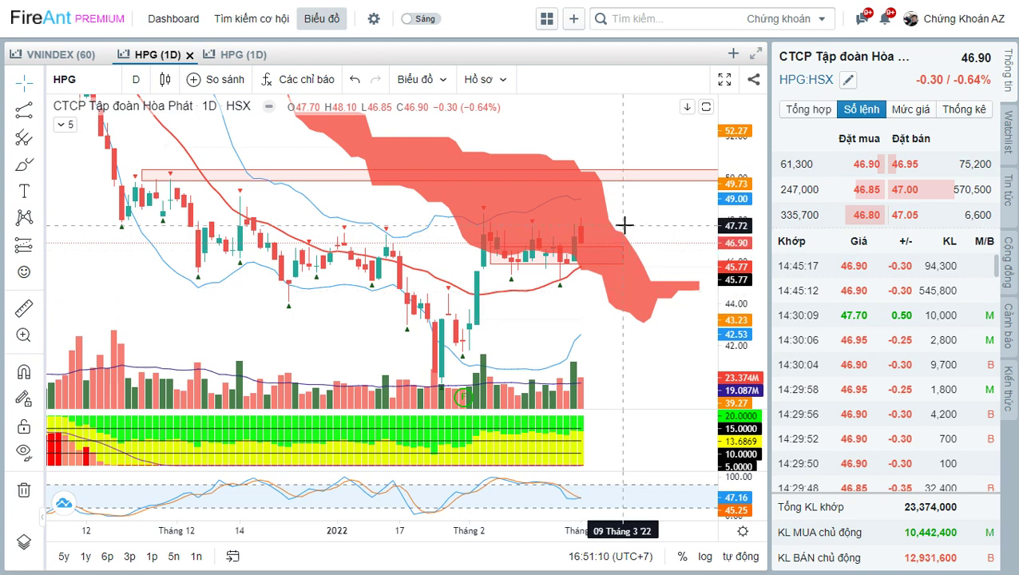
# Draw a resistance rectangle on the HPG chart from 14 December 2021 to 16 March 2022, between about 48.26 and 48.65
pyautogui.click(26, 166)
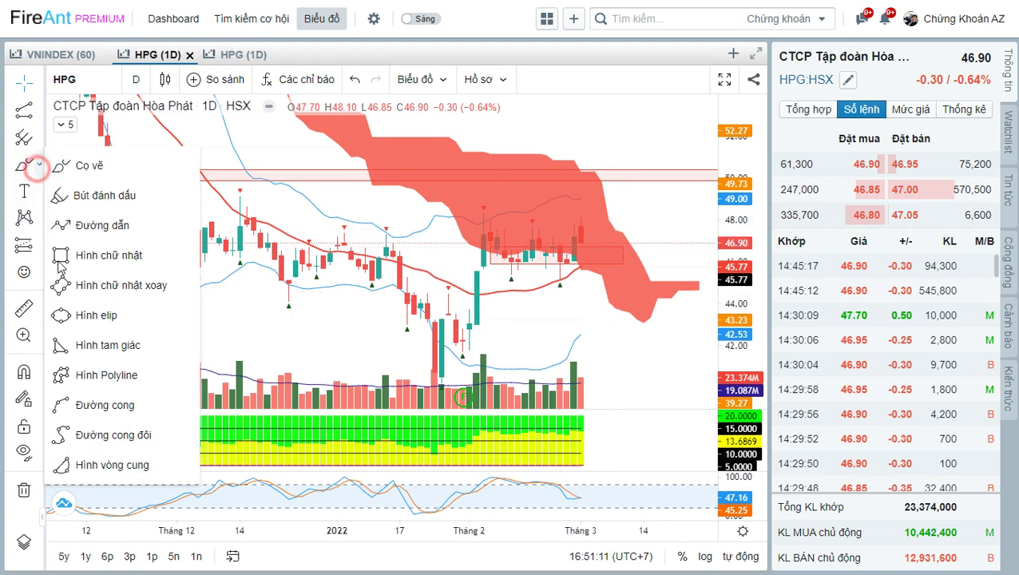
pyautogui.click(92, 256)
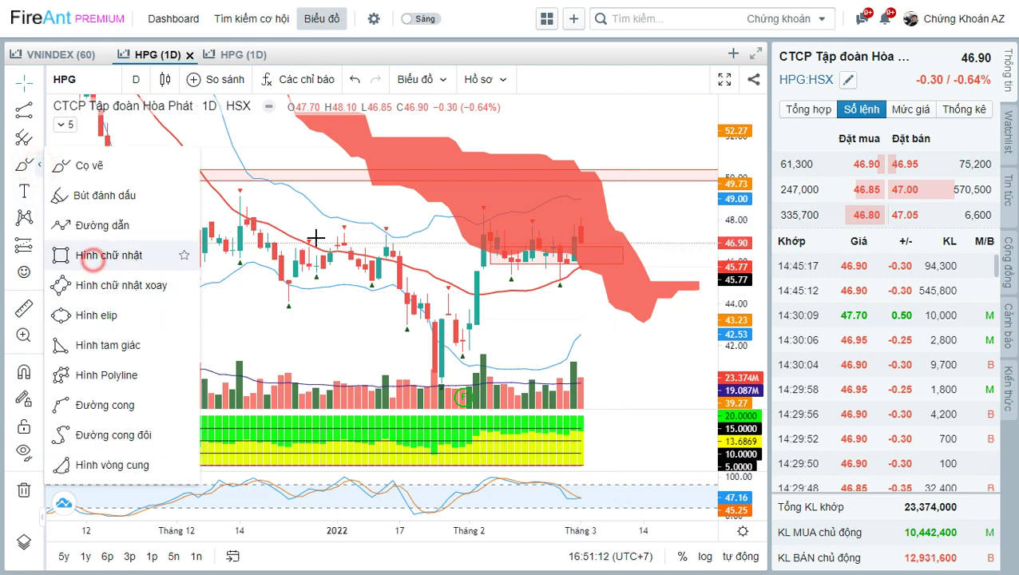
pyautogui.click(240, 213)
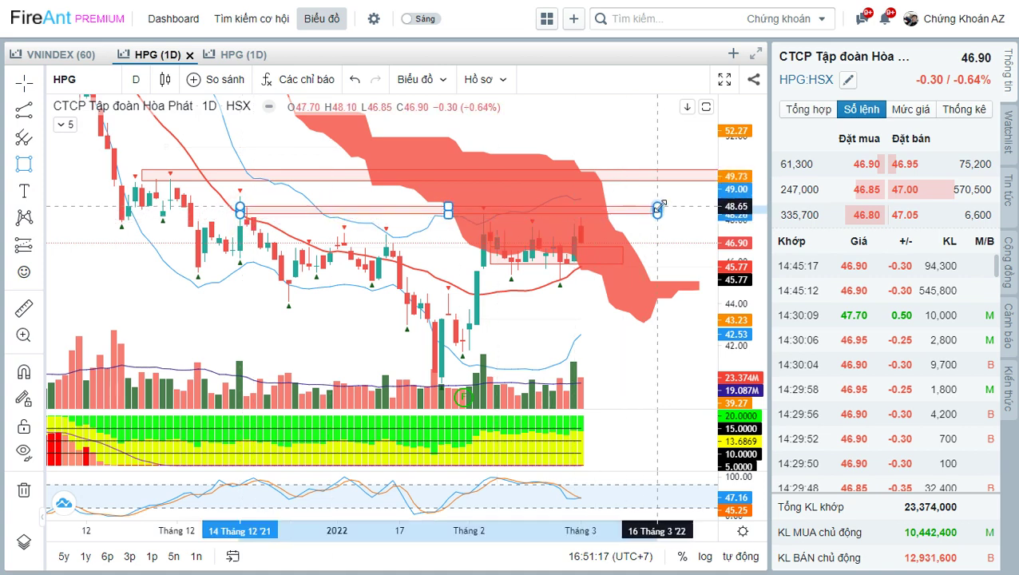
pyautogui.click(657, 210)
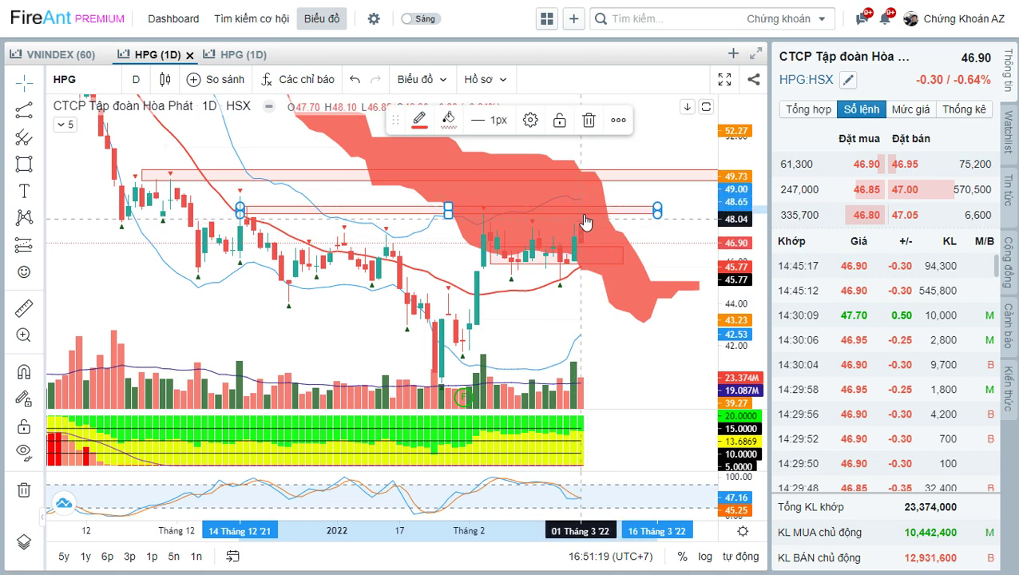
pyautogui.hscroll(3, 608, 240)
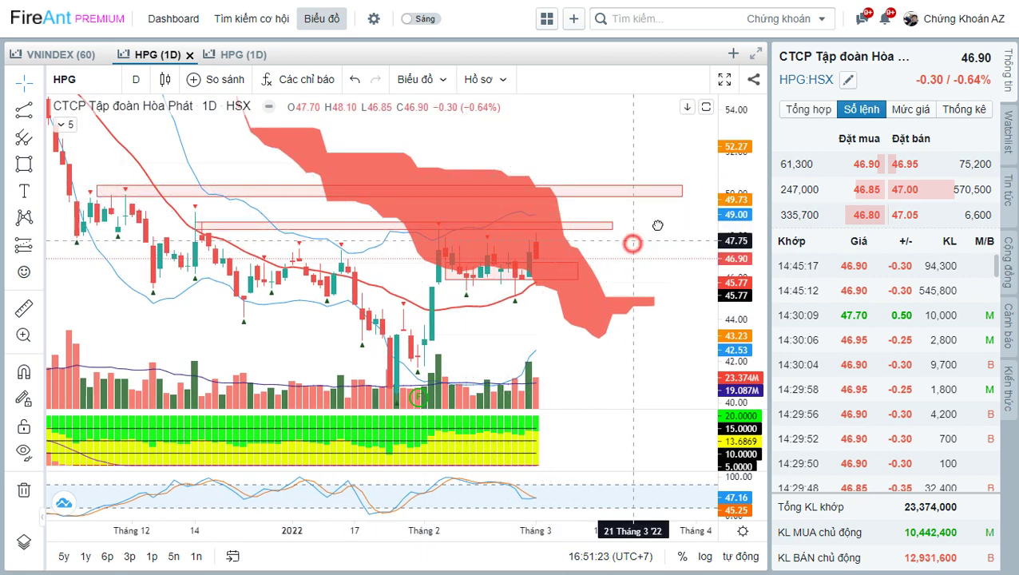
pyautogui.hscroll(-2, 659, 225)
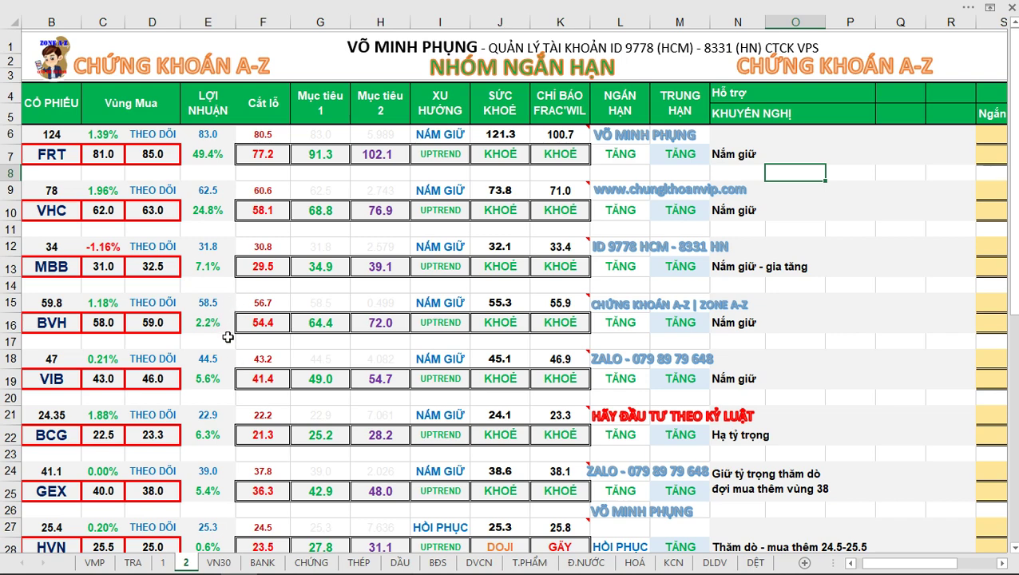
# Check the steel stocks on the Excel workbook's THÉP sheet, and switch back to the HPG chart in FireAnt to examine its latest candles
pyautogui.click(311, 562)
pyautogui.click(359, 562)
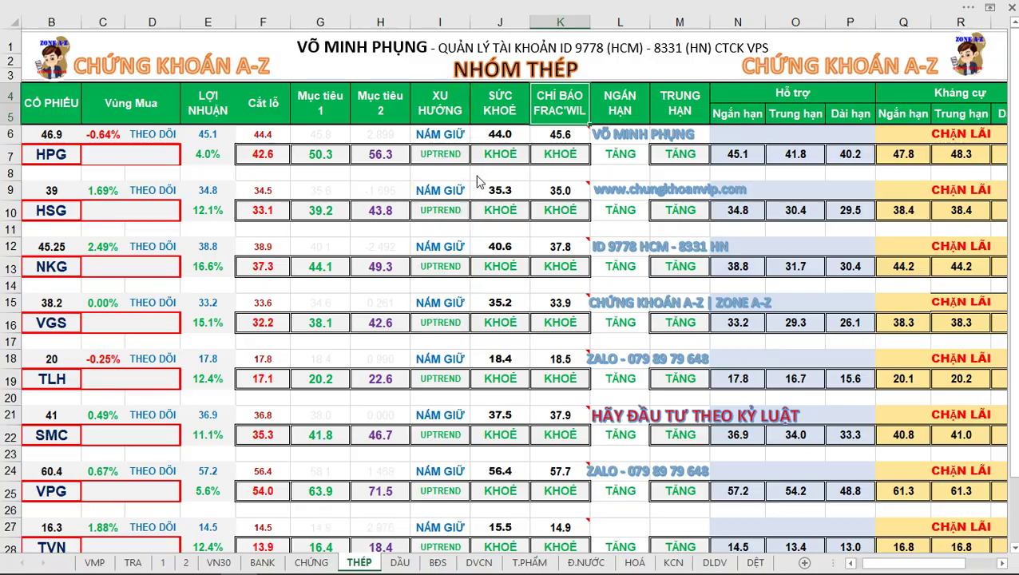
pyautogui.hotkey('alt', 'Tab')
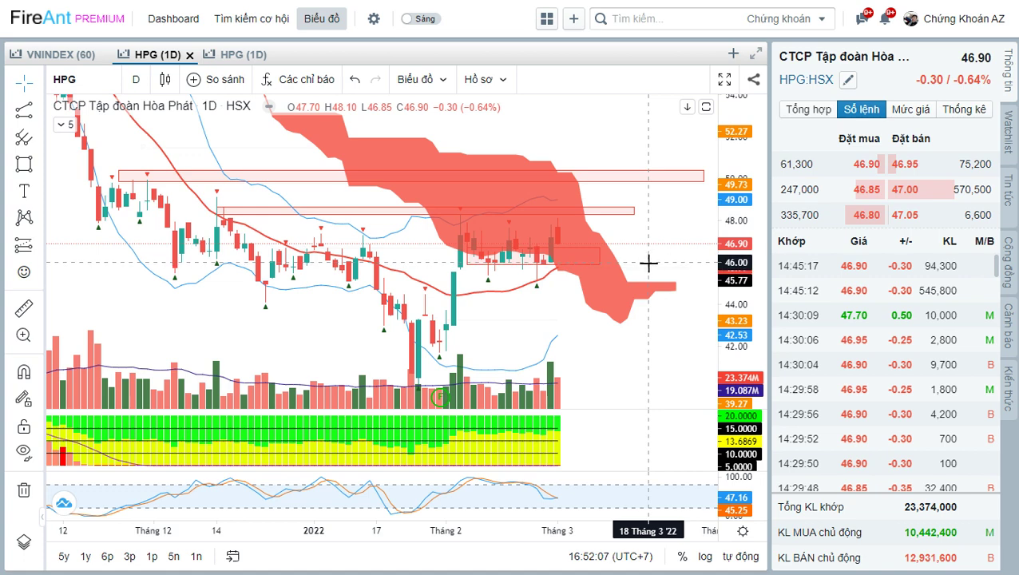
pyautogui.scroll(1, 648, 262)
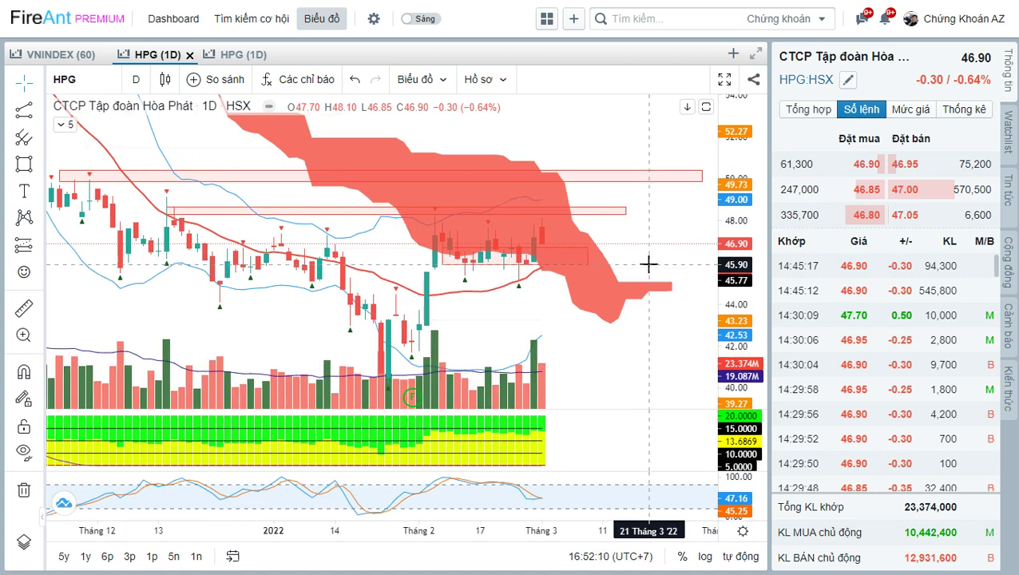
# Load the NKG daily chart and examine its latest candles against the resistance zones around 45 and 49
pyautogui.write('NKG')
pyautogui.press('Return')
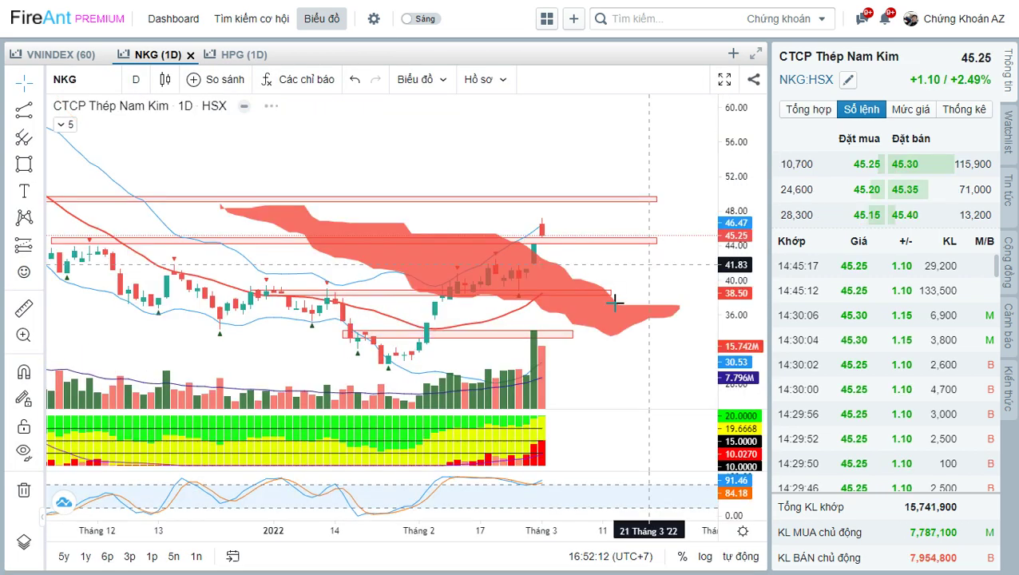
pyautogui.scroll(-1, 575, 249)
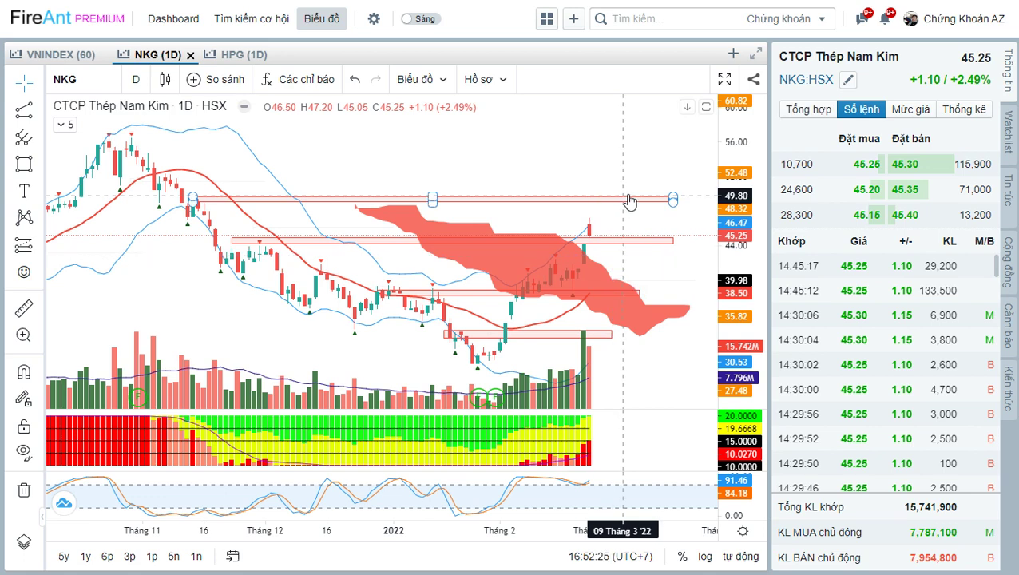
pyautogui.scroll(1, 589, 195)
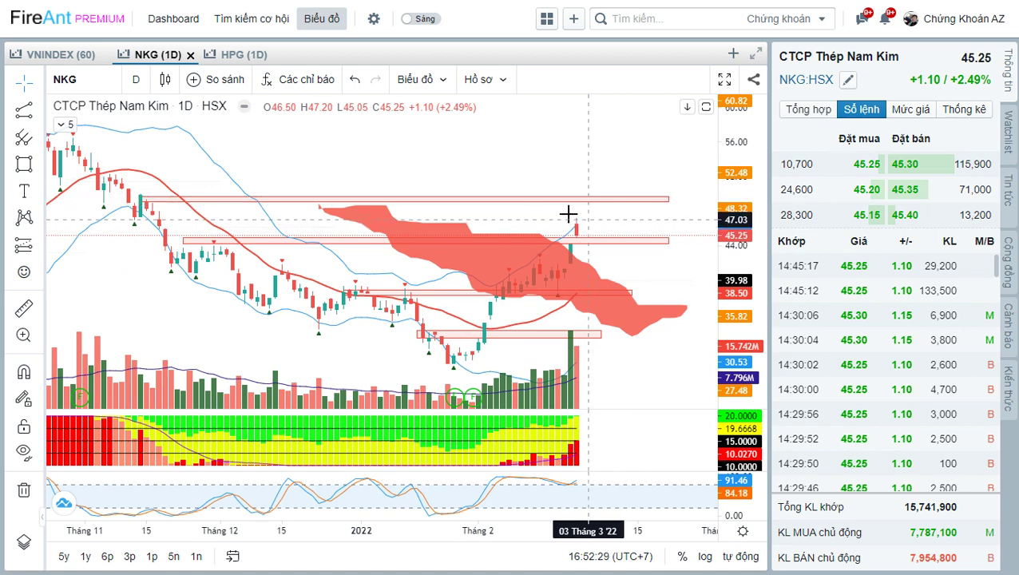
pyautogui.click(600, 246)
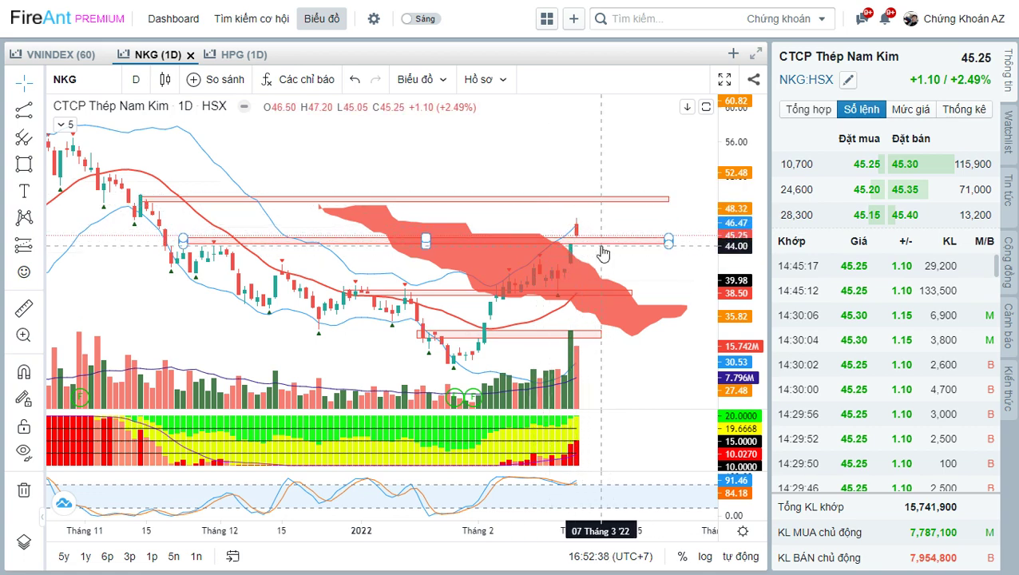
pyautogui.click(601, 240)
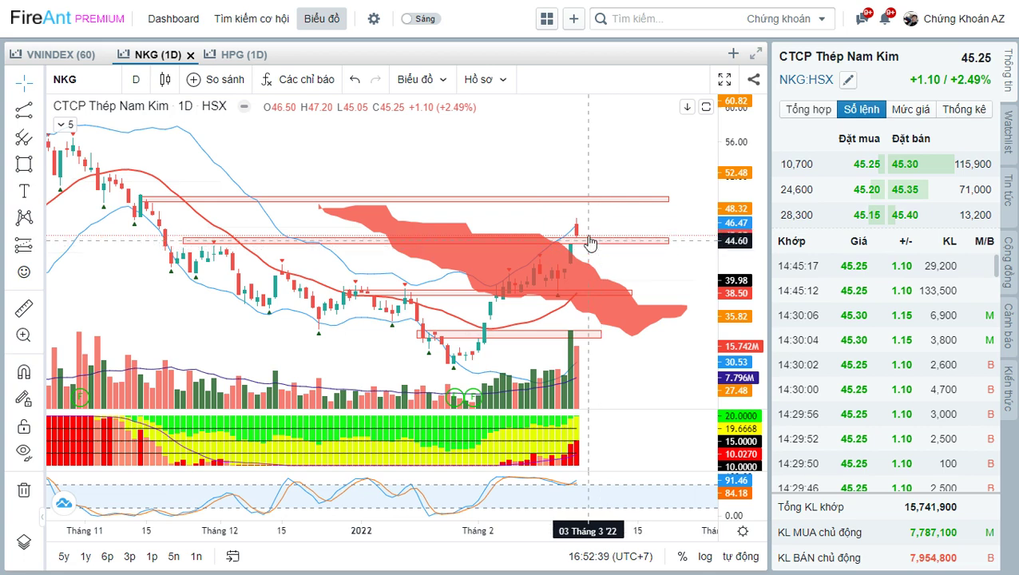
pyautogui.click(590, 247)
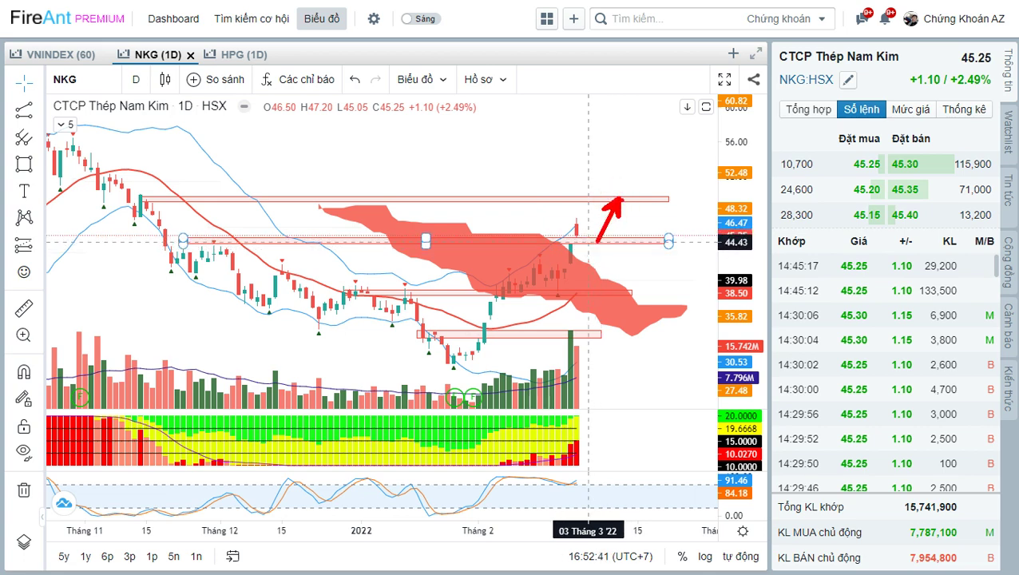
# Load the HSG daily chart
pyautogui.click(597, 163)
pyautogui.write('HSG')
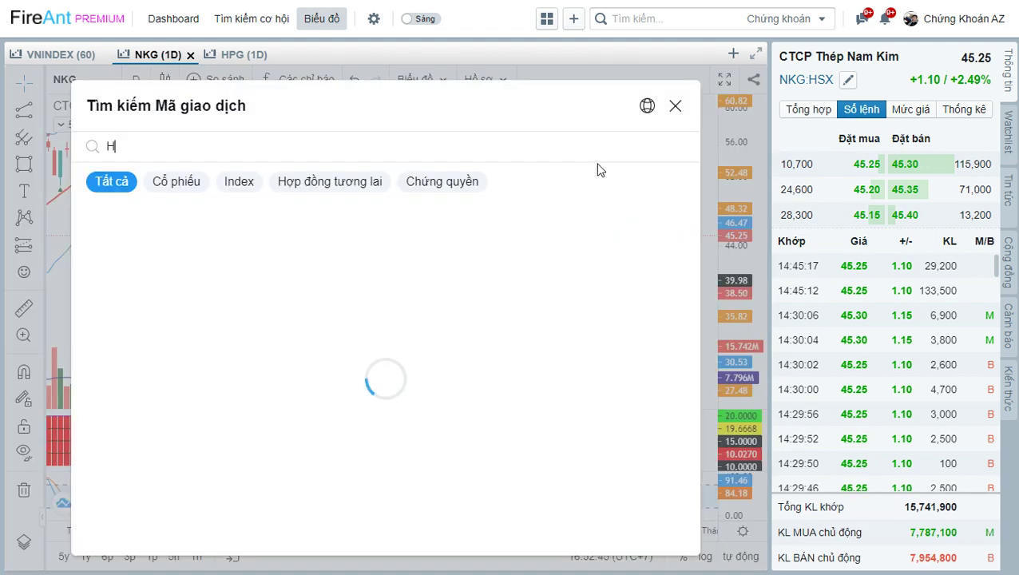
pyautogui.press('Return')
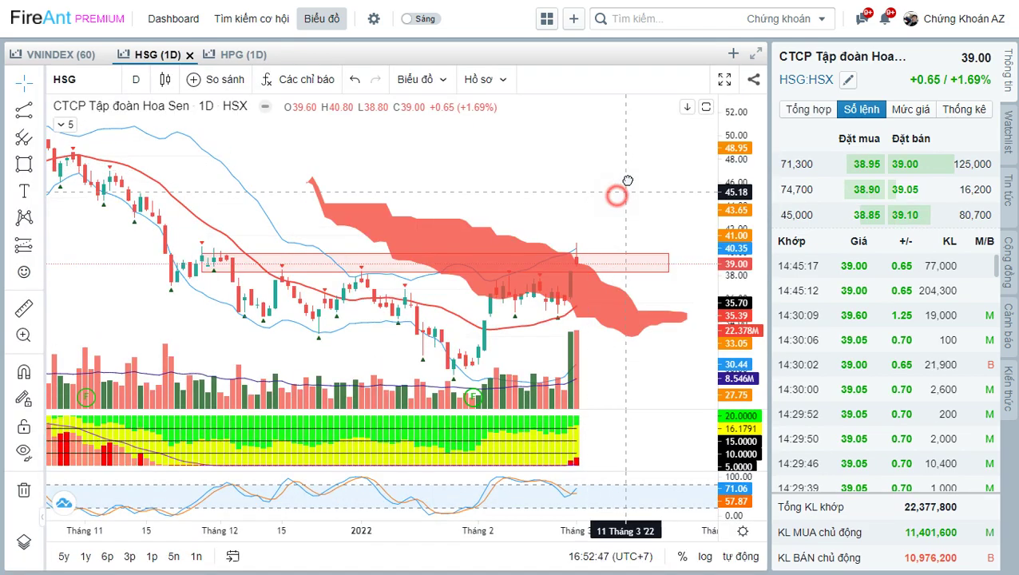
# Draw a resistance rectangle on the HSG chart above the latest candles, around the 44 level and extending to mid-March 2022
pyautogui.scroll(-4, 607, 192)
pyautogui.scroll(1, 599, 224)
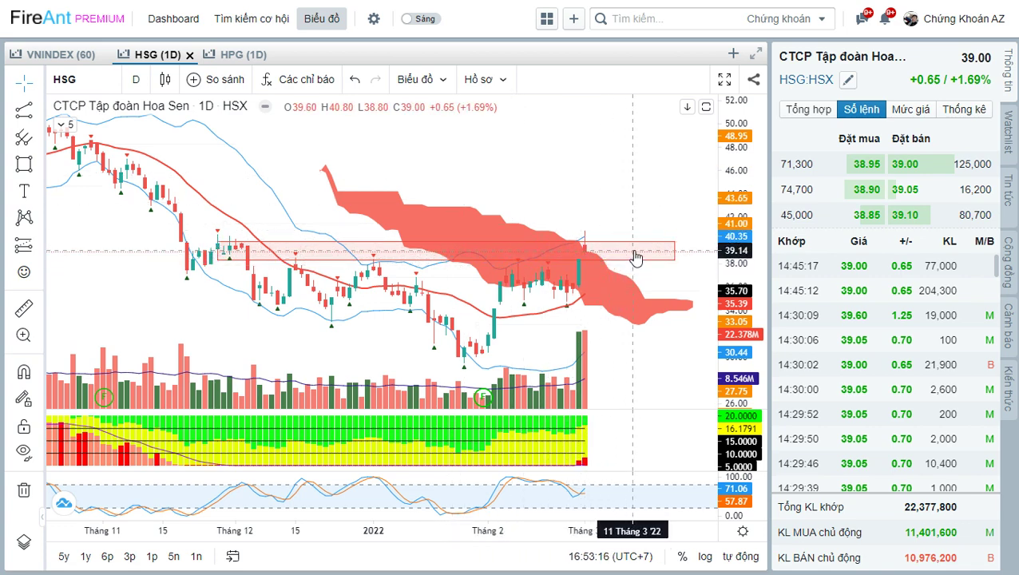
pyautogui.click(24, 163)
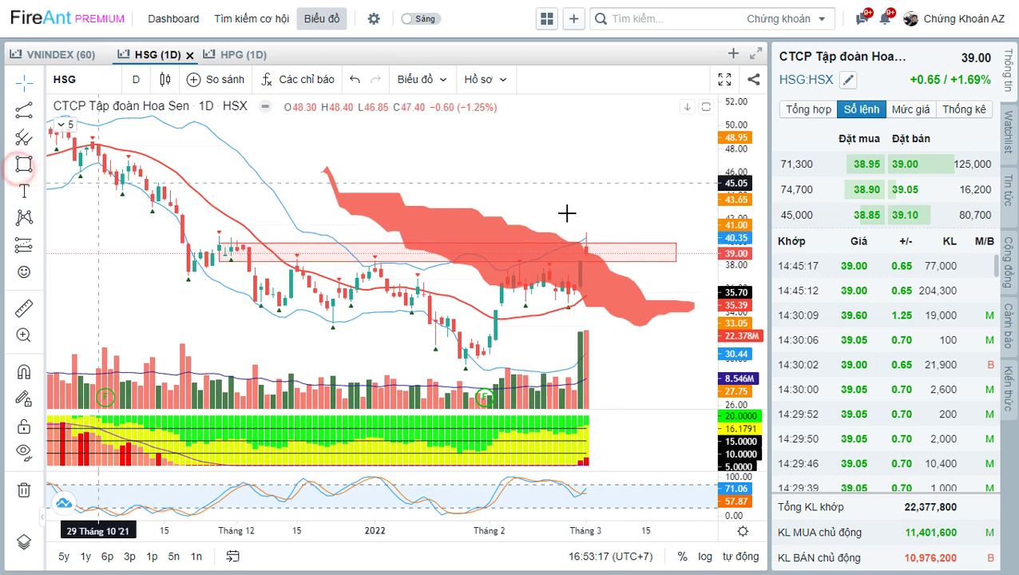
pyautogui.moveTo(580, 201); pyautogui.dragTo(670, 192)
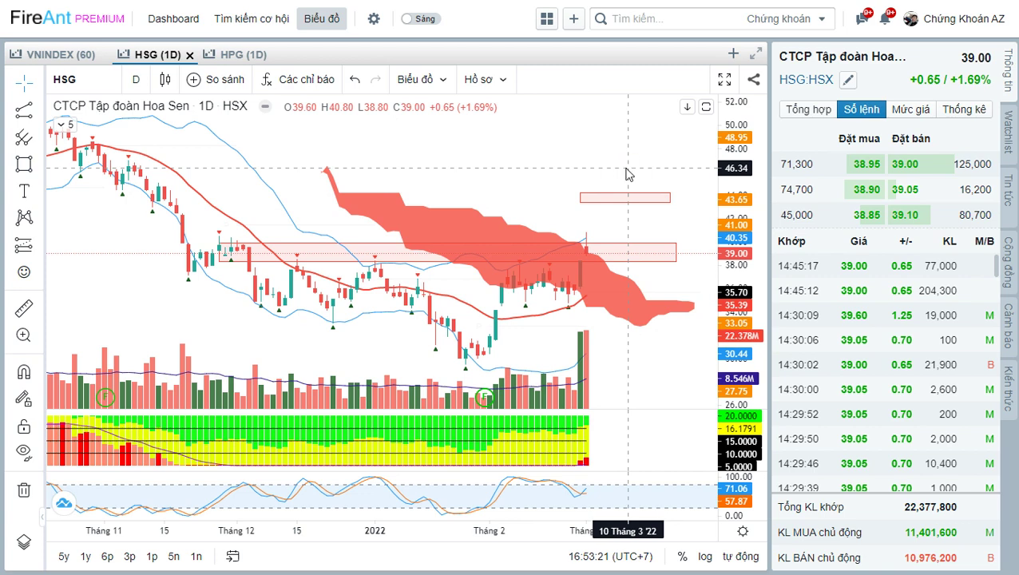
# Load the TVN daily chart and examine its latest candles against the two resistance zones above them
pyautogui.write('TVN')
pyautogui.press('Return')
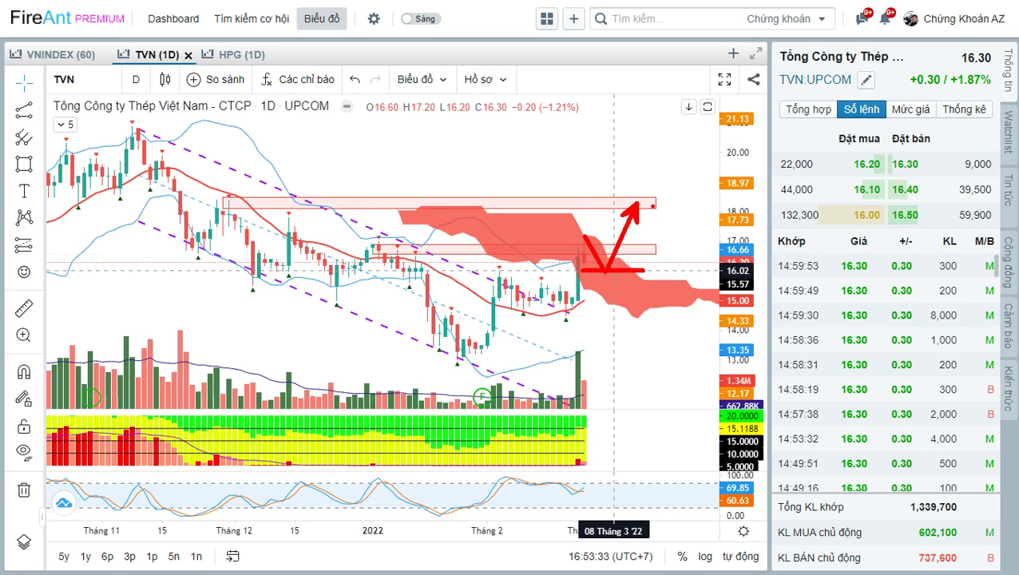
pyautogui.press('Escape')
pyautogui.moveTo(645, 164); pyautogui.dragTo(623, 171)
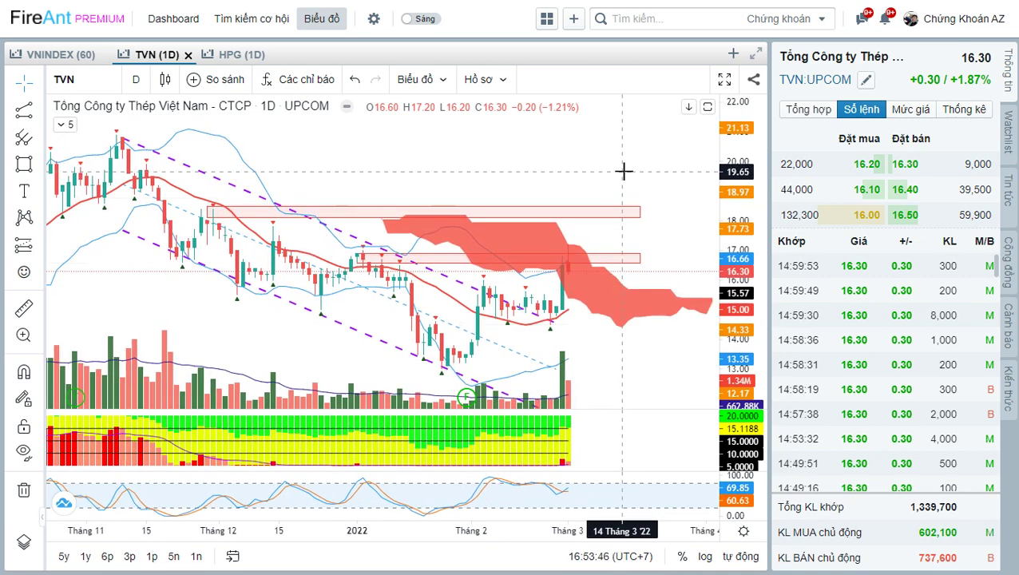
# Load the DPM daily chart and examine the latest candles between the zone near 60 and the support zone below
pyautogui.write('DPM')
pyautogui.press('Return')
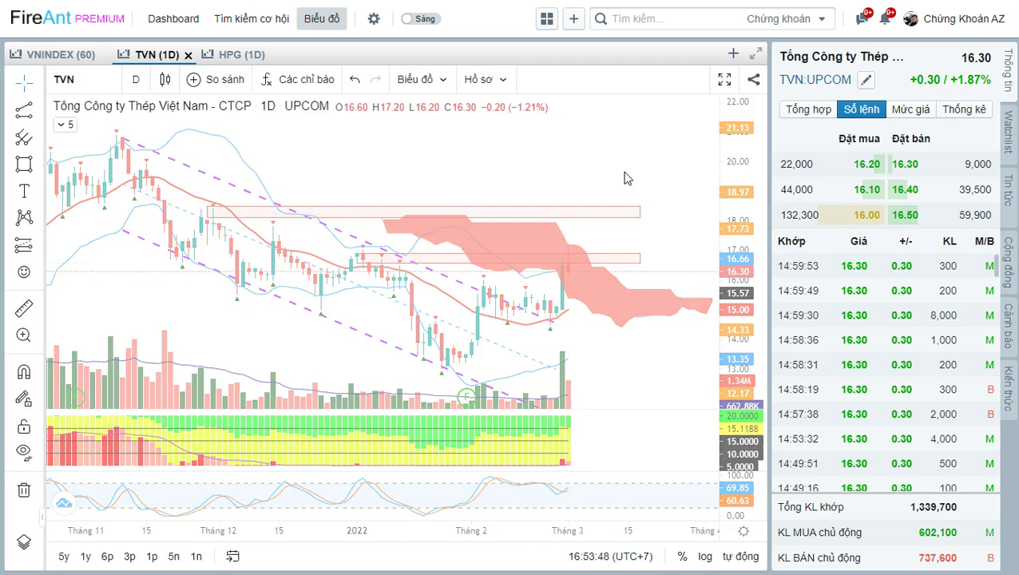
pyautogui.moveTo(630, 261); pyautogui.dragTo(627, 298)
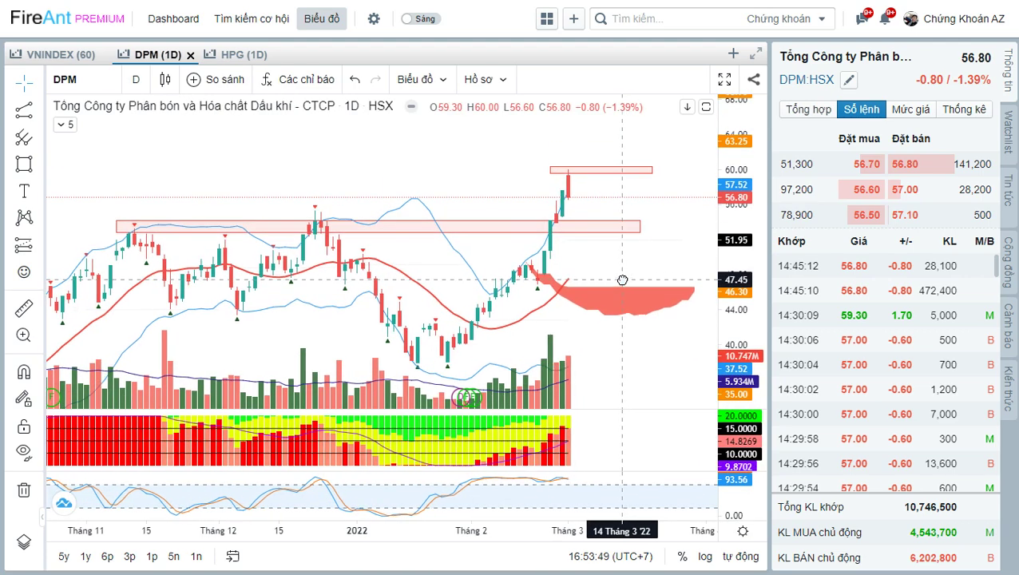
pyautogui.click(596, 171)
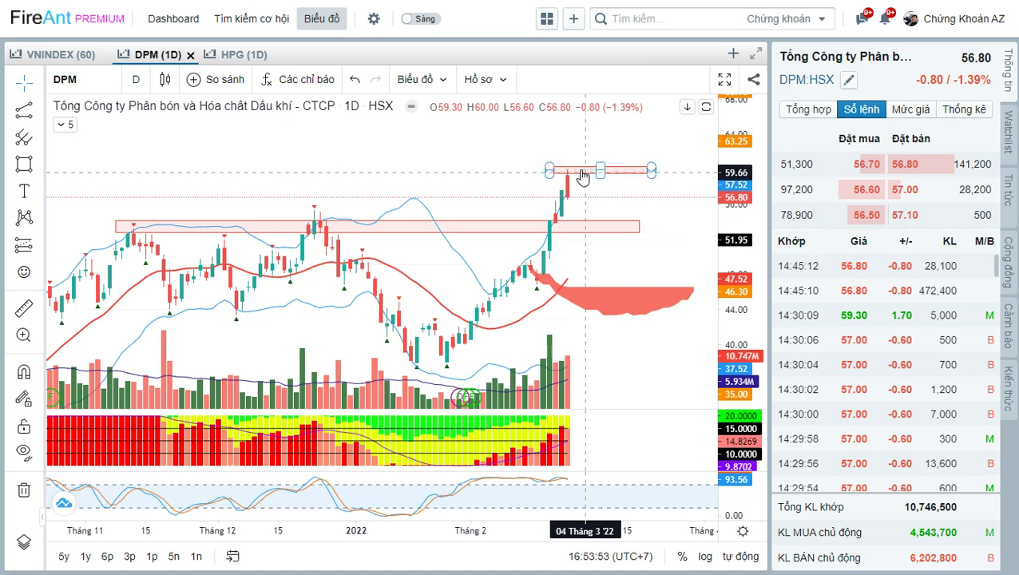
pyautogui.click(573, 189)
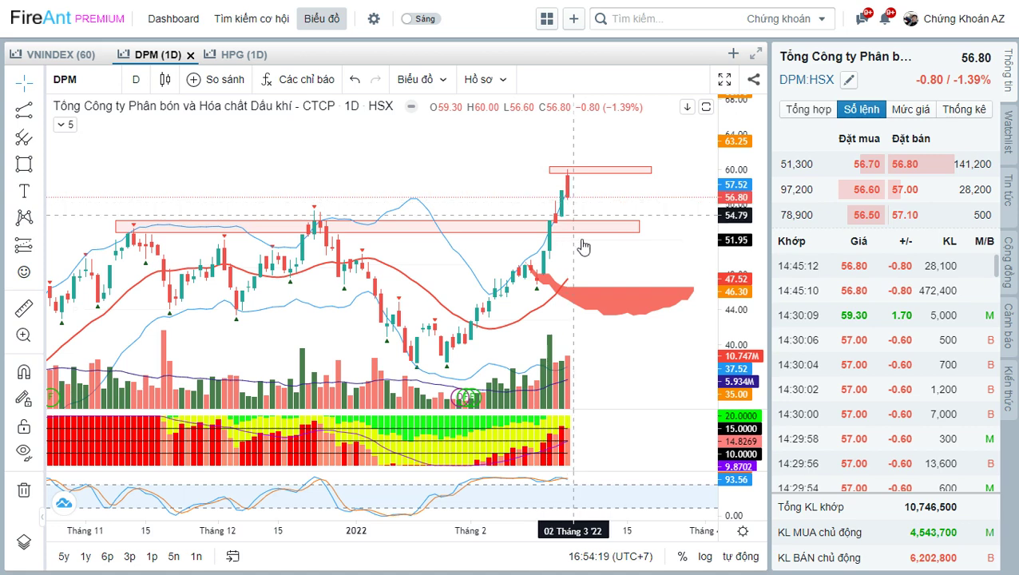
pyautogui.click(637, 222)
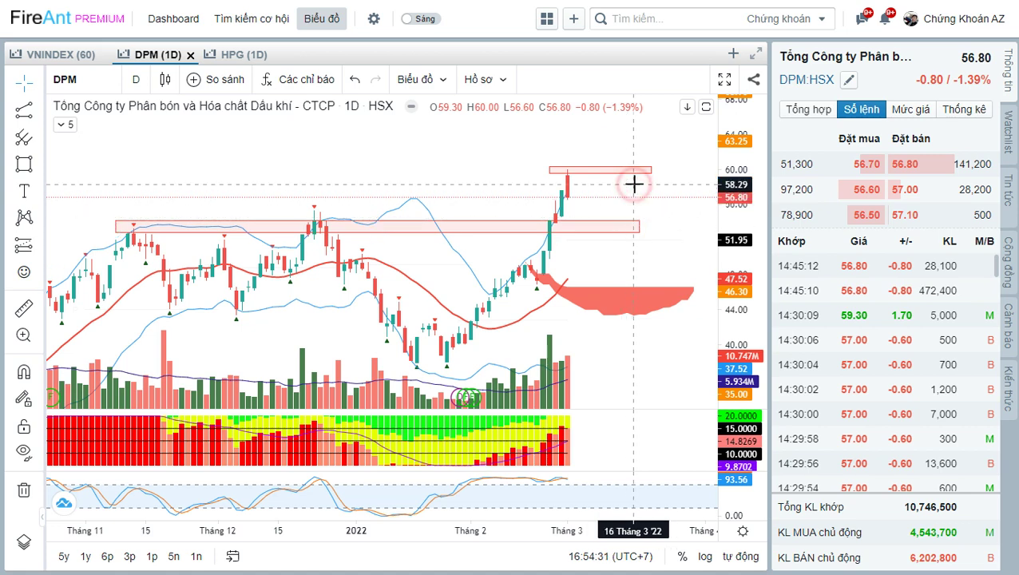
# Load the DCM daily chart and examine the latest candles between its support and resistance zones
pyautogui.write('DCM')
pyautogui.press('Return')
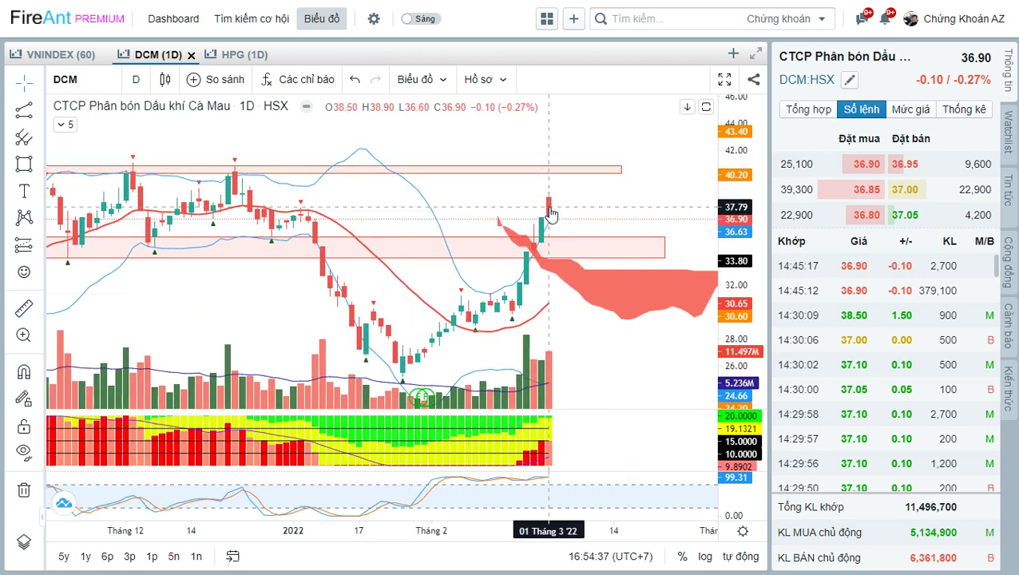
pyautogui.scroll(-1, 550, 214)
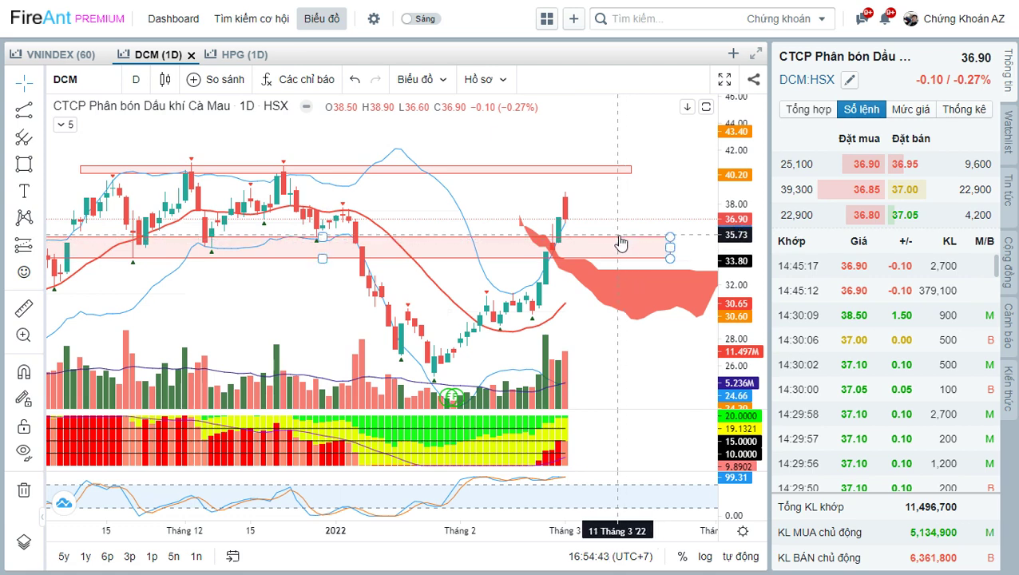
pyautogui.moveTo(638, 190); pyautogui.dragTo(652, 185)
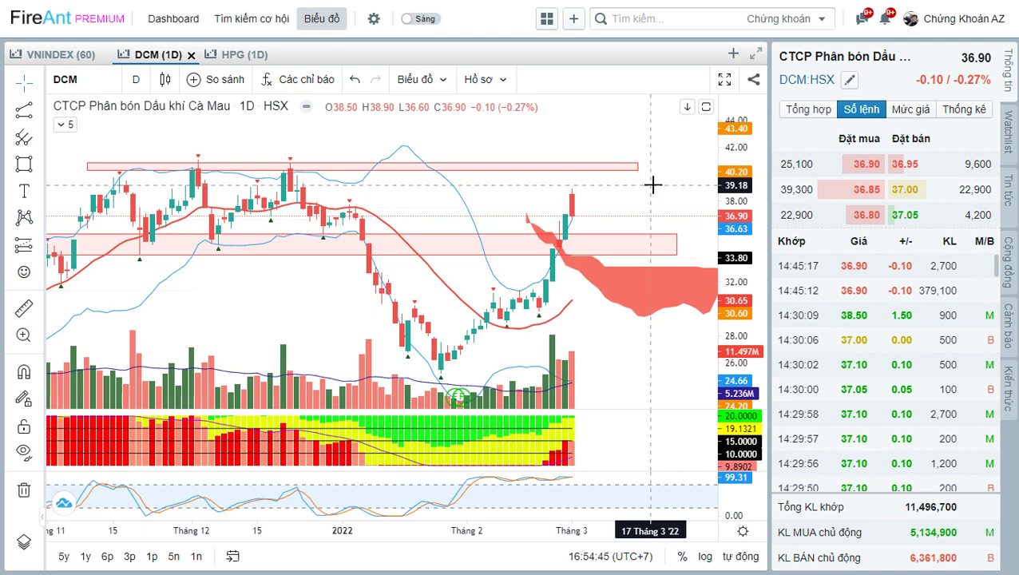
# Load the DGC daily chart and examine its recent candles against the price history back to September
pyautogui.write('DGC')
pyautogui.press('Return')
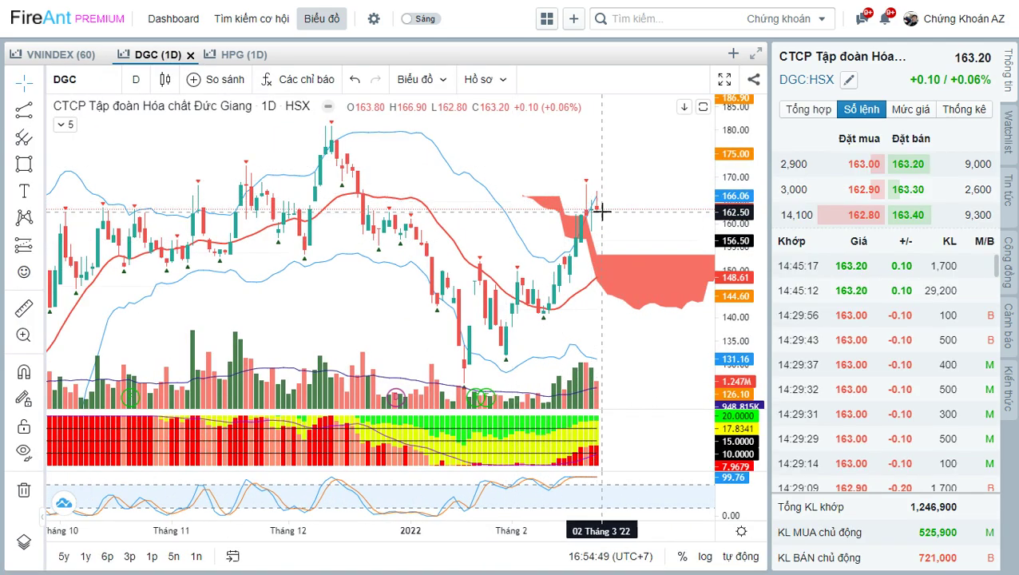
pyautogui.scroll(-2, 602, 210)
pyautogui.scroll(3, 605, 210)
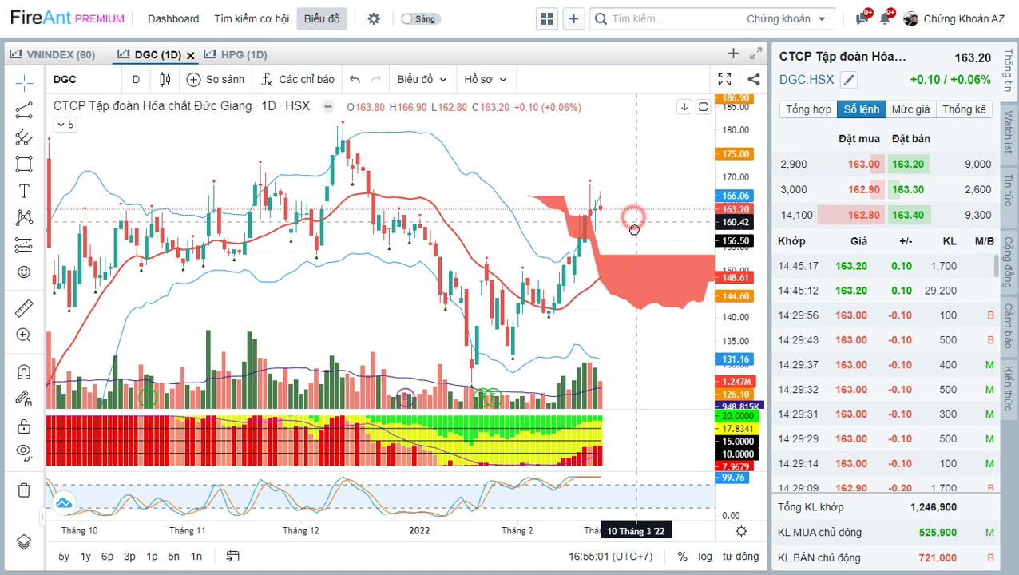
pyautogui.scroll(-3, 634, 224)
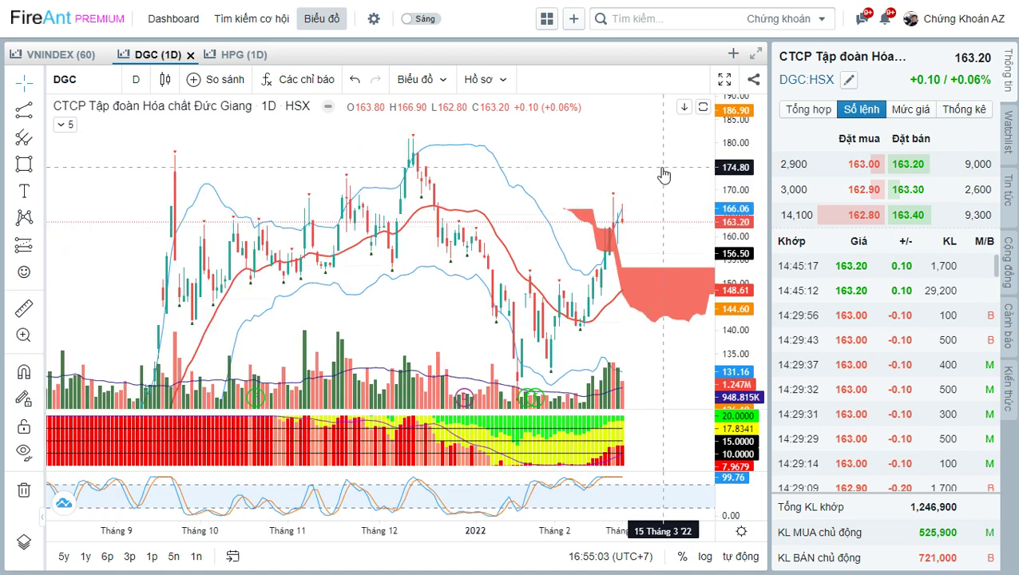
pyautogui.moveTo(655, 175); pyautogui.dragTo(639, 139)
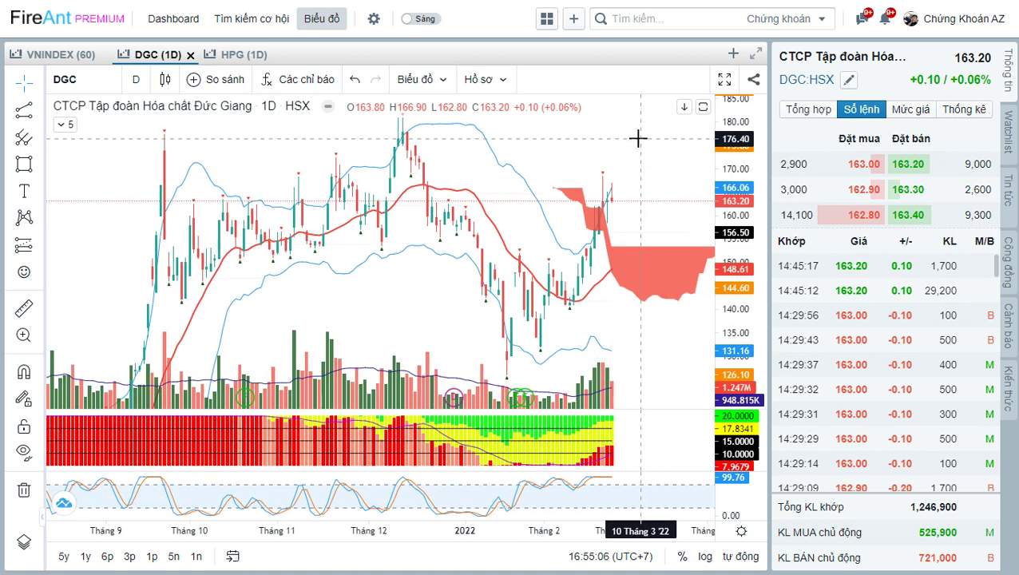
# Load the PVD daily chart and examine its latest candles between the zones around 34 and 38
pyautogui.click(592, 158)
pyautogui.write('PVD')
pyautogui.press('Return')
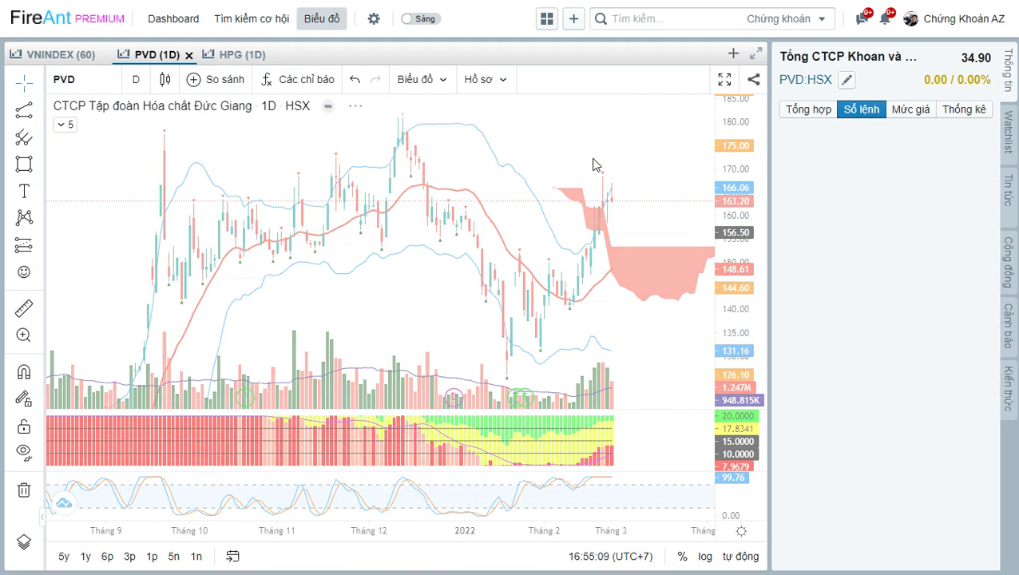
pyautogui.click(640, 207)
pyautogui.moveTo(641, 245); pyautogui.dragTo(644, 289)
pyautogui.scroll(3, 614, 209)
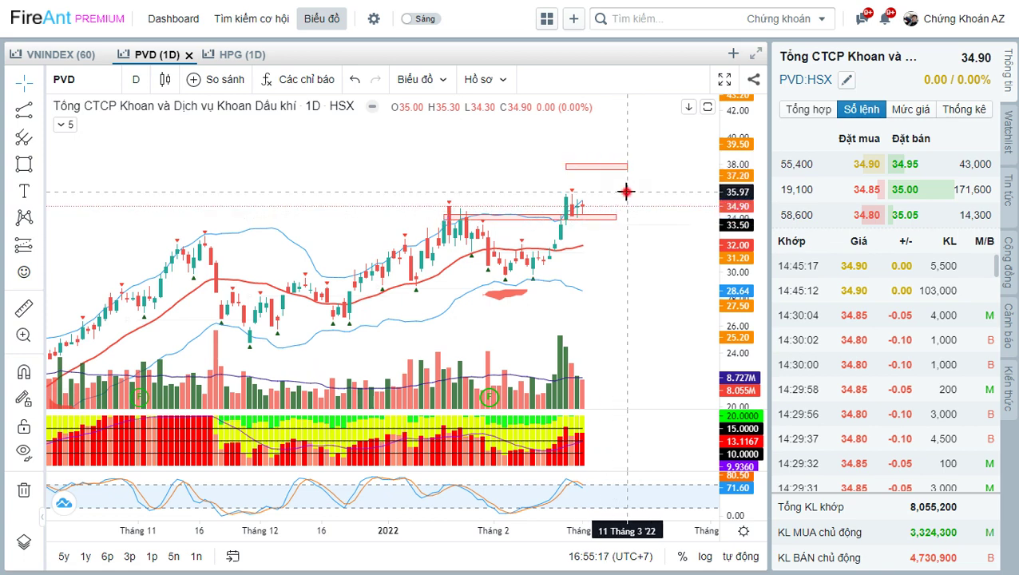
# Load the PVS daily chart and examine its latest candles between the zones around 33 and 38
pyautogui.write('P')
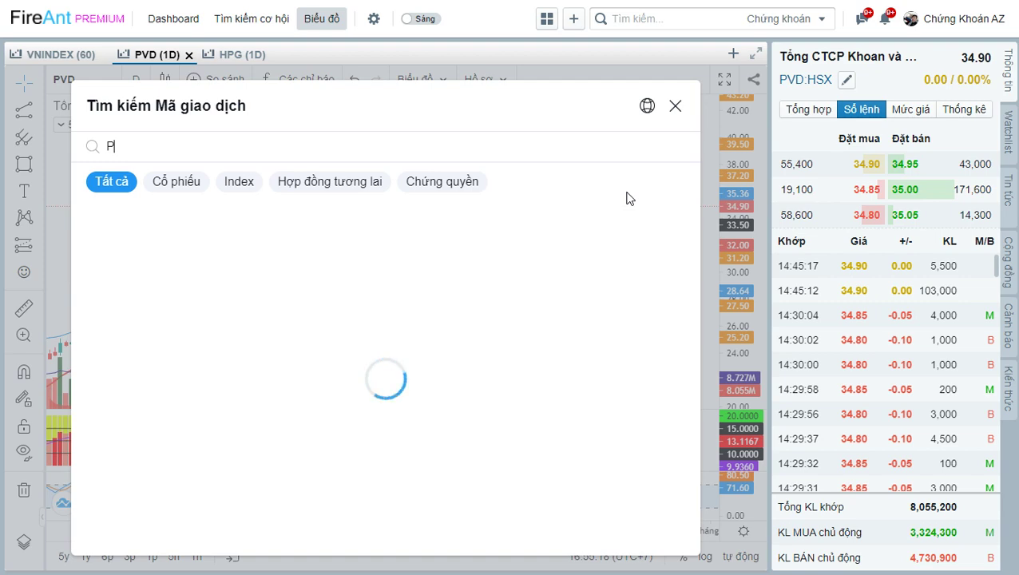
pyautogui.write('VS')
pyautogui.press('Return')
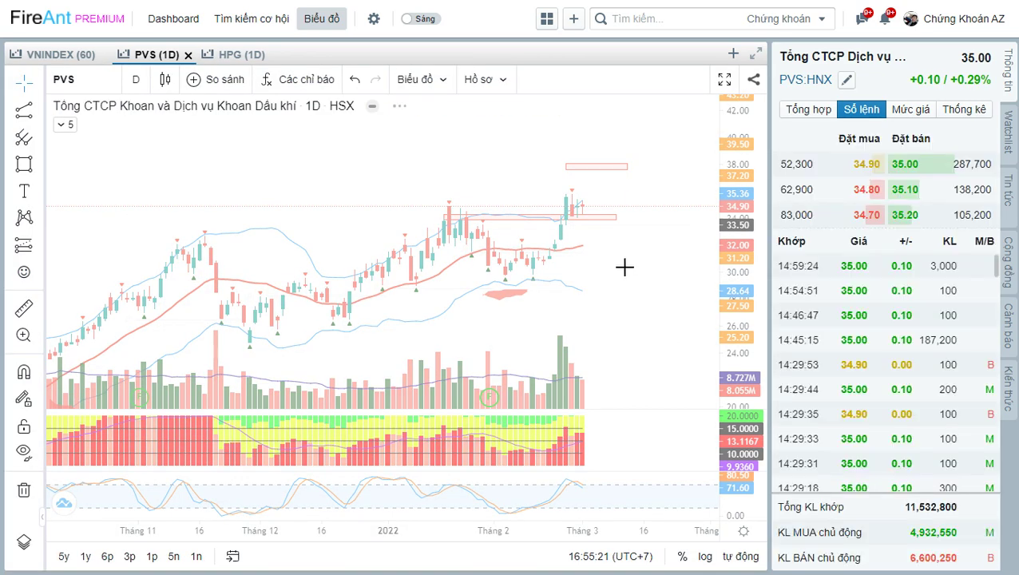
pyautogui.scroll(3, 648, 291)
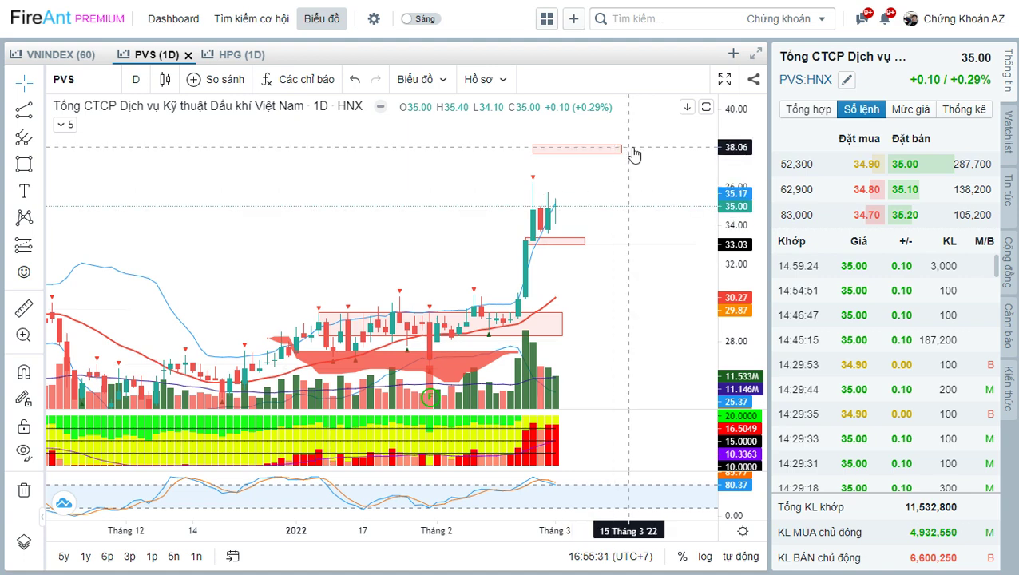
pyautogui.moveTo(619, 187); pyautogui.dragTo(649, 174)
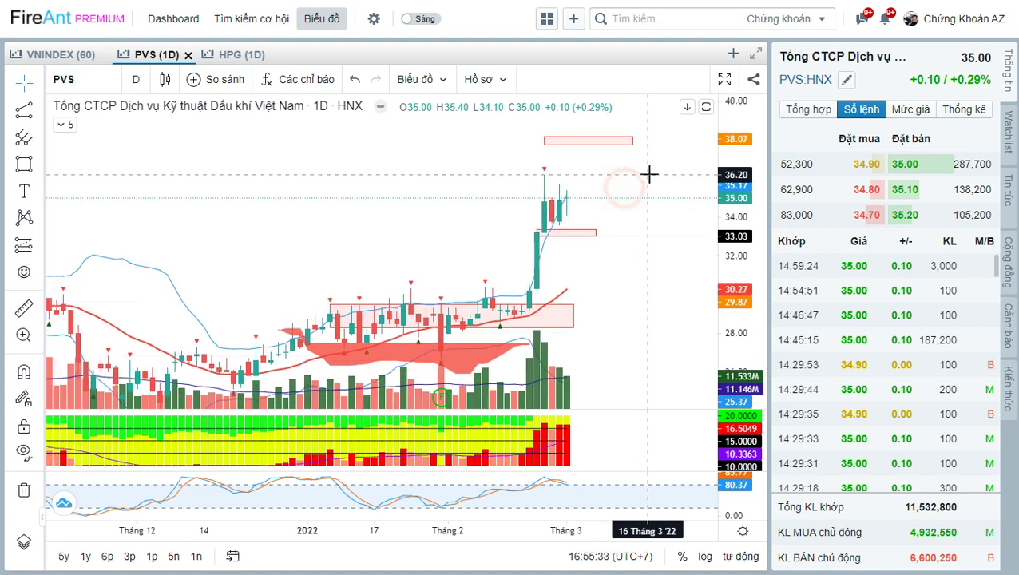
# Load the PVC daily chart and examine its latest candles above the support zone near 19.5
pyautogui.write('PVC')
pyautogui.press('Return')
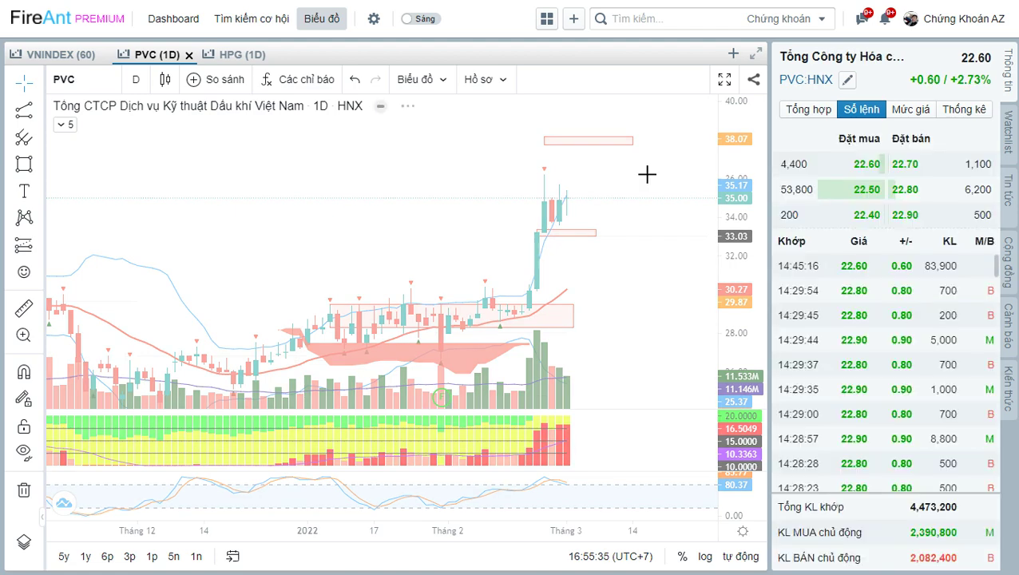
pyautogui.scroll(-3, 668, 211)
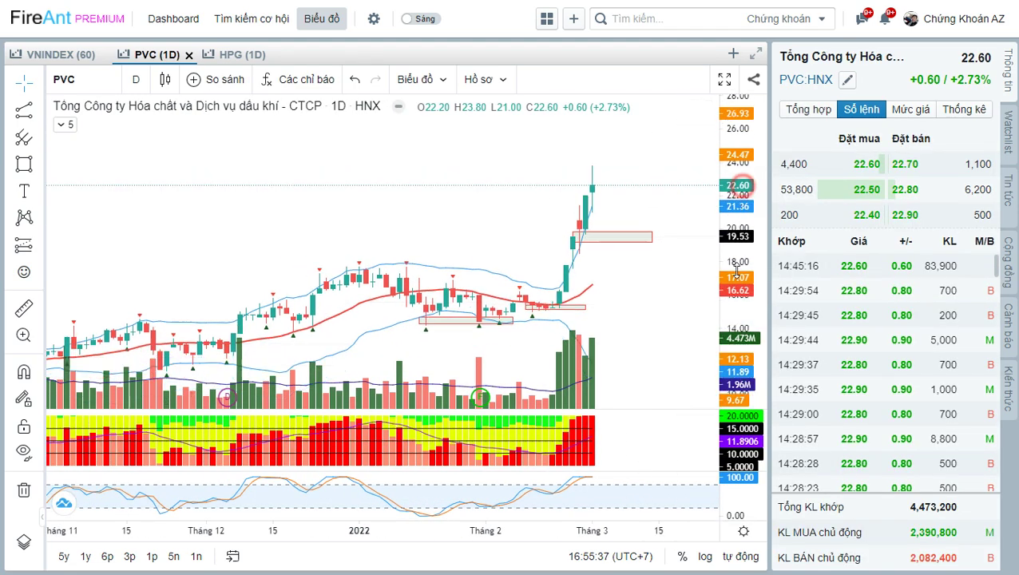
pyautogui.click(614, 235)
pyautogui.moveTo(626, 212); pyautogui.dragTo(619, 229)
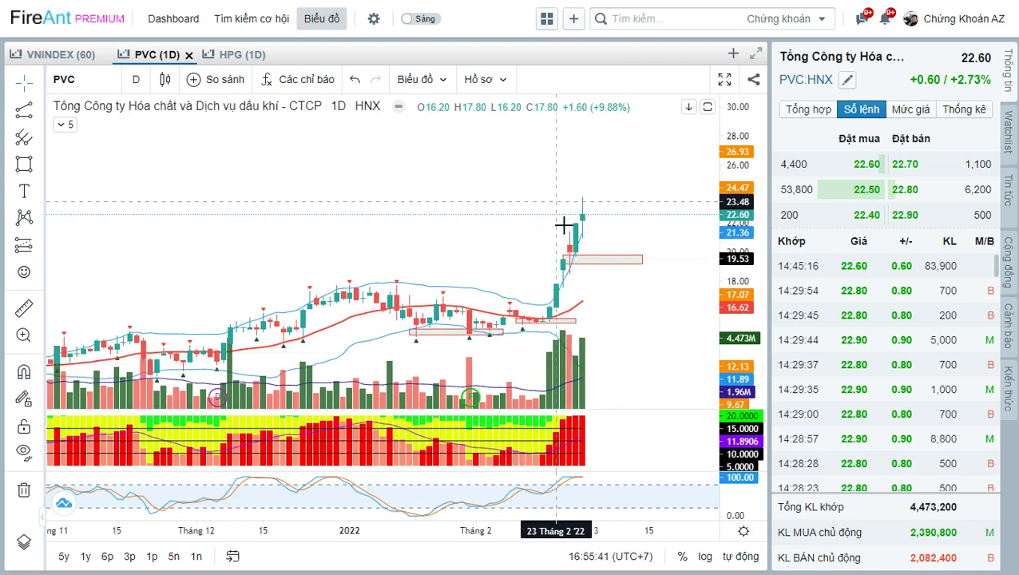
# Mark a resistance zone at about 24.7 to 25.3 on the PVC chart, extending forward from above the latest candle
pyautogui.click(23, 164)
pyautogui.click(585, 183)
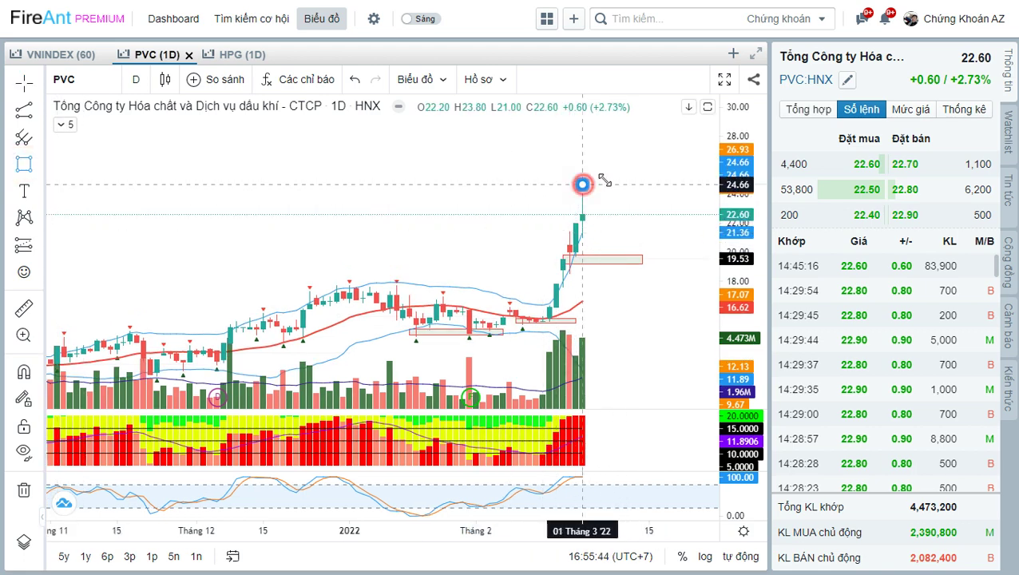
pyautogui.click(669, 172)
pyautogui.moveTo(669, 173); pyautogui.dragTo(675, 175)
pyautogui.moveTo(611, 209); pyautogui.dragTo(607, 200)
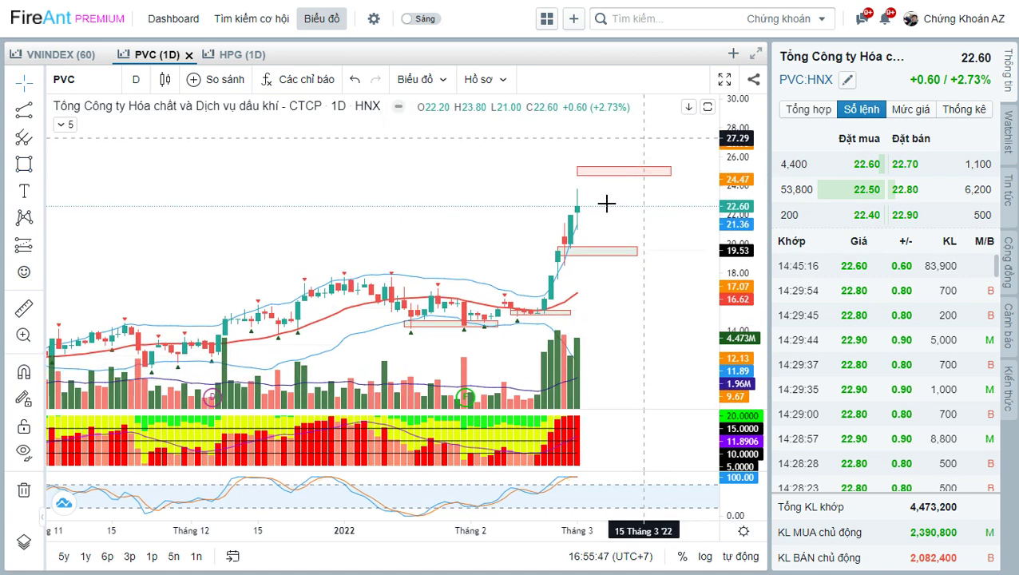
pyautogui.moveTo(622, 282); pyautogui.dragTo(626, 278)
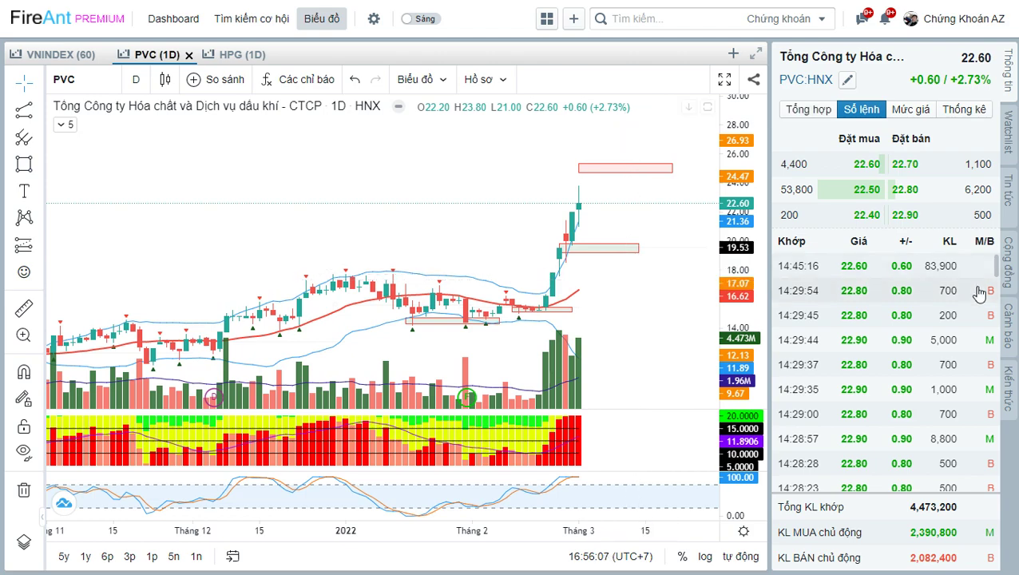
# Switch to the Excel signal workbook and review the stocks in the real-estate group sheet (BĐS)
pyautogui.hotkey('alt', 'Tab')
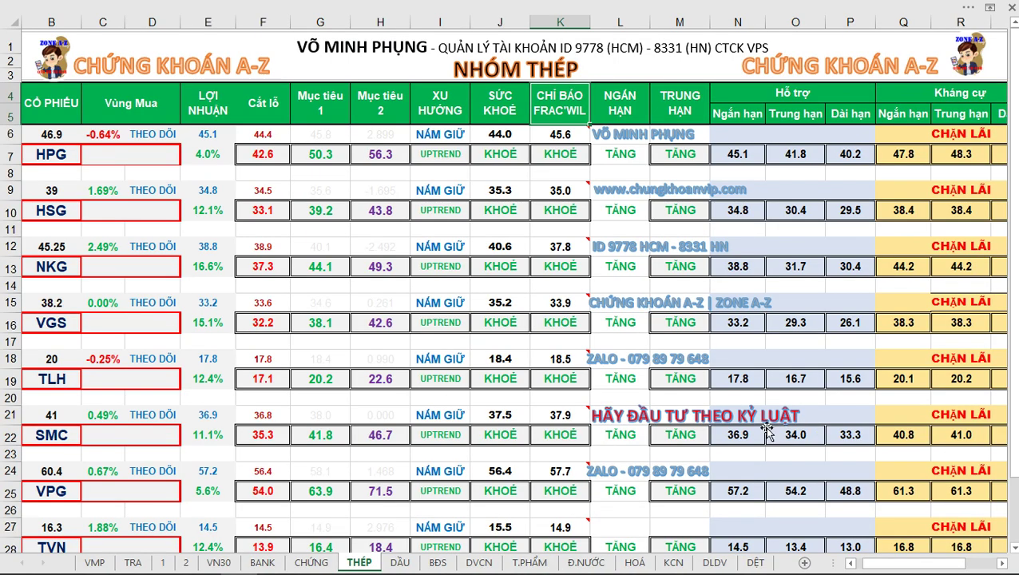
pyautogui.click(436, 562)
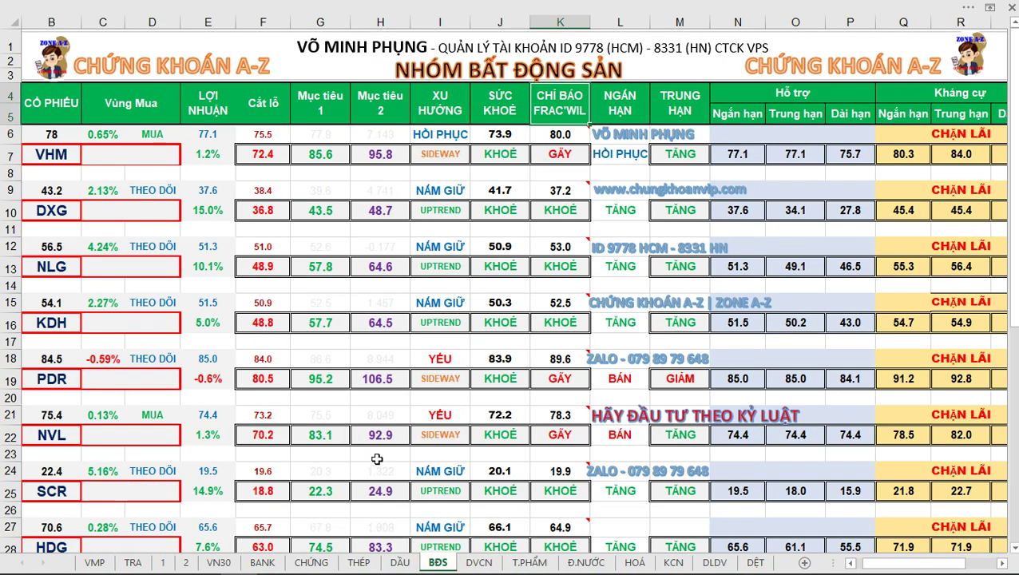
pyautogui.scroll(-2, 376, 459)
pyautogui.scroll(2, 380, 519)
pyautogui.hotkey('alt', 'Tab')
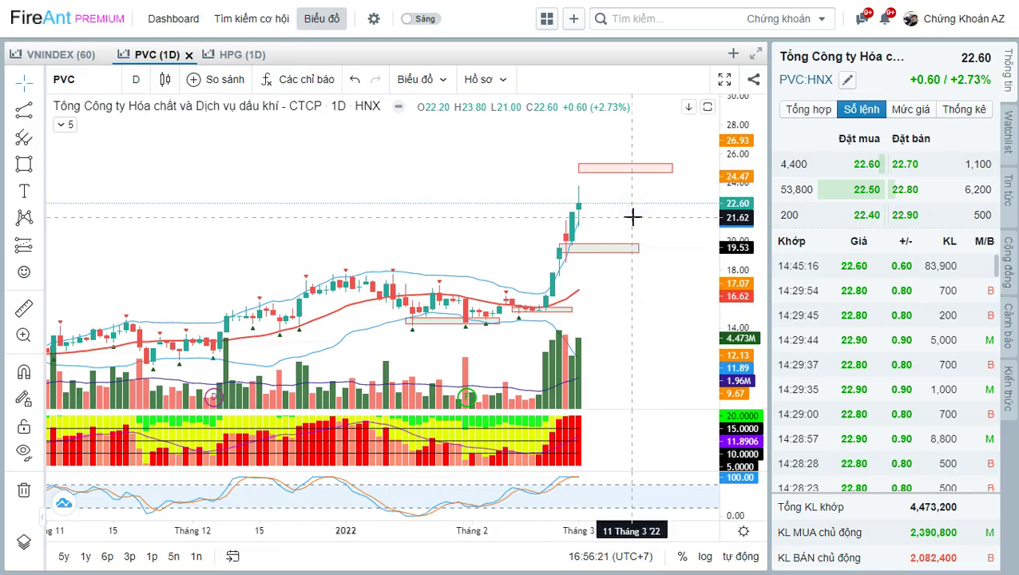
# Load the KDH daily chart in FireAnt and examine its latest candles between the converging dashed trendlines
pyautogui.write('KDH')
pyautogui.press('Return')
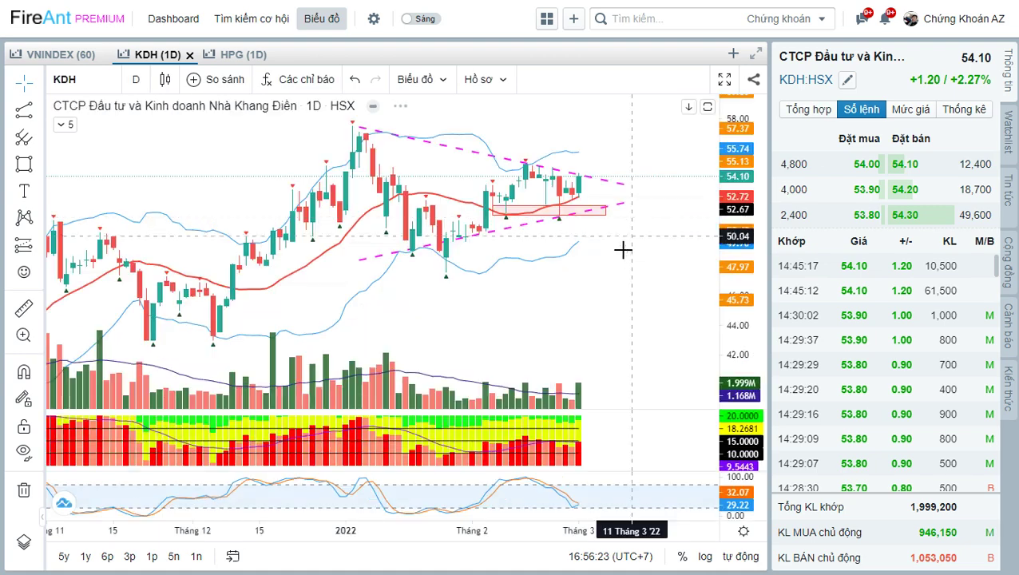
pyautogui.moveTo(619, 264); pyautogui.dragTo(639, 243)
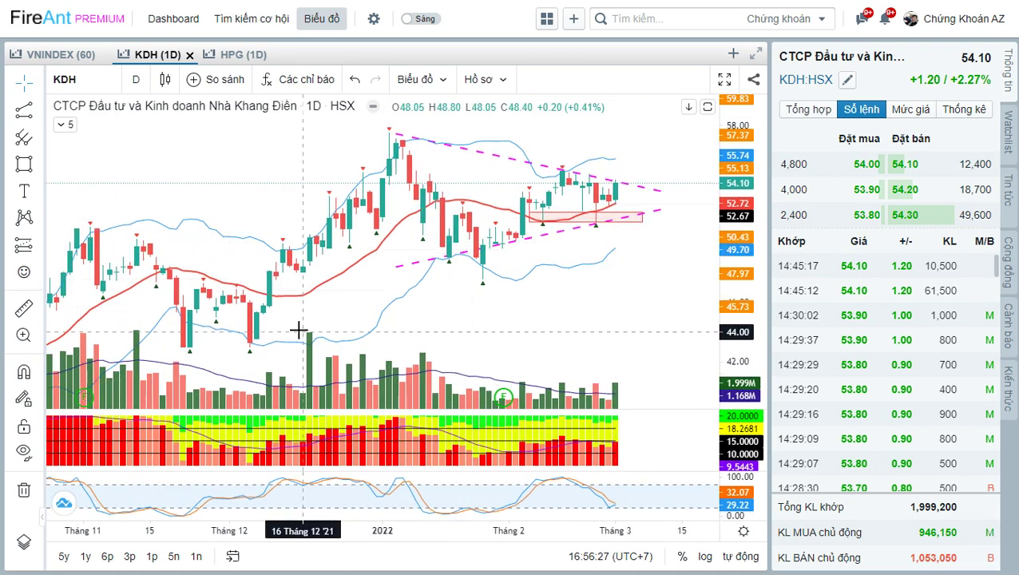
pyautogui.click(567, 224)
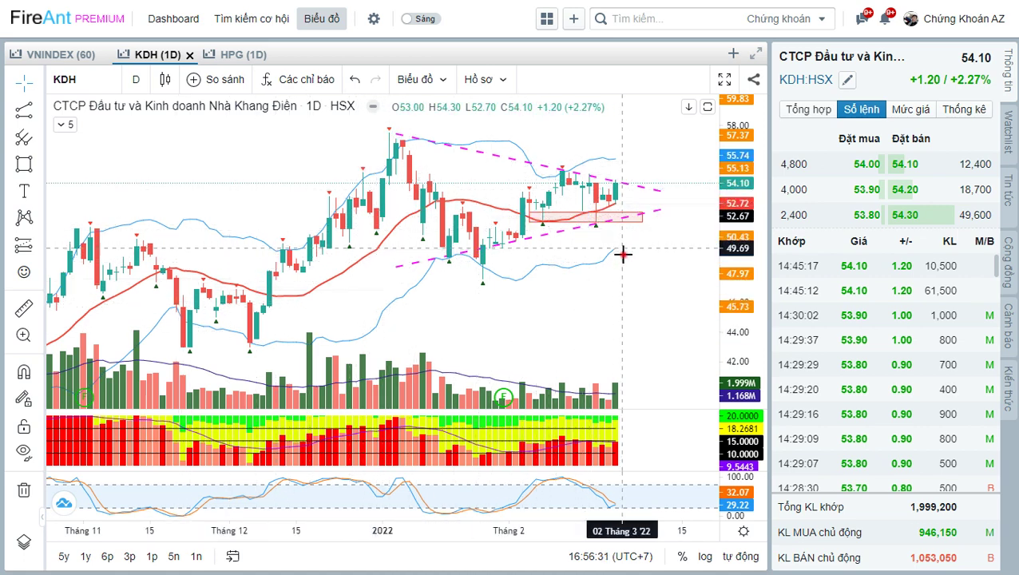
pyautogui.moveTo(619, 255); pyautogui.dragTo(614, 300)
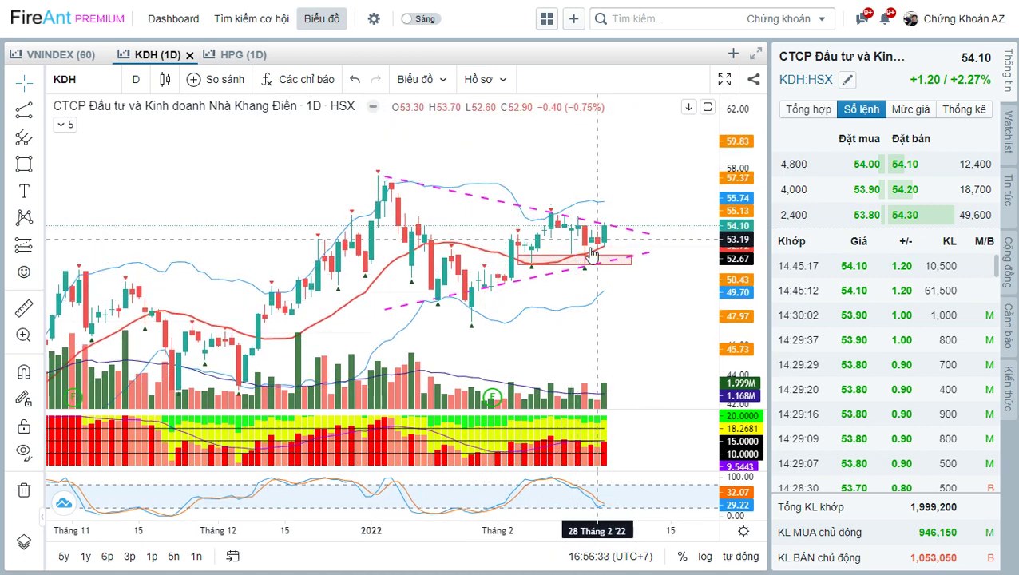
pyautogui.scroll(2, 621, 257)
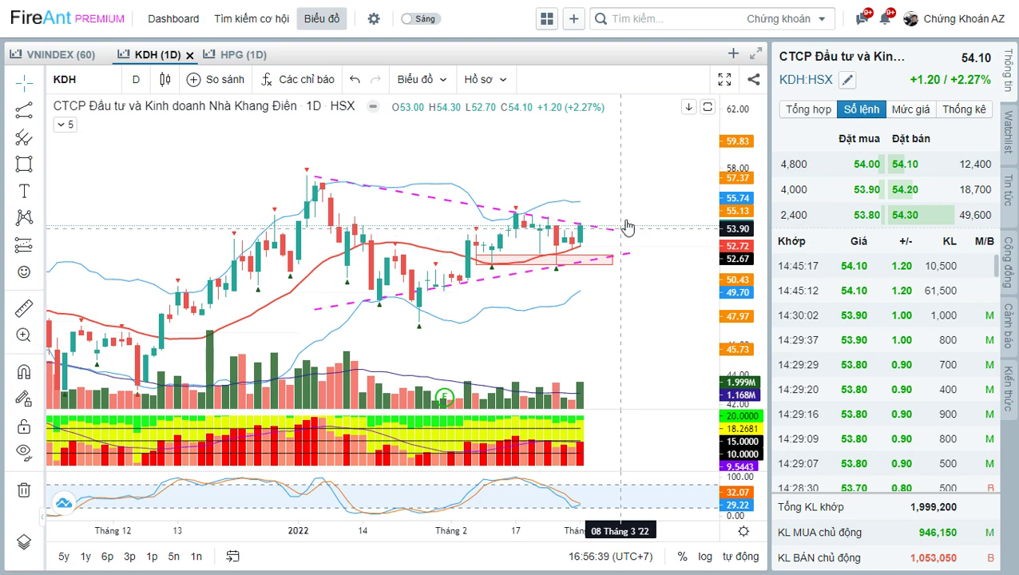
pyautogui.moveTo(625, 199); pyautogui.dragTo(619, 225)
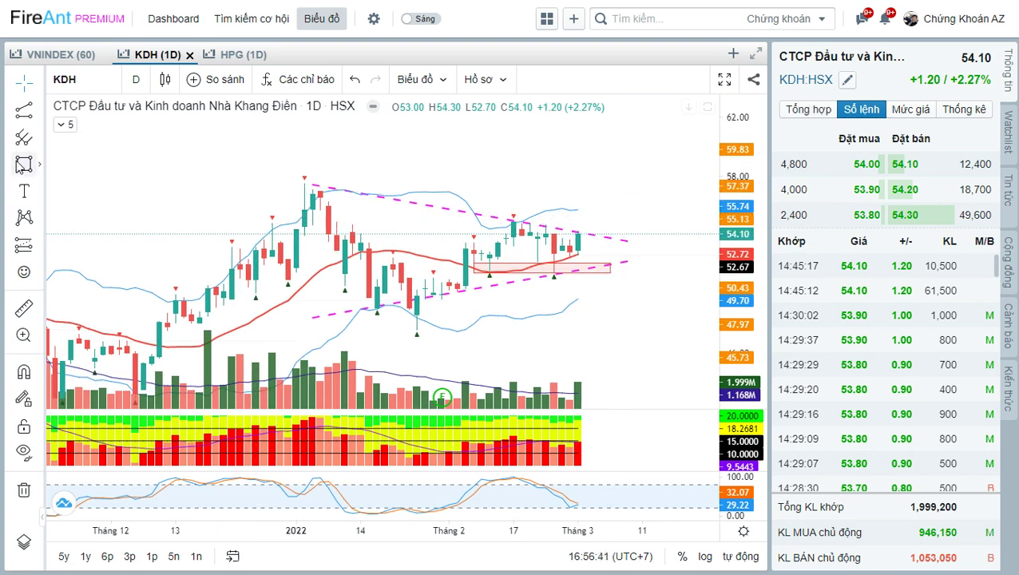
# Mark two KDH resistance zones, a thin one near 55 from the 17 February high and one near 57.5 from the January peak
pyautogui.hotkey('alt', 'shift', 'r')
pyautogui.click(511, 221)
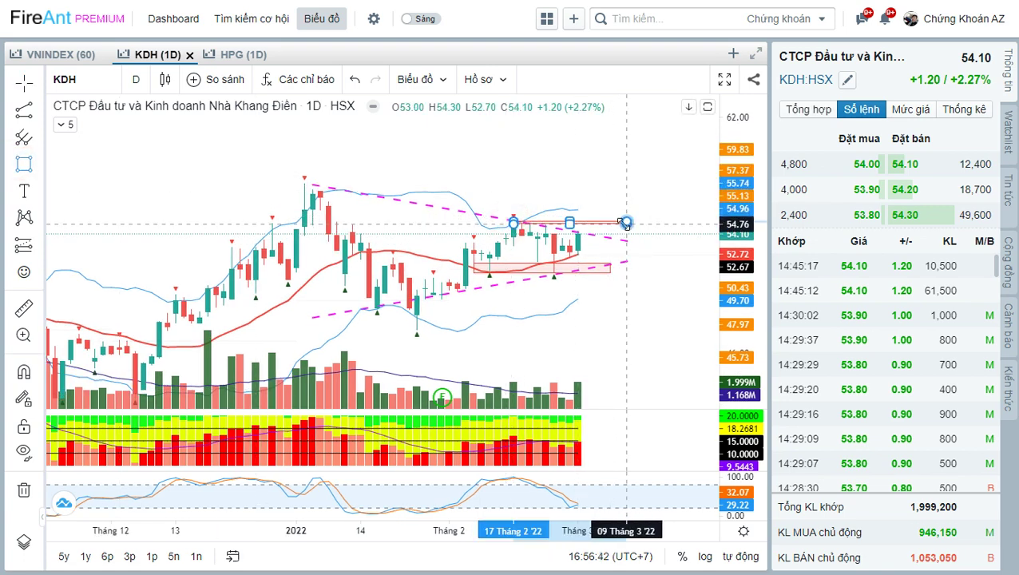
pyautogui.click(627, 219)
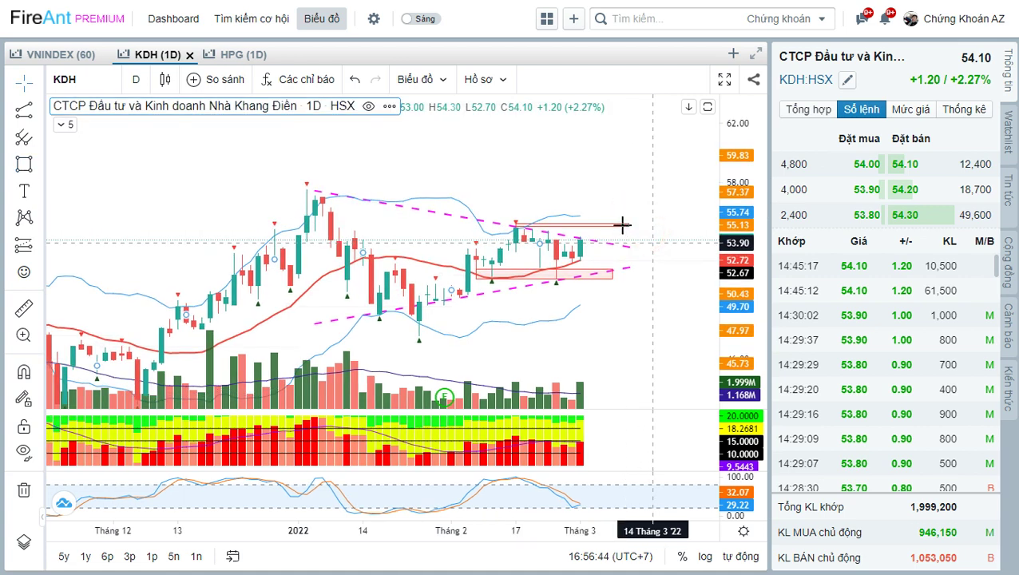
pyautogui.click(24, 163)
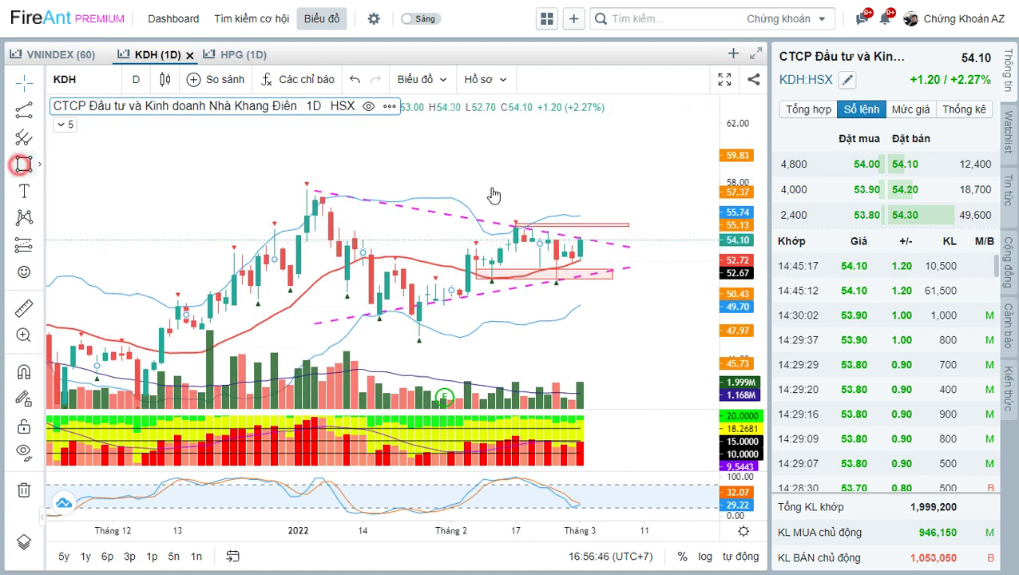
pyautogui.click(314, 185)
pyautogui.click(662, 186)
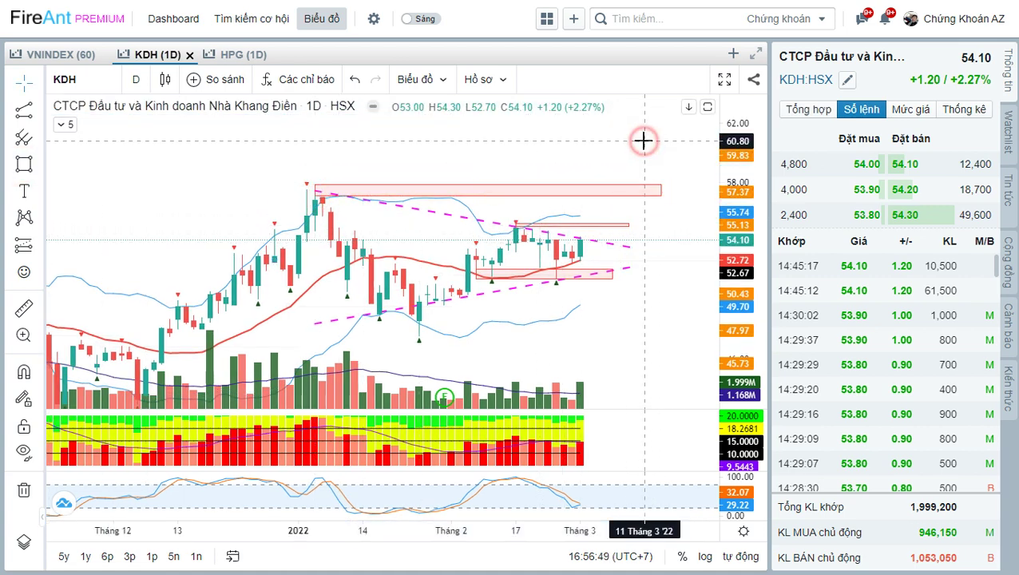
# Load the NLG daily chart and view its price history back to before November
pyautogui.write('NLG')
pyautogui.press('Return')
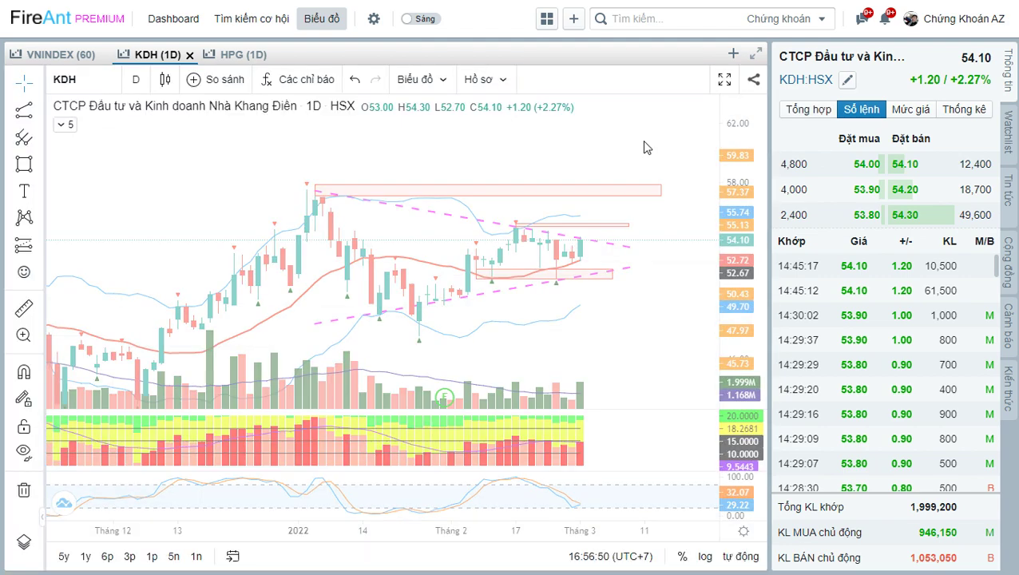
pyautogui.scroll(-3, 645, 292)
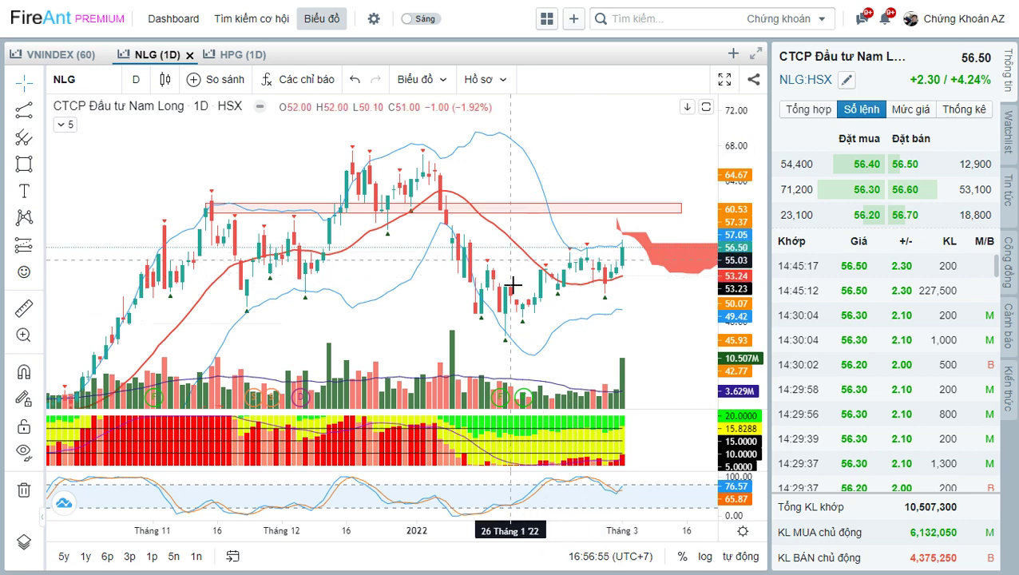
# Mark a support zone at about 52.3 to 54.0 on the NLG chart, with its start stretched back to mid-February
pyautogui.click(15, 164)
pyautogui.click(593, 269)
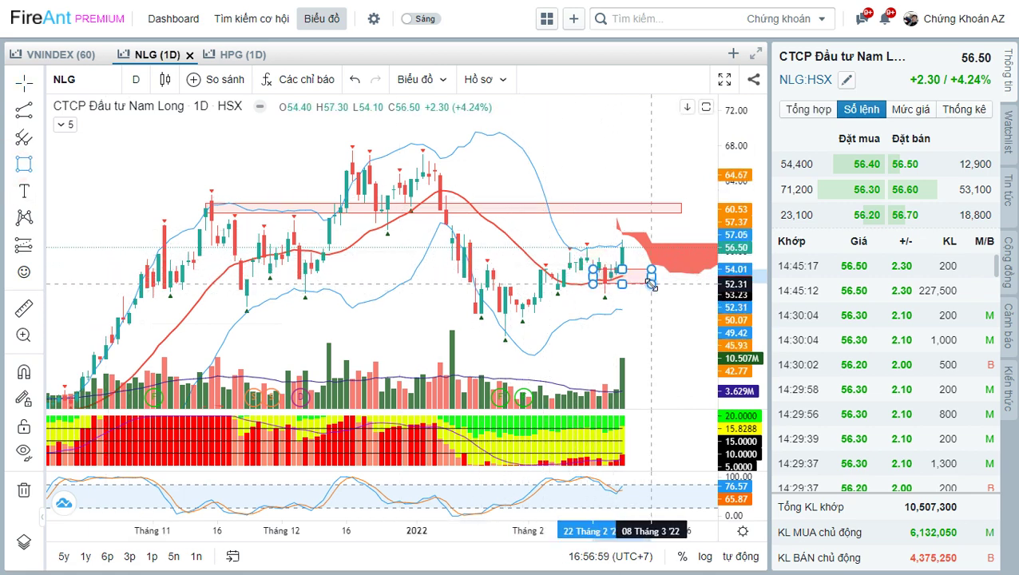
pyautogui.moveTo(593, 276); pyautogui.dragTo(564, 277)
pyautogui.click(631, 309)
pyautogui.keyDown('shift'); pyautogui.click(564, 297); pyautogui.keyUp('shift')
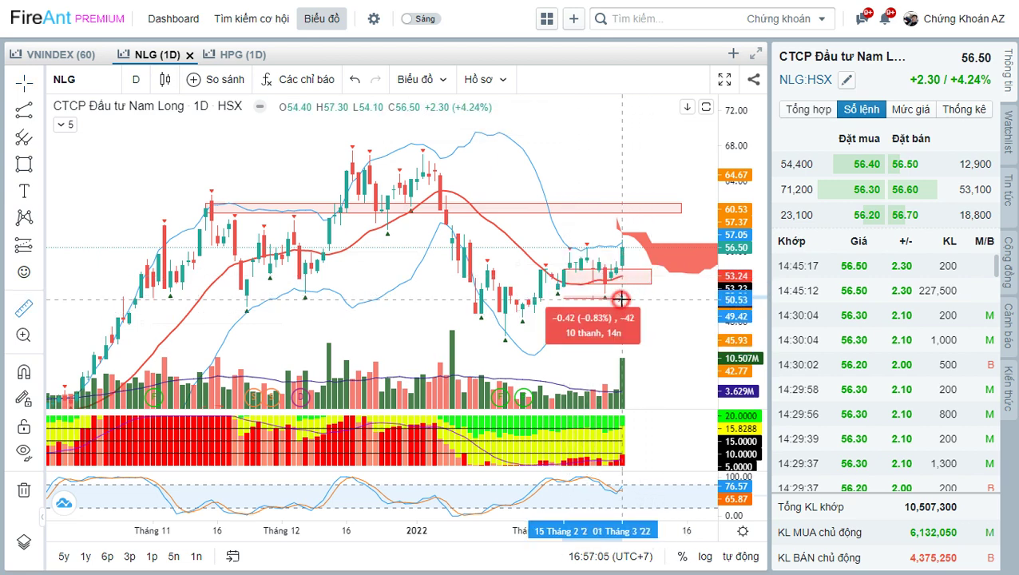
# Examine NLG's latest candles between the new support zone and the long resistance zone near 60.5
pyautogui.moveTo(598, 274); pyautogui.dragTo(584, 271)
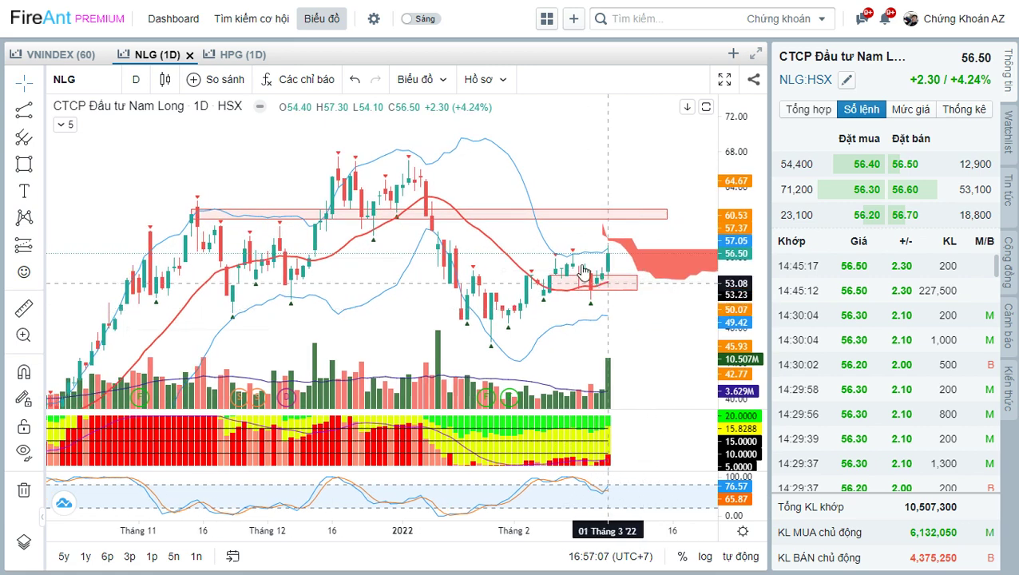
pyautogui.click(624, 213)
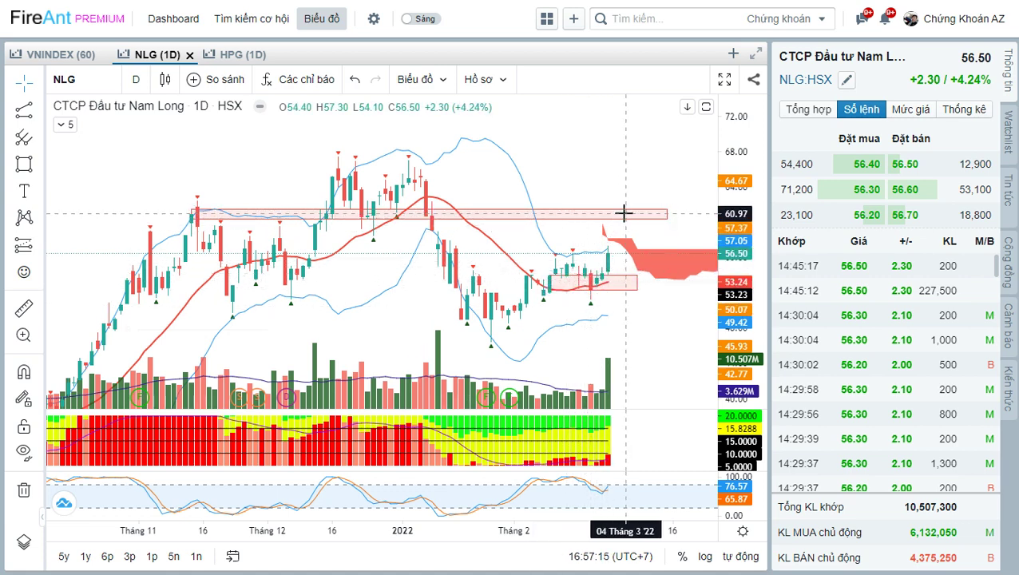
pyautogui.click(652, 155)
pyautogui.moveTo(653, 155); pyautogui.dragTo(647, 128)
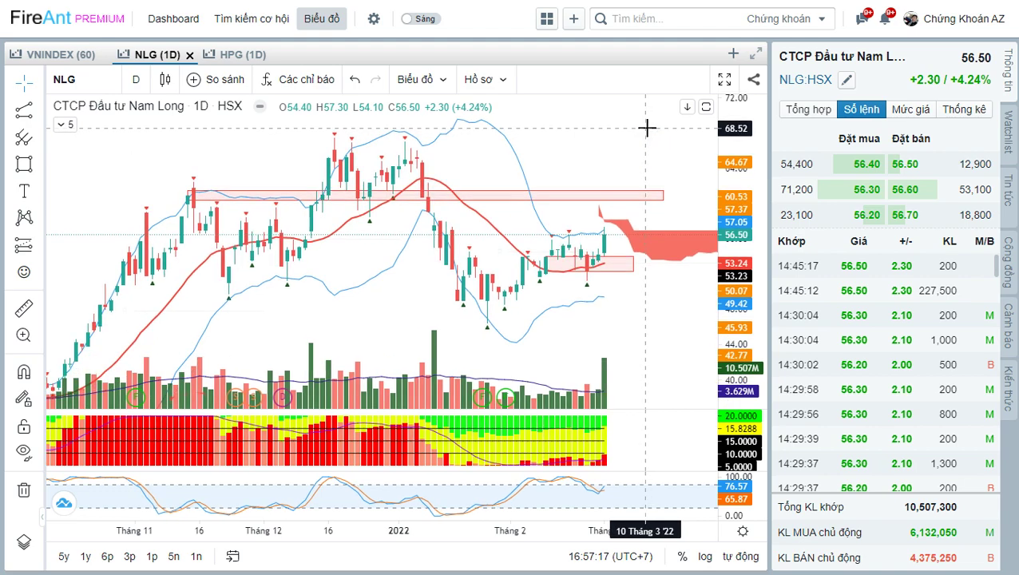
# Load the DXG daily chart and examine its latest candles between the zones around 40 and 47
pyautogui.write('DXG')
pyautogui.press('Return')
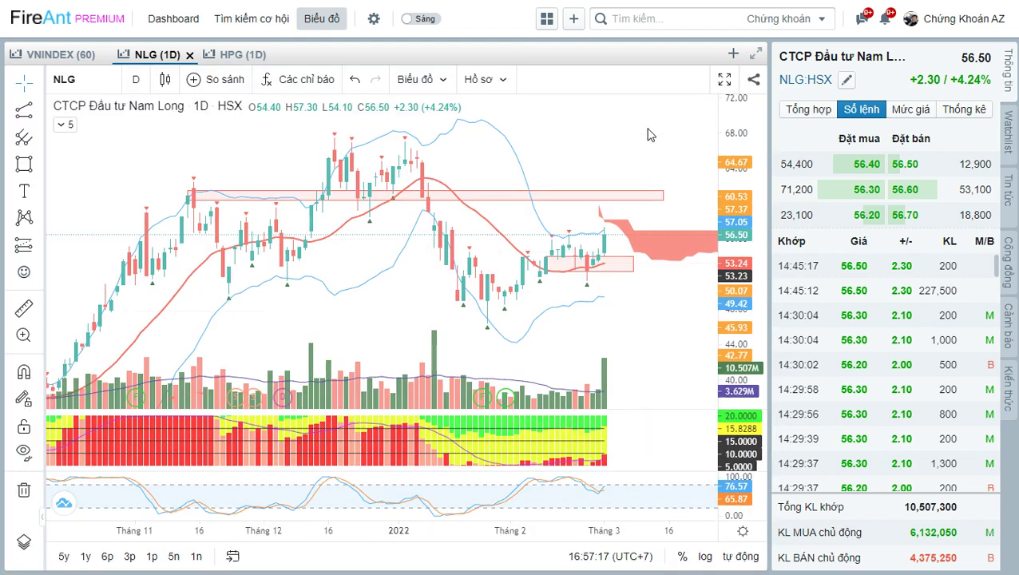
pyautogui.click(597, 205)
pyautogui.moveTo(601, 224); pyautogui.dragTo(601, 277)
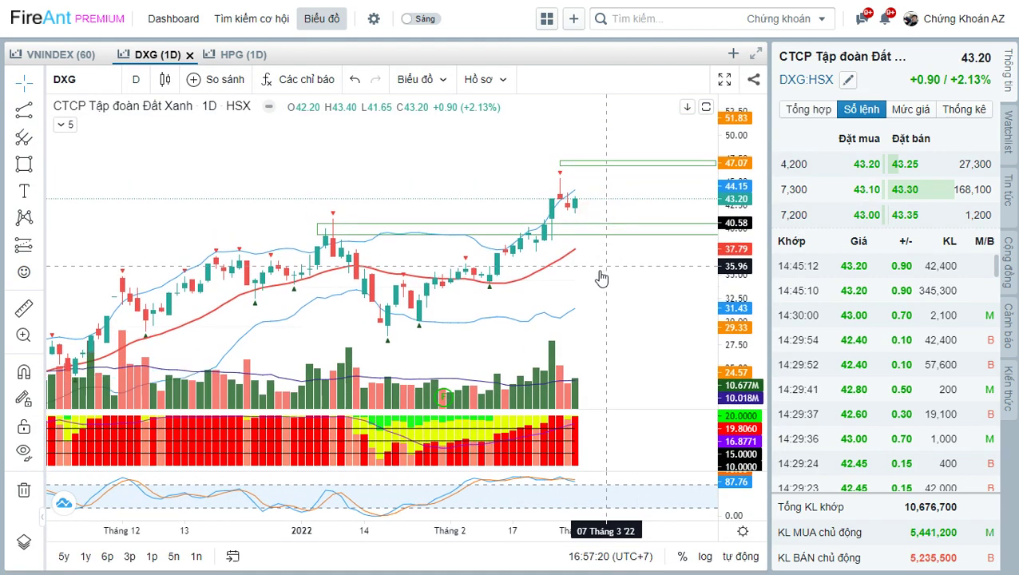
pyautogui.scroll(2, 527, 221)
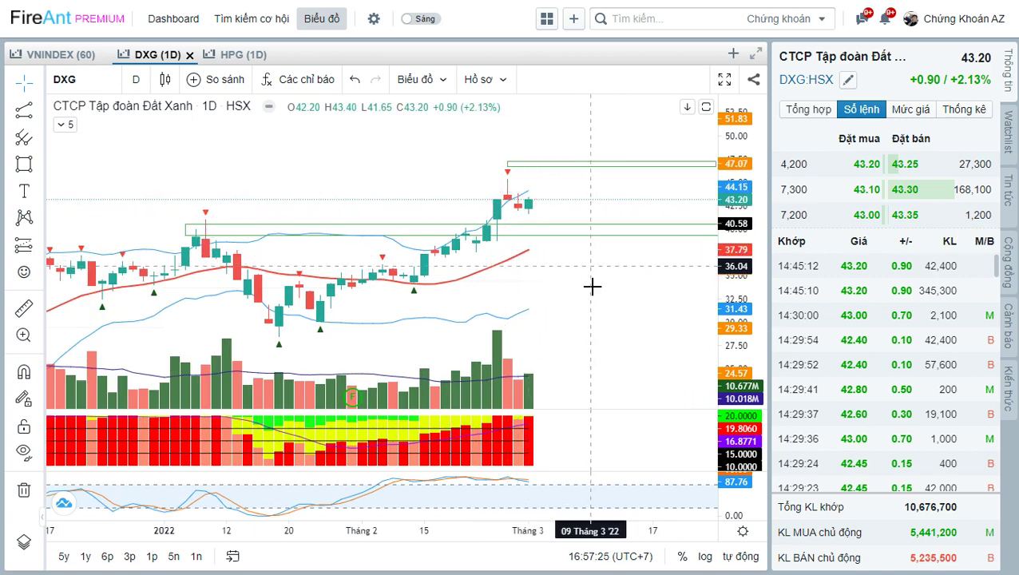
pyautogui.click(519, 213)
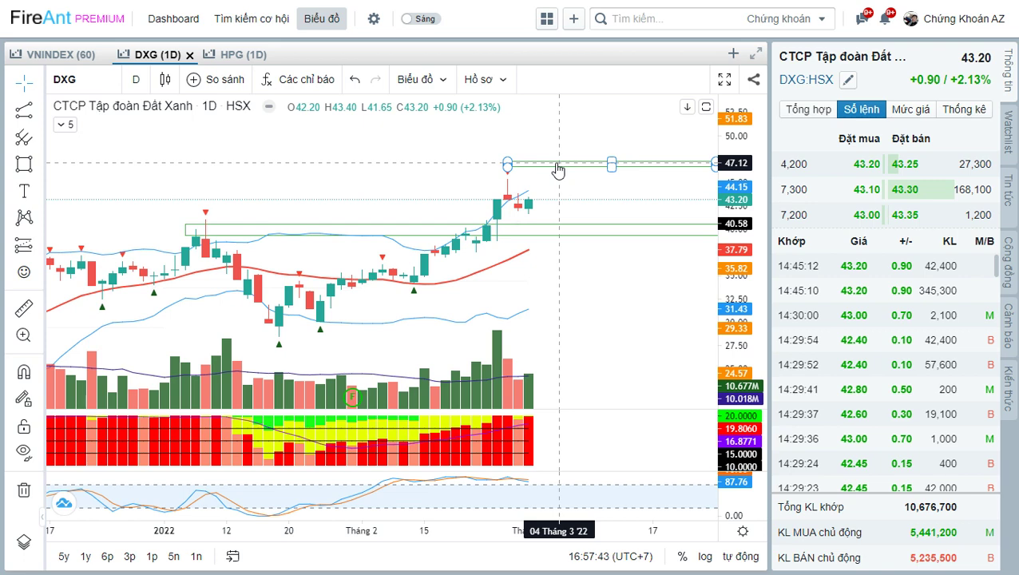
pyautogui.moveTo(564, 187); pyautogui.dragTo(566, 212)
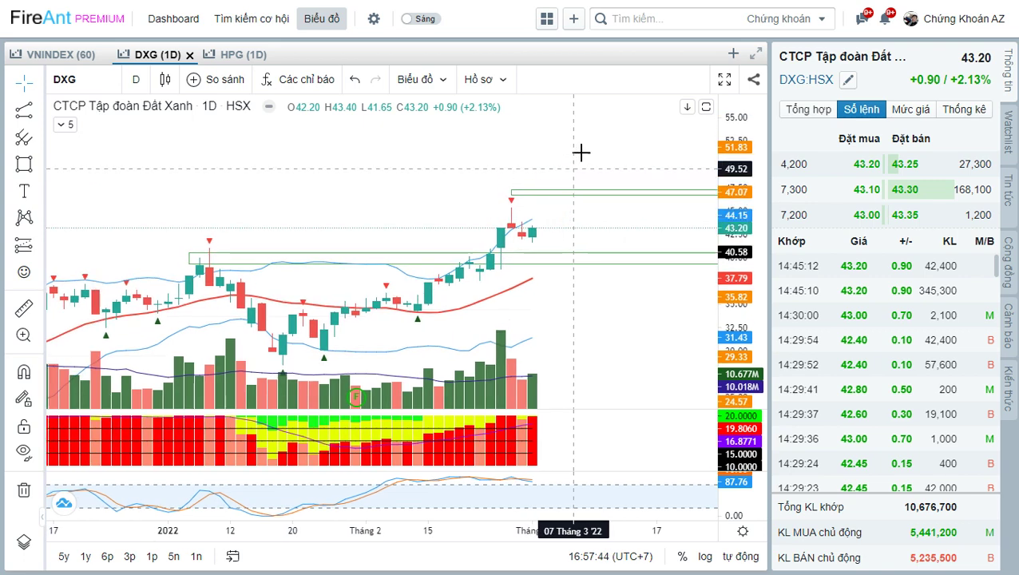
pyautogui.moveTo(583, 155); pyautogui.dragTo(603, 137)
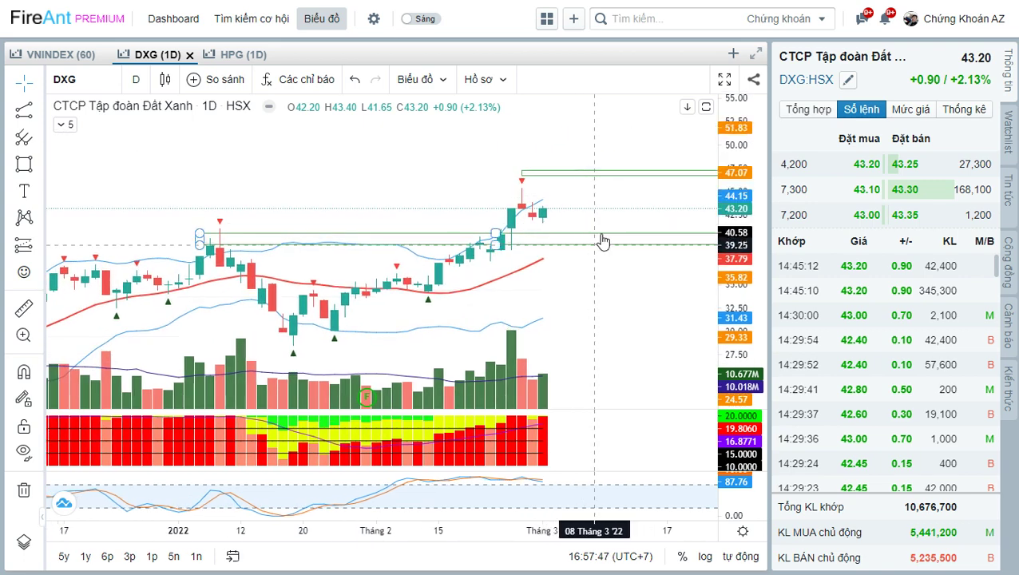
pyautogui.moveTo(603, 280); pyautogui.dragTo(606, 262)
pyautogui.scroll(-2, 606, 263)
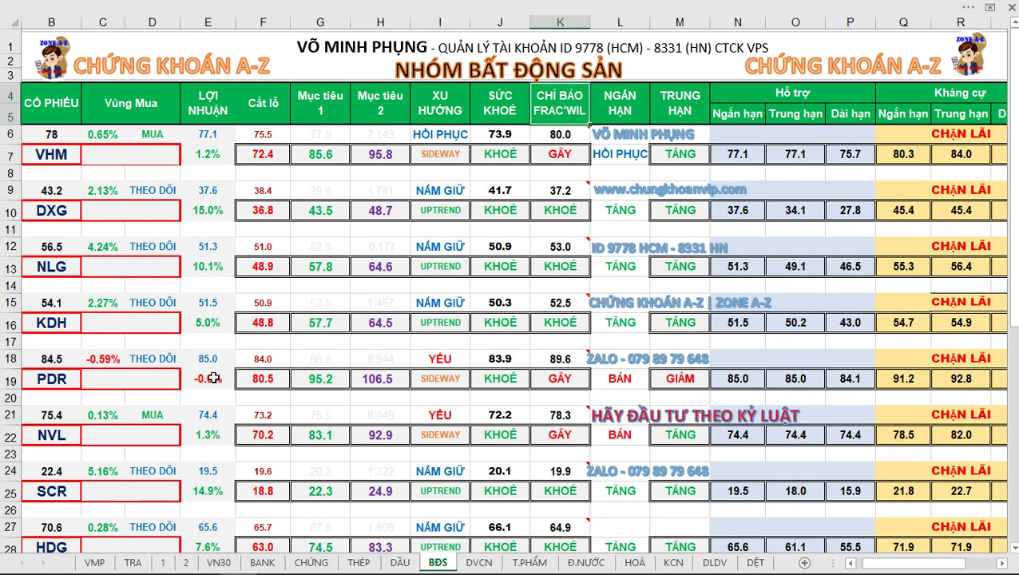
# Check the remaining real-estate stocks in Excel, and load the SCR daily chart in FireAnt to examine its recent candles
pyautogui.scroll(-3, 230, 357)
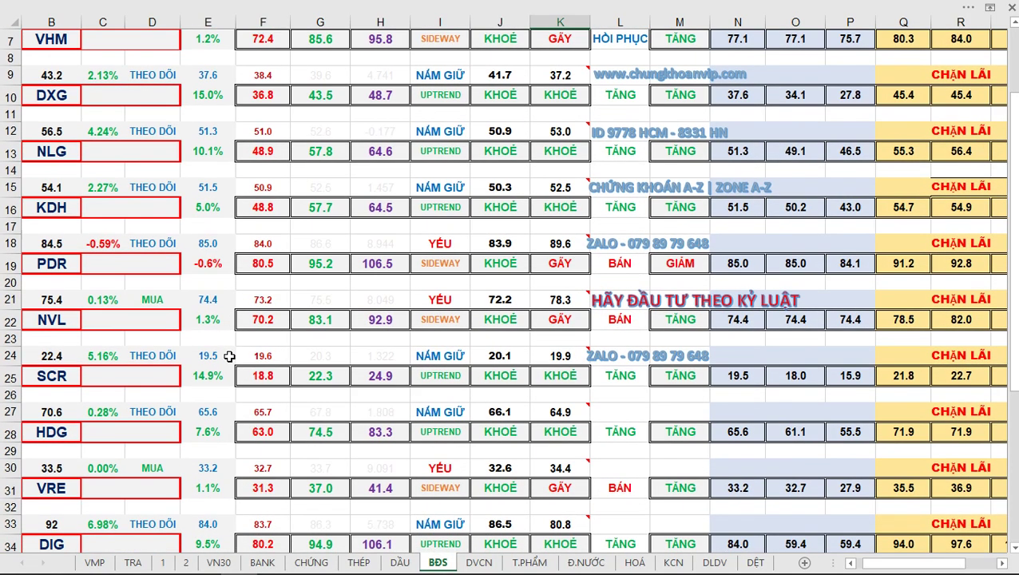
pyautogui.scroll(-2, 229, 356)
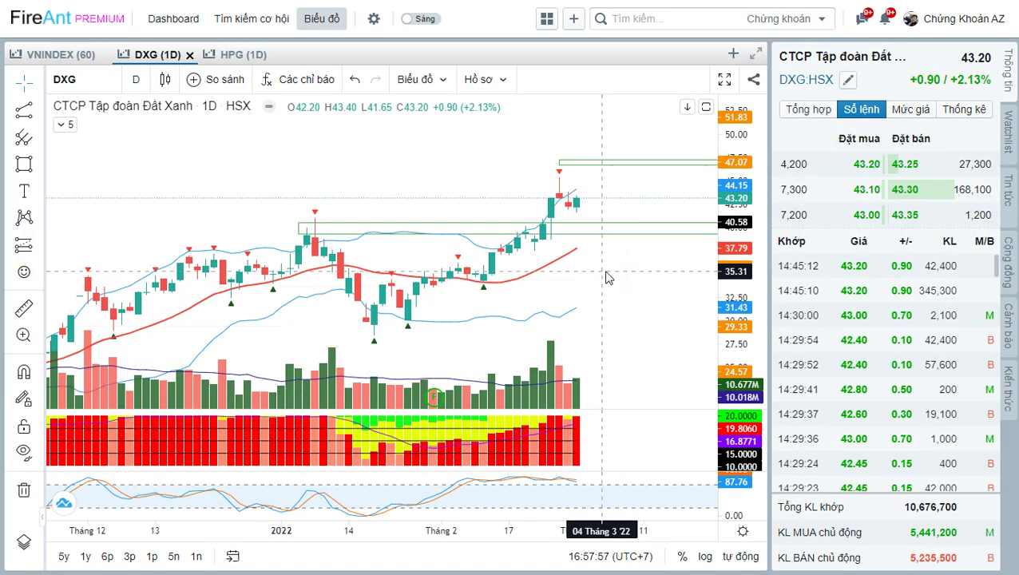
pyautogui.write('SCR')
pyautogui.press('Return')
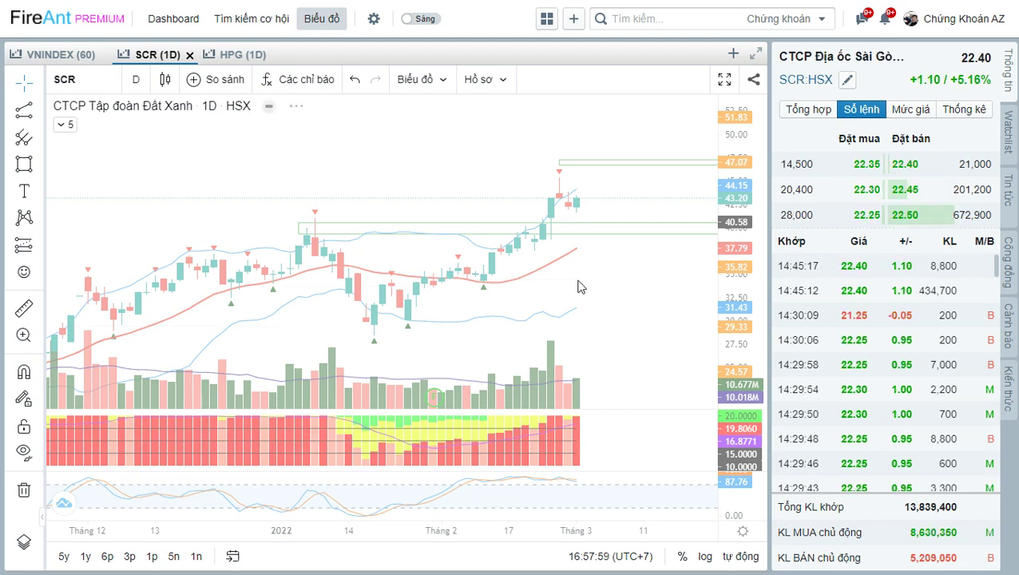
pyautogui.scroll(-2, 605, 294)
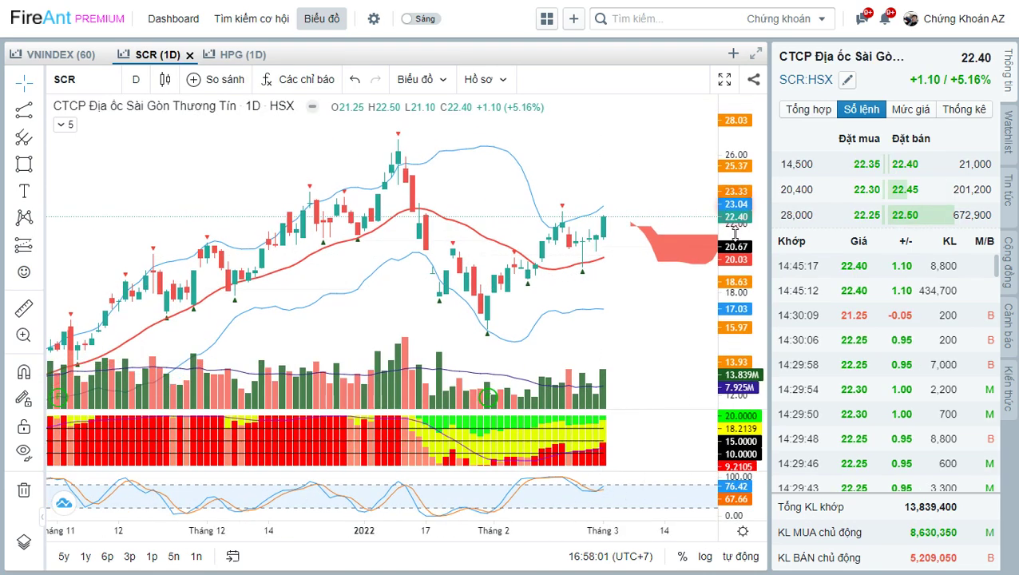
pyautogui.click(600, 293)
pyautogui.moveTo(590, 306); pyautogui.dragTo(571, 305)
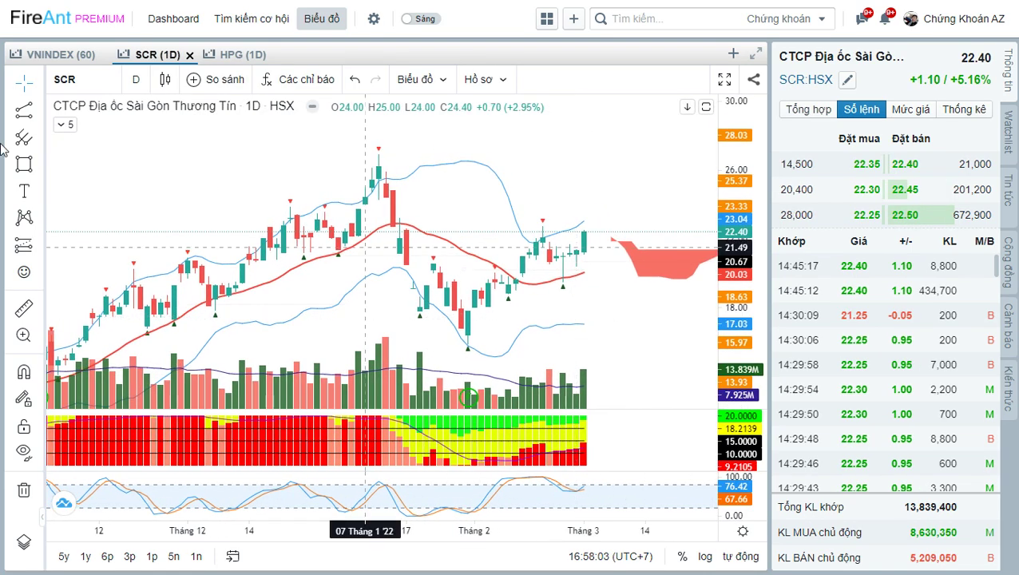
# Mark a resistance zone at about 25.0 to 25.5 on the SCR chart, from 10 January to 15 March 2022
pyautogui.click(24, 163)
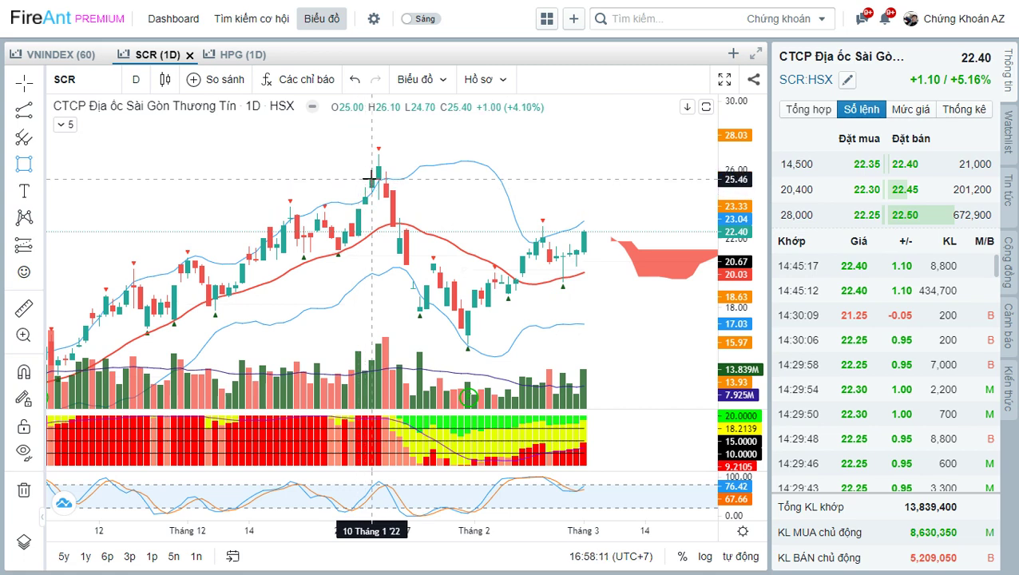
pyautogui.moveTo(372, 179); pyautogui.dragTo(653, 189)
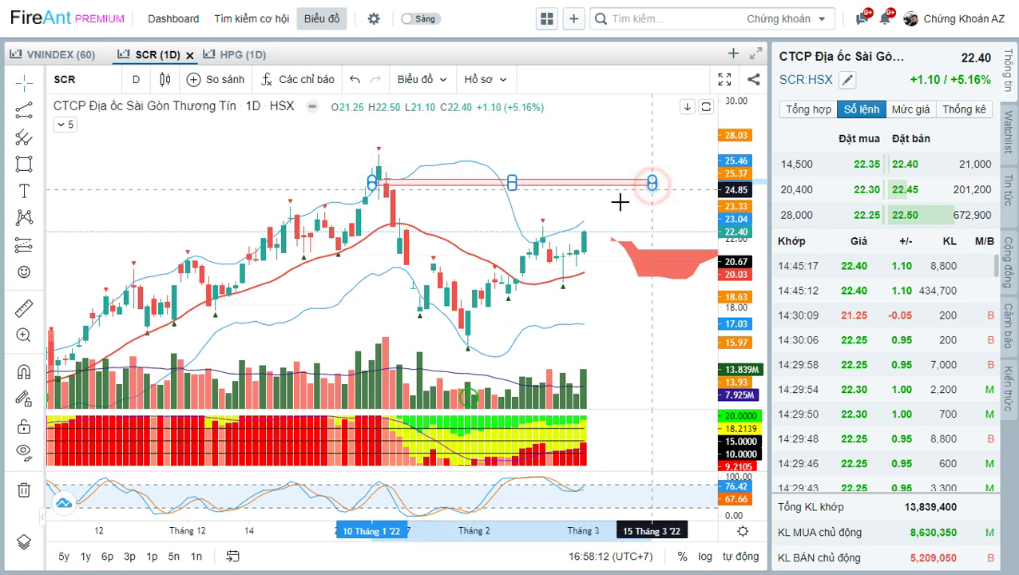
pyautogui.click(644, 217)
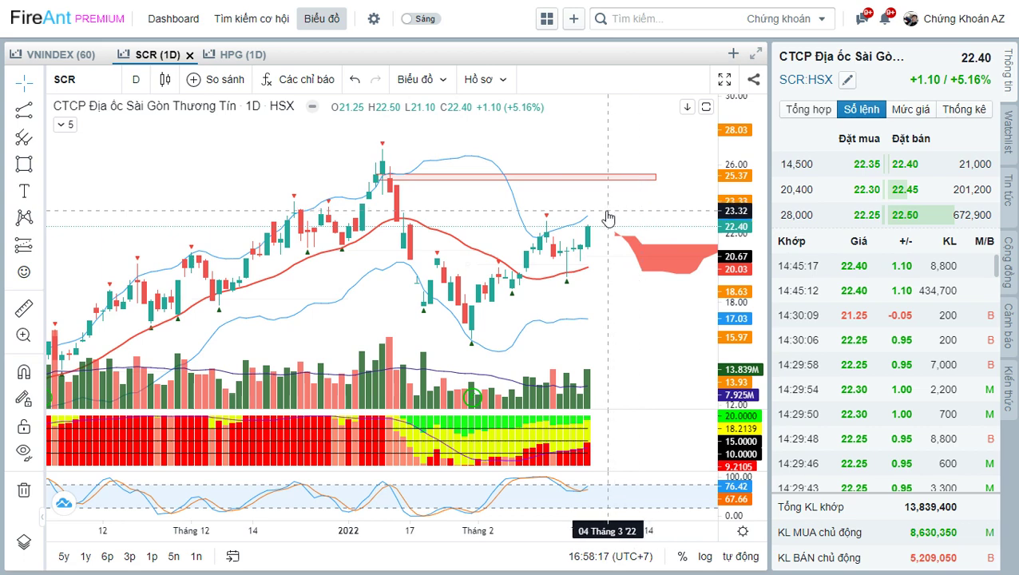
# Load the HDG daily chart and examine its latest candles above the long zone near 67.8
pyautogui.write('HDG')
pyautogui.press('Return')
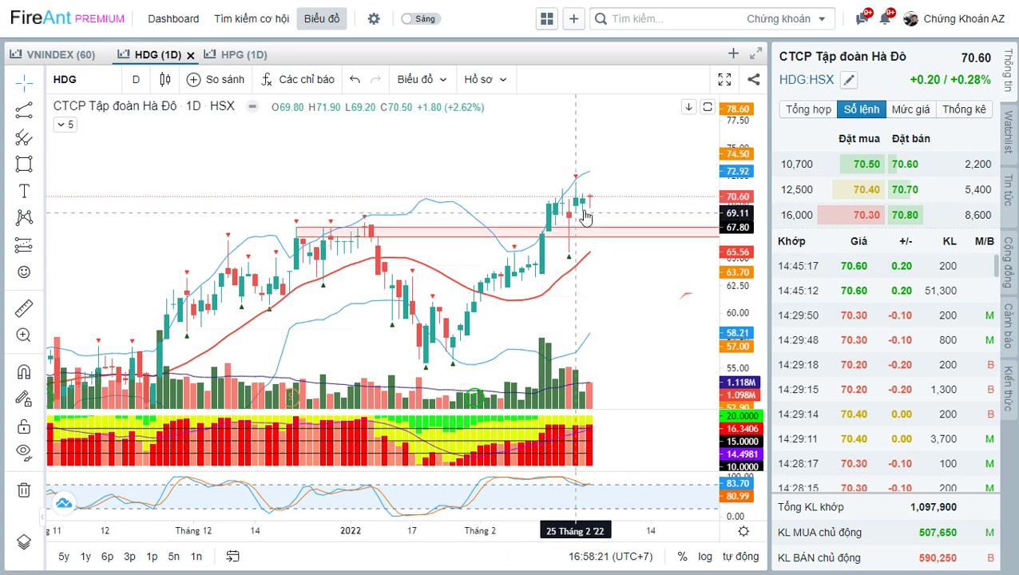
pyautogui.scroll(2, 587, 220)
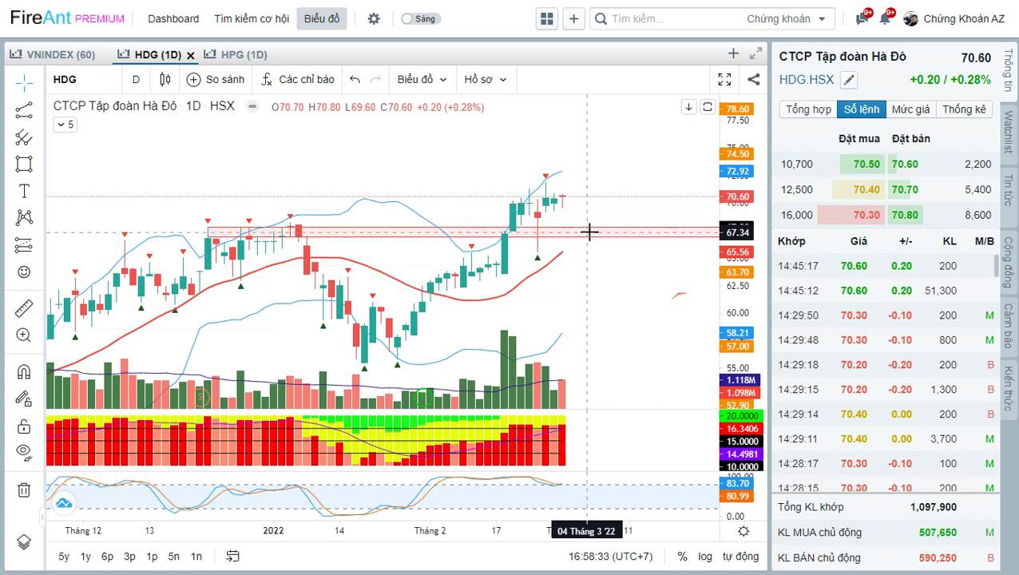
pyautogui.click(590, 232)
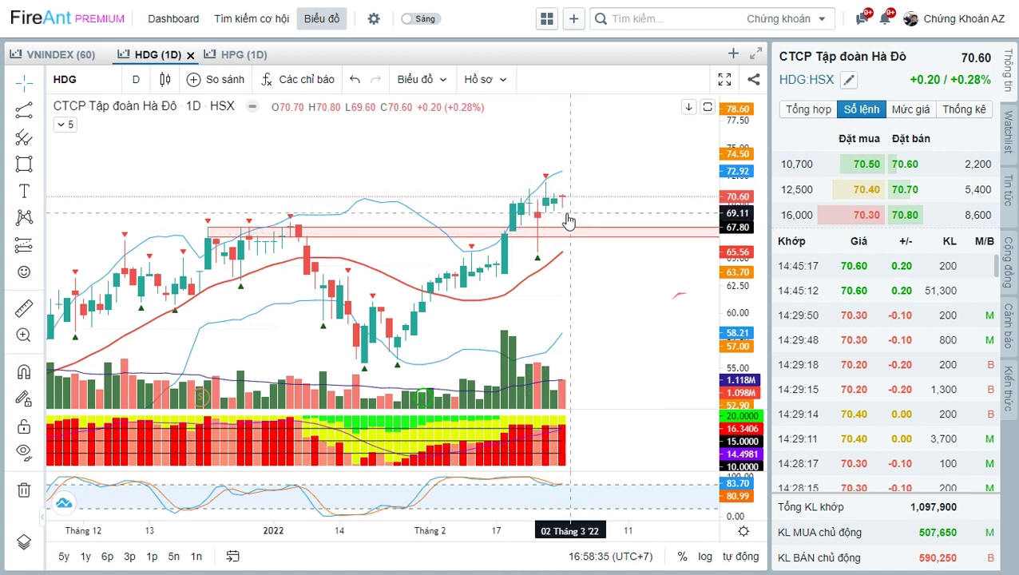
pyautogui.moveTo(586, 217)
pyautogui.mouseDown()
pyautogui.moveTo(559, 209)
pyautogui.moveTo(579, 224)
pyautogui.moveTo(572, 233)
pyautogui.mouseUp()
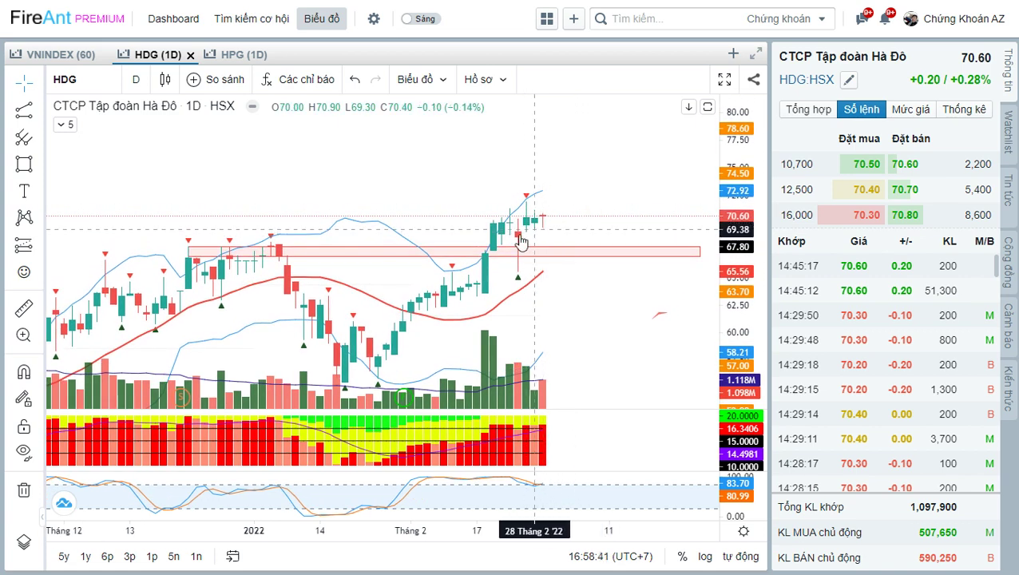
pyautogui.moveTo(402, 241); pyautogui.dragTo(519, 274)
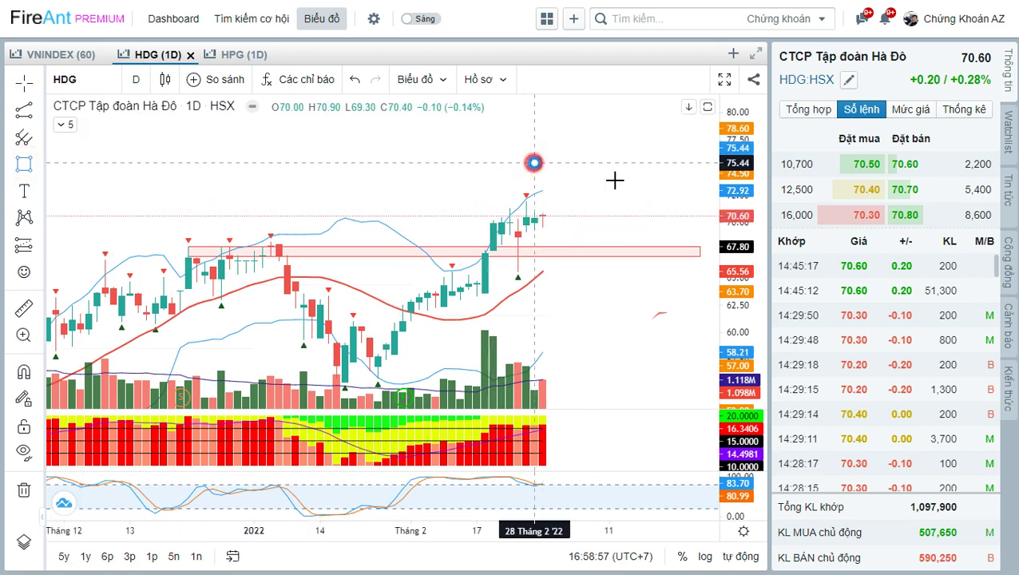
# Mark a zone at about 74.5 to 75.4 above the latest HDG candles, from 28 February to mid-March 2022
pyautogui.click(533, 163)
pyautogui.click(667, 177)
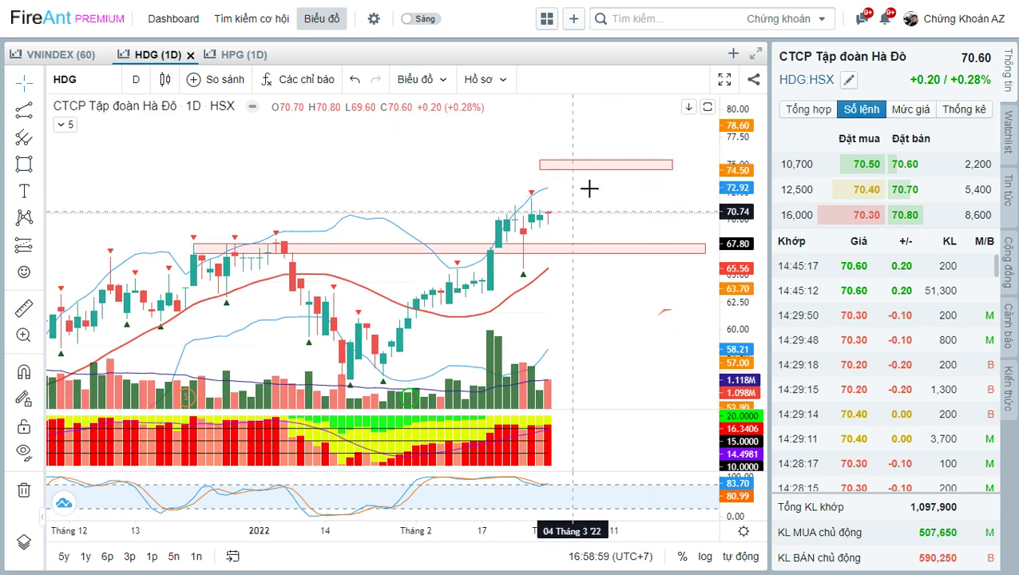
pyautogui.moveTo(611, 190); pyautogui.dragTo(643, 186)
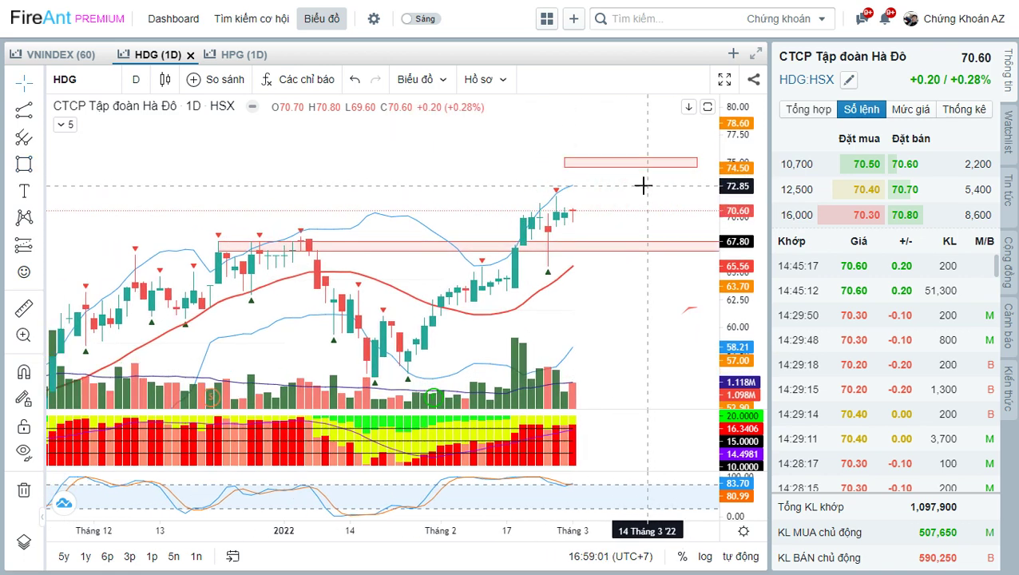
# Load the DIG daily chart and mark a thin resistance zone near 96 to 97, starting at 18 February 2022
pyautogui.write('DIG')
pyautogui.press('Return')
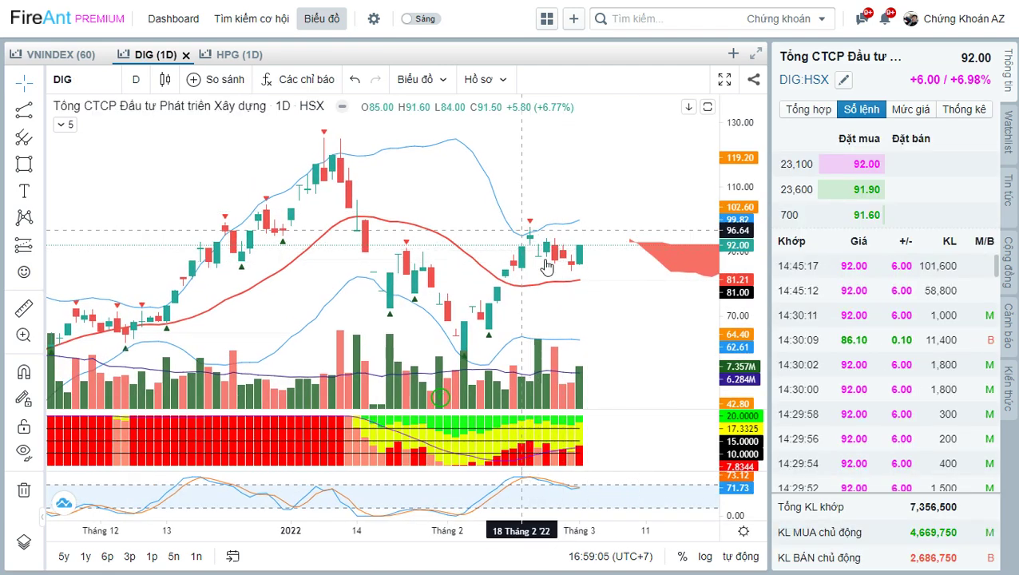
pyautogui.click(23, 163)
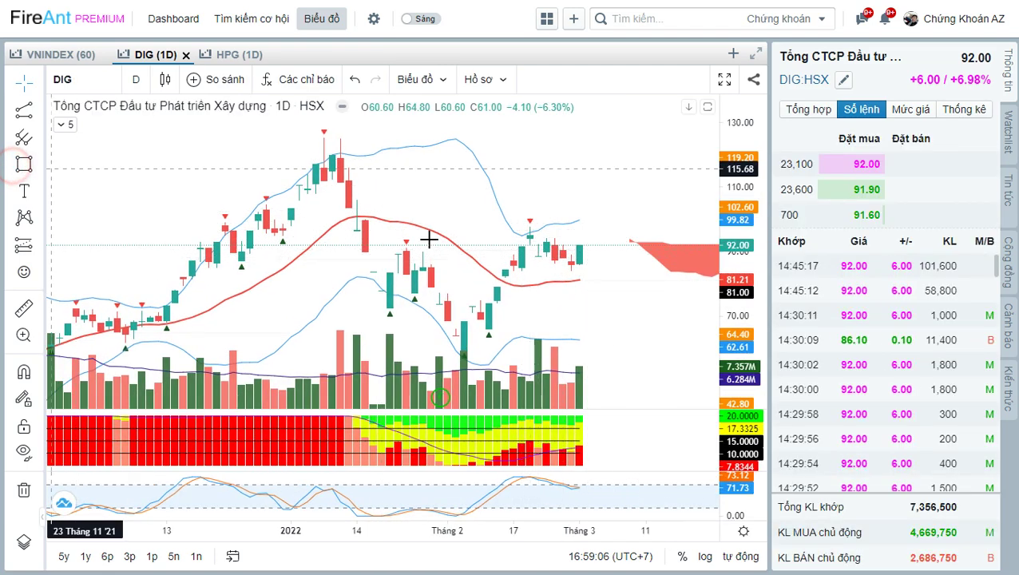
pyautogui.moveTo(521, 230); pyautogui.dragTo(629, 233)
pyautogui.click(609, 298)
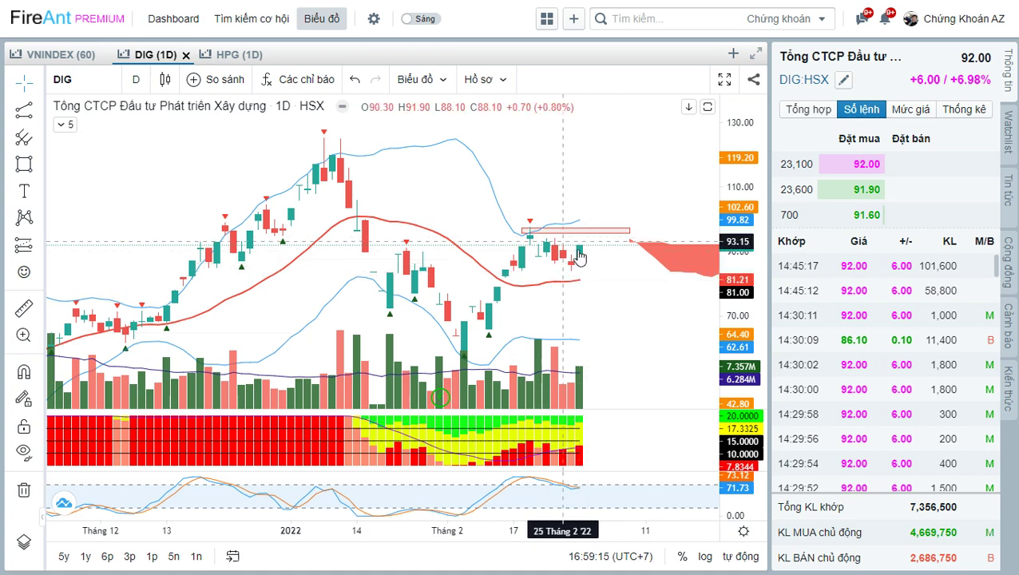
# Load the CEO daily chart and mark a resistance zone at about 77.6 to 81.2, starting at 21 February 2022
pyautogui.write('CEO')
pyautogui.press('Return')
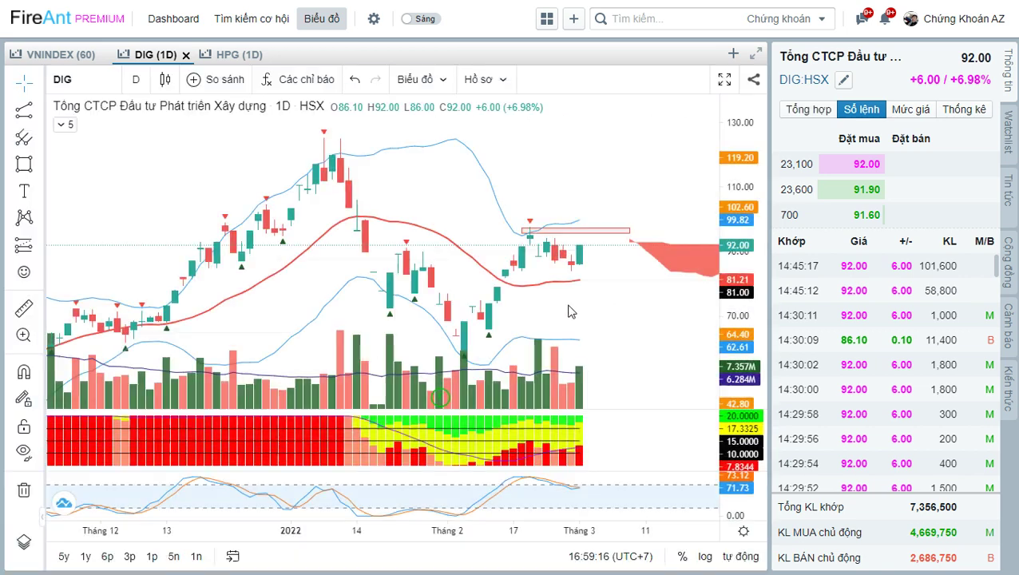
pyautogui.click(608, 262)
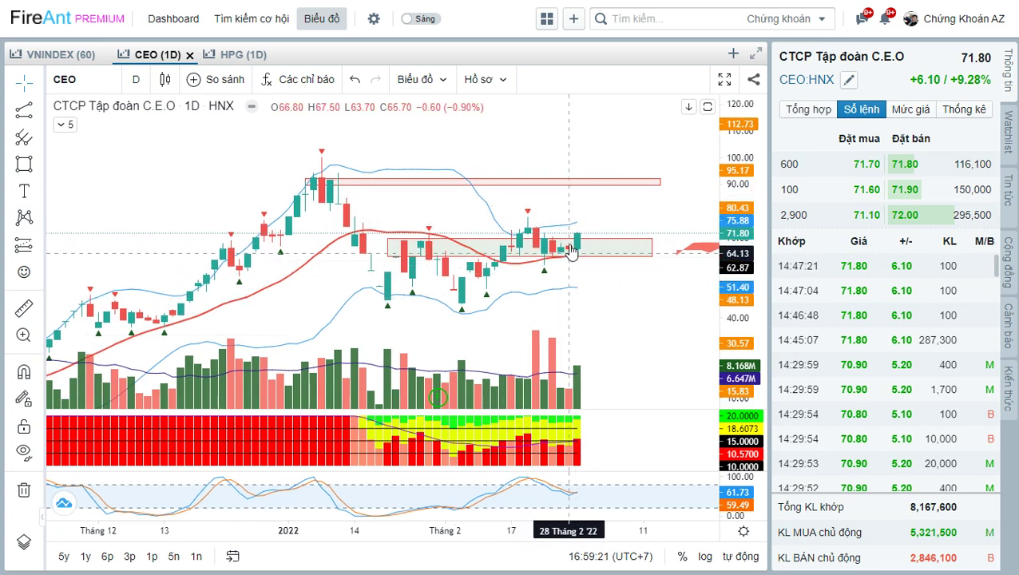
pyautogui.click(24, 164)
pyautogui.moveTo(528, 222); pyautogui.dragTo(619, 212)
pyautogui.click(643, 200)
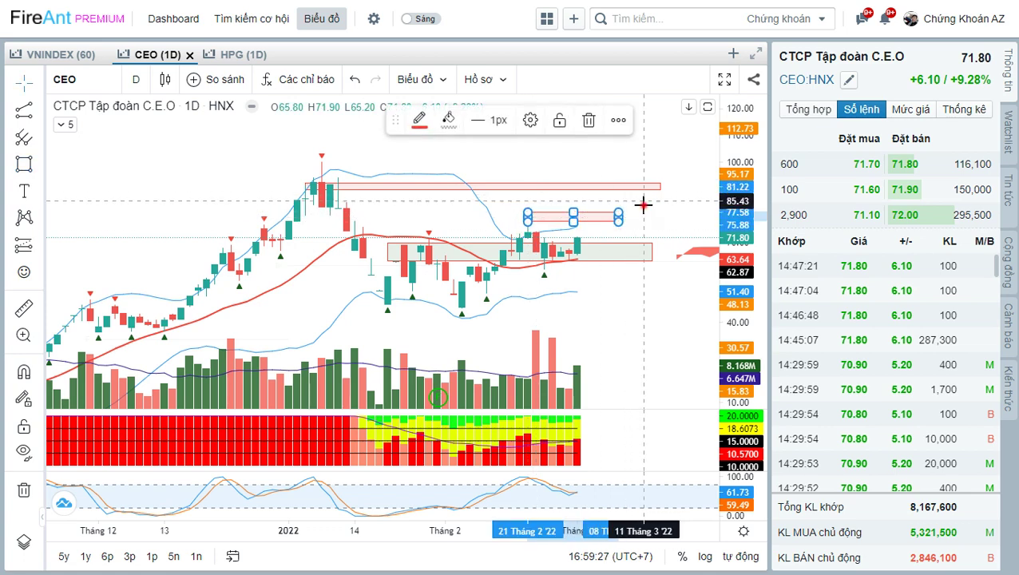
pyautogui.click(650, 210)
pyautogui.scroll(-2, 655, 205)
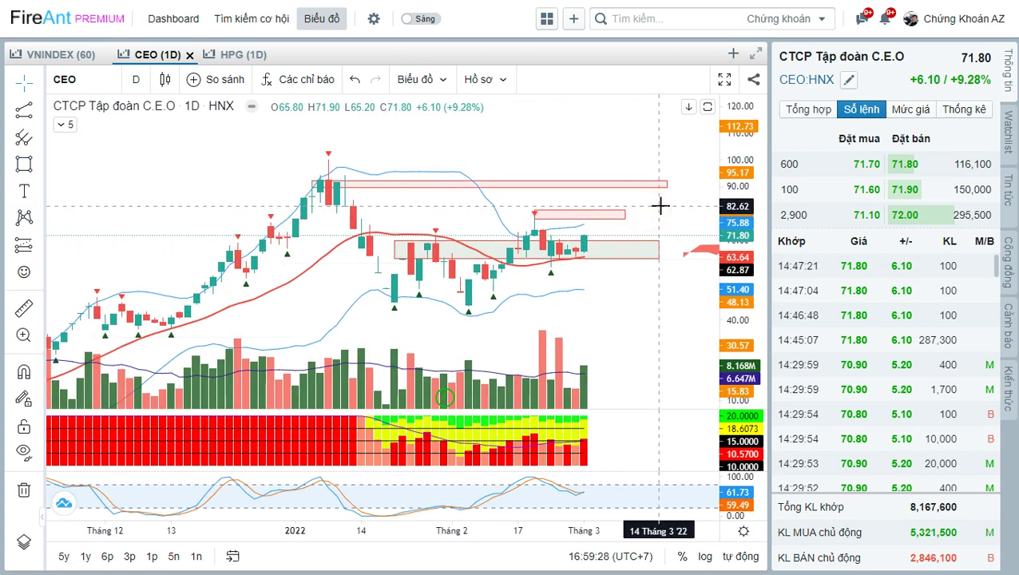
# Switch to the 28/02 market video's page on YouTube and look through its viewer comments
pyautogui.click(581, 154)
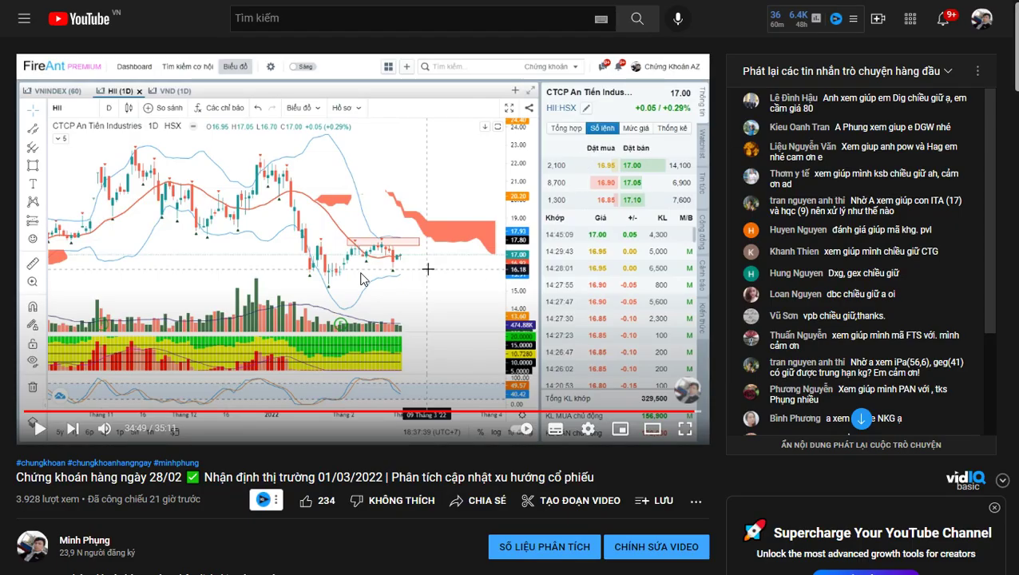
pyautogui.scroll(-3, 364, 267)
pyautogui.scroll(-1, 377, 258)
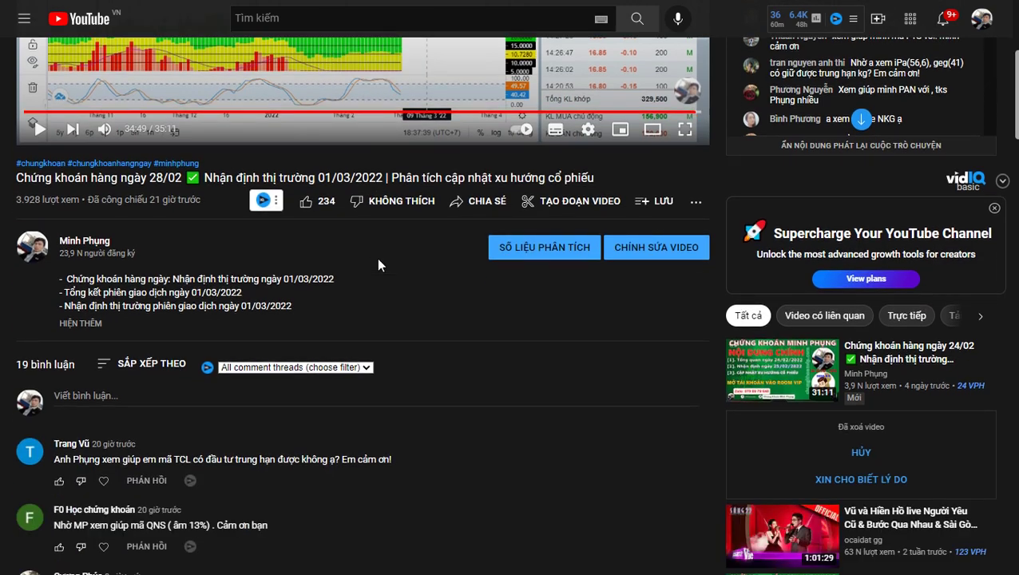
pyautogui.scroll(-2, 378, 264)
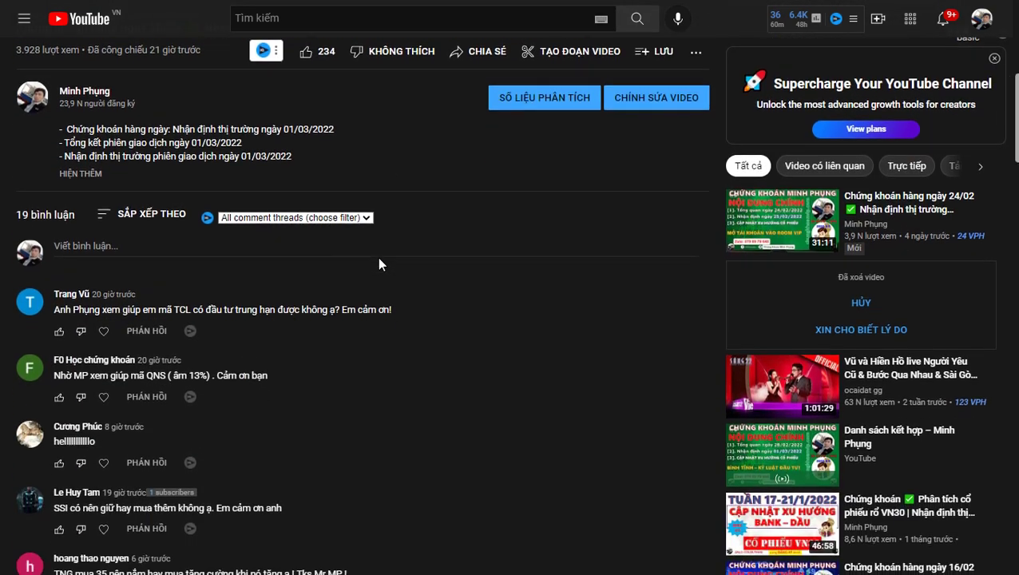
pyautogui.scroll(2, 351, 329)
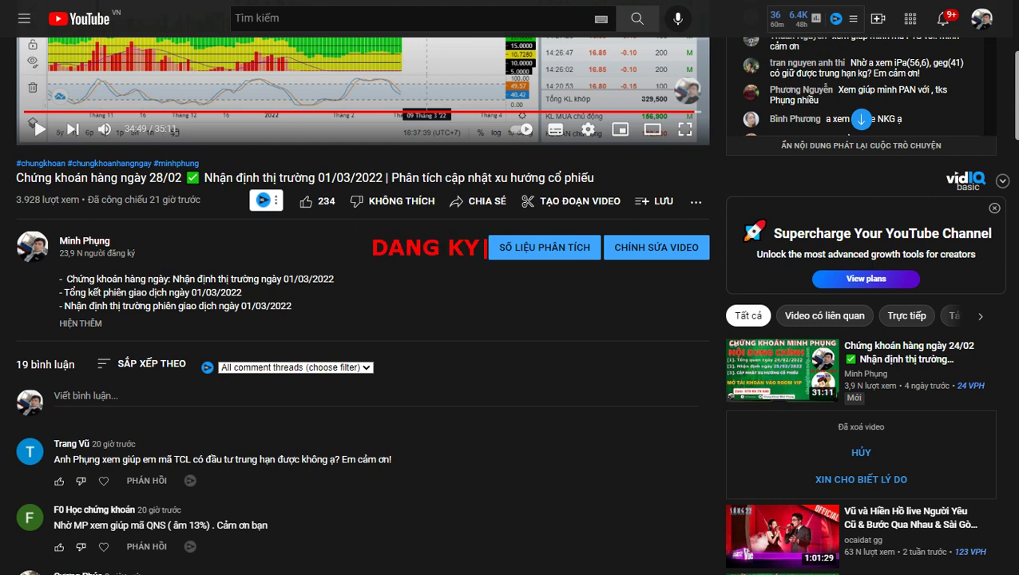
# Frame the DANG KY note and the video's like count in red, clear the marks, and like the video
pyautogui.moveTo(371, 225); pyautogui.dragTo(488, 263)
pyautogui.moveTo(273, 174); pyautogui.dragTo(337, 210)
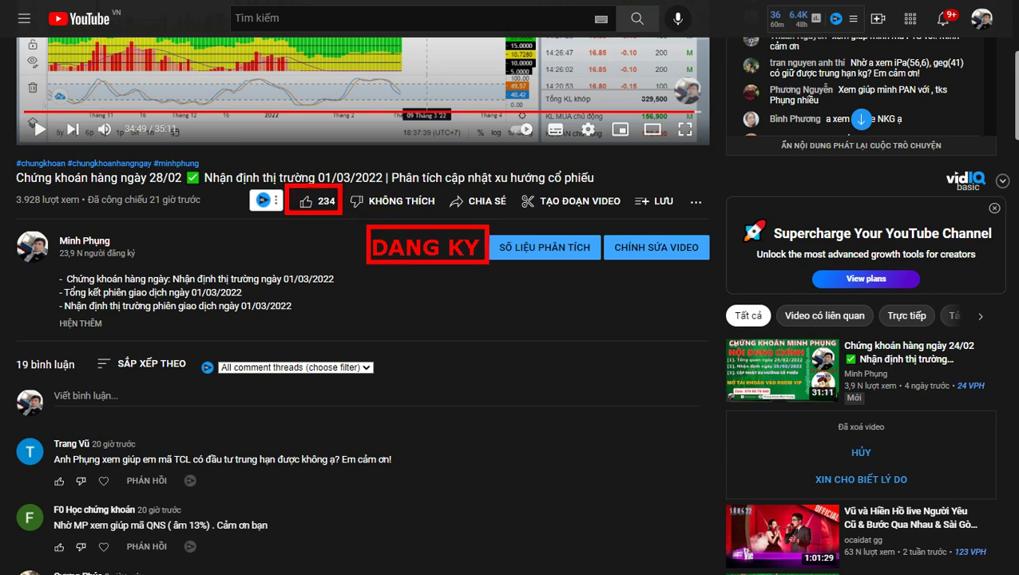
pyautogui.press('Escape')
pyautogui.click(307, 202)
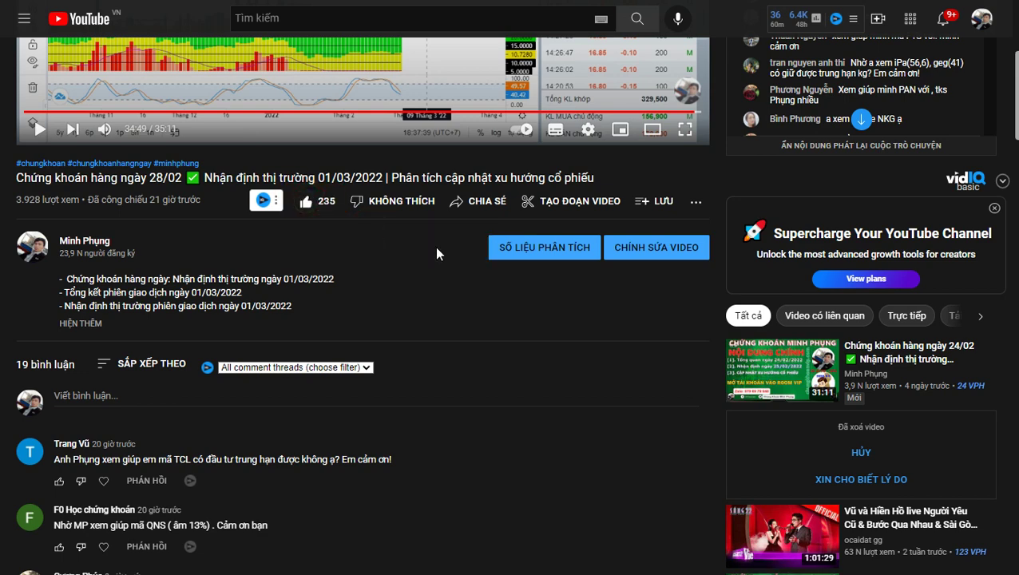
# Heart the first viewer comment under the video and reply to it with TCL
pyautogui.scroll(-2, 431, 254)
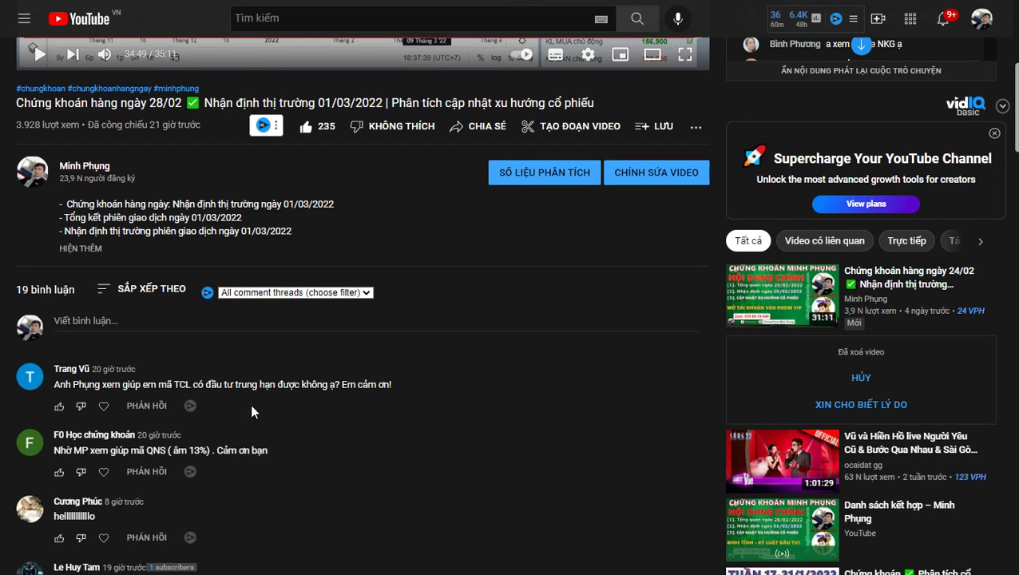
pyautogui.scroll(2, 301, 384)
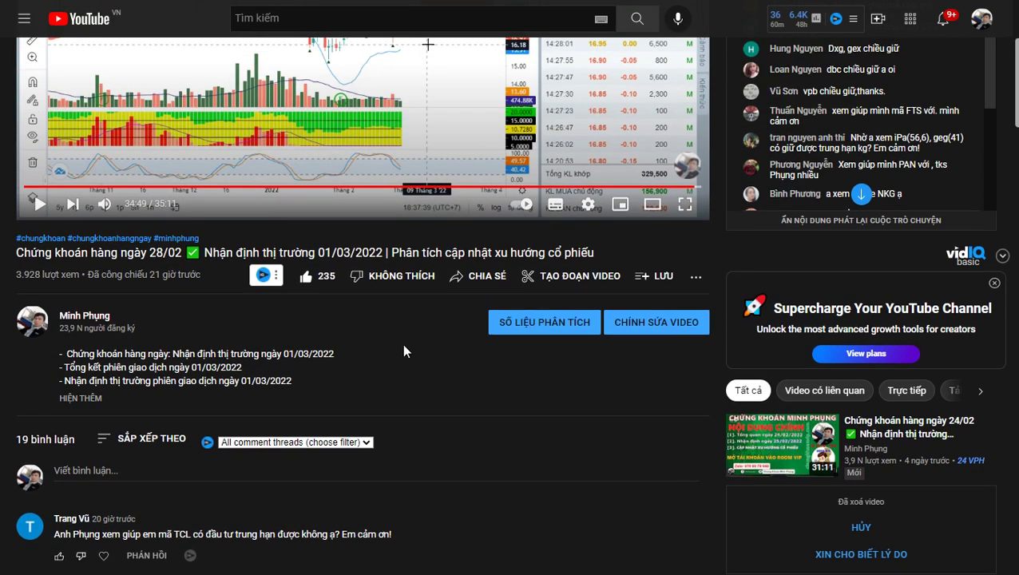
pyautogui.scroll(-3, 403, 334)
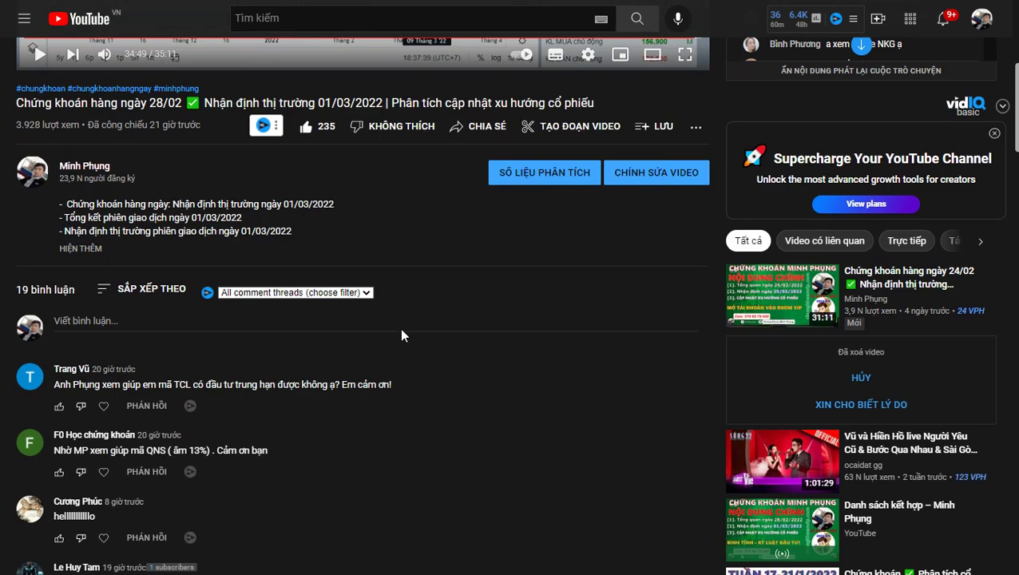
pyautogui.scroll(-1, 399, 328)
pyautogui.click(103, 256)
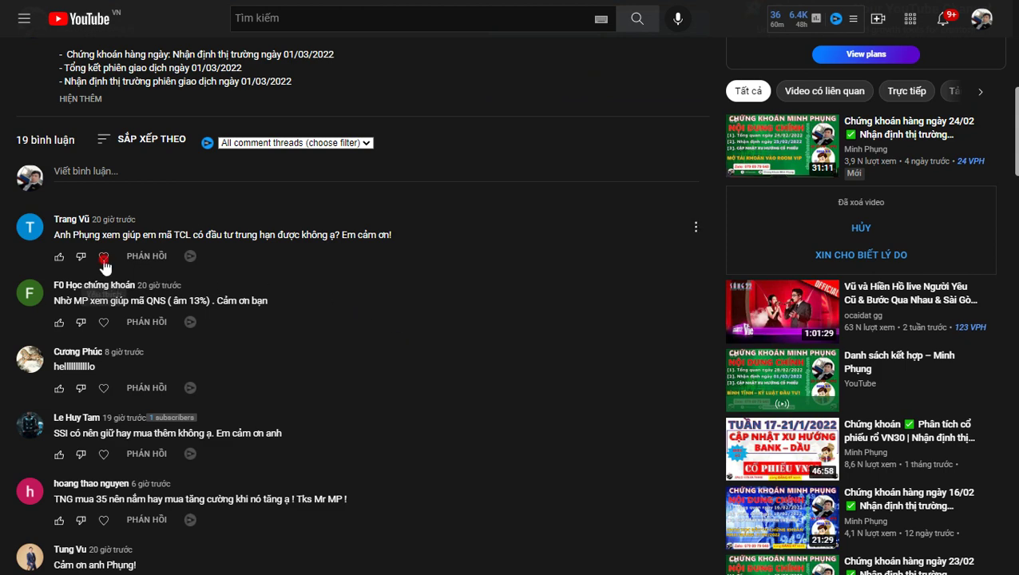
pyautogui.write('TCL')
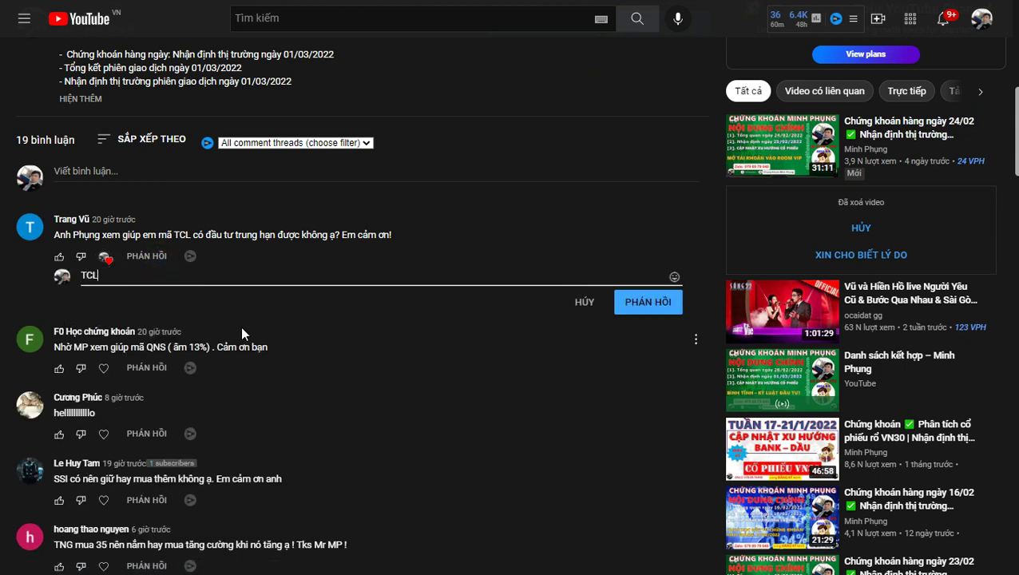
pyautogui.hotkey('ctrl', 'Return')
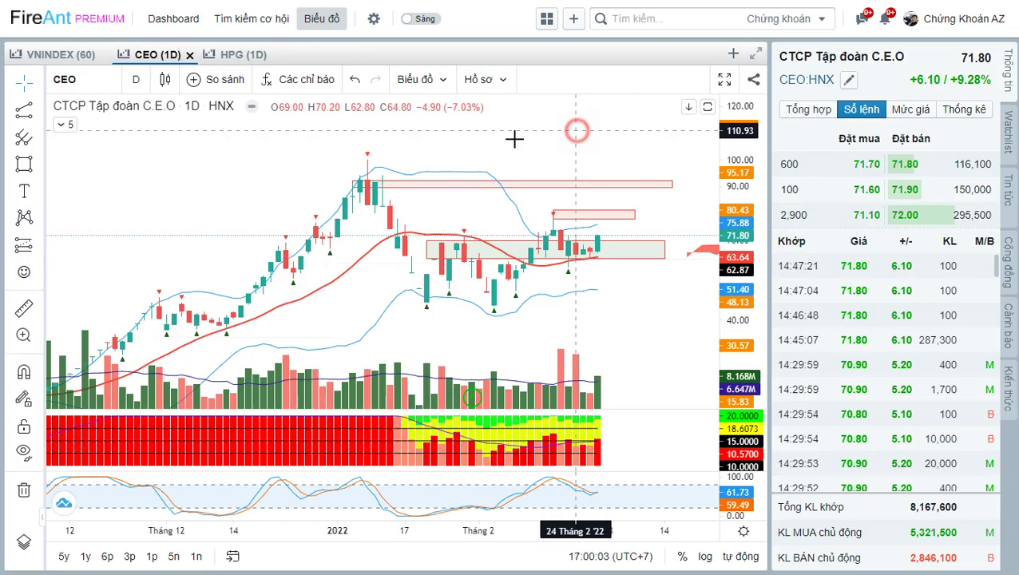
# Switch to FireAnt, load the TCL daily chart, and examine its recent candles around the cloud and the zone below it
pyautogui.write('TCL')
pyautogui.press('Return')
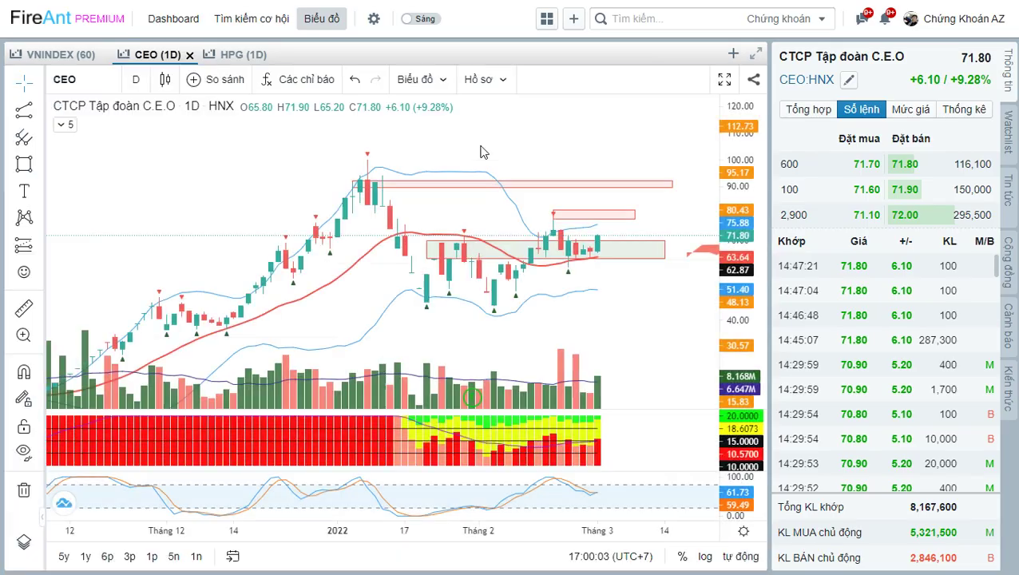
pyautogui.scroll(-3, 648, 190)
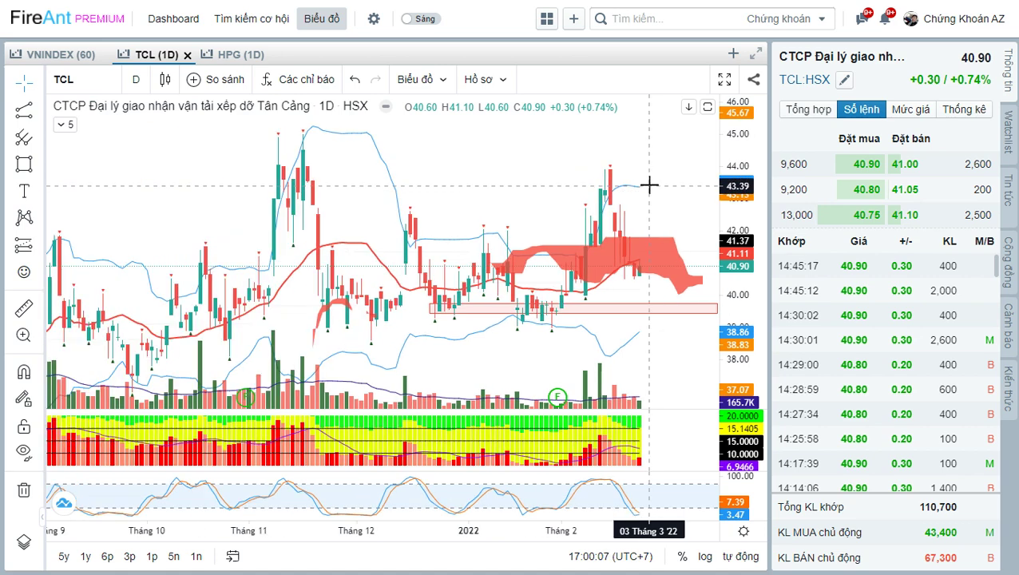
pyautogui.scroll(3, 651, 189)
pyautogui.scroll(-1, 639, 172)
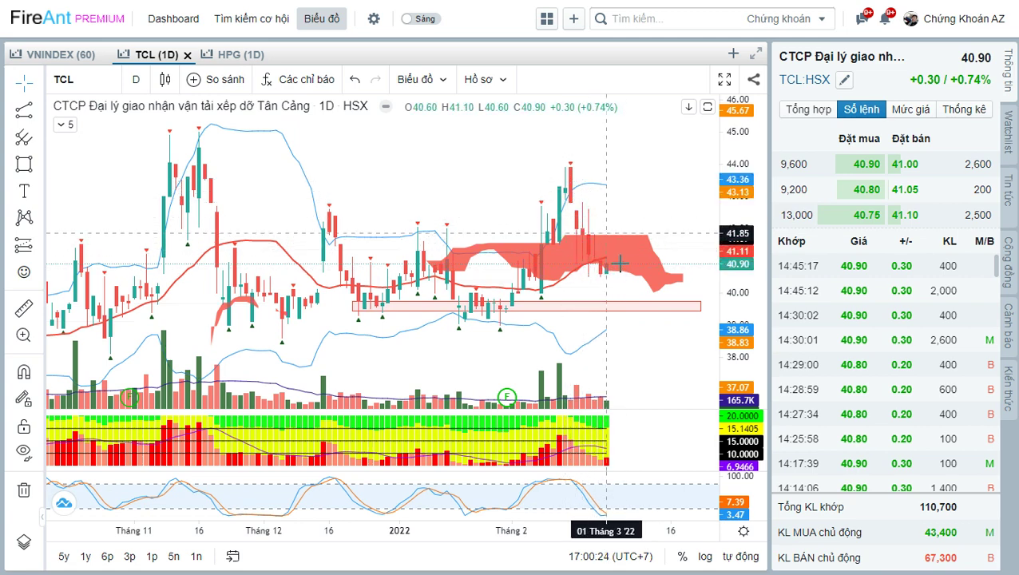
pyautogui.moveTo(614, 287); pyautogui.dragTo(585, 280)
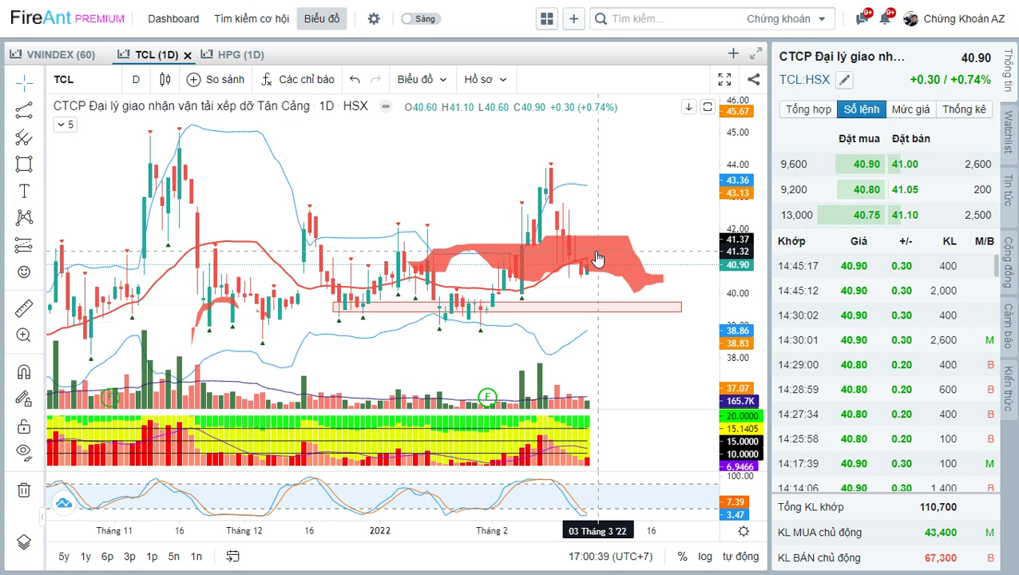
pyautogui.moveTo(600, 220); pyautogui.dragTo(605, 209)
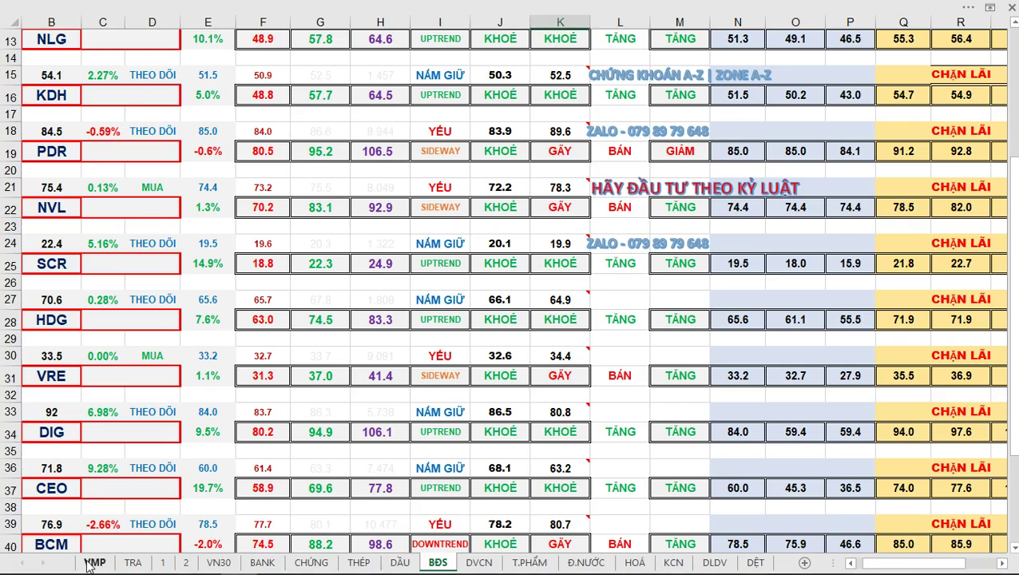
# On the workbook's VMP sheet, set the stock code in the recommendation table to TCL
pyautogui.click(91, 563)
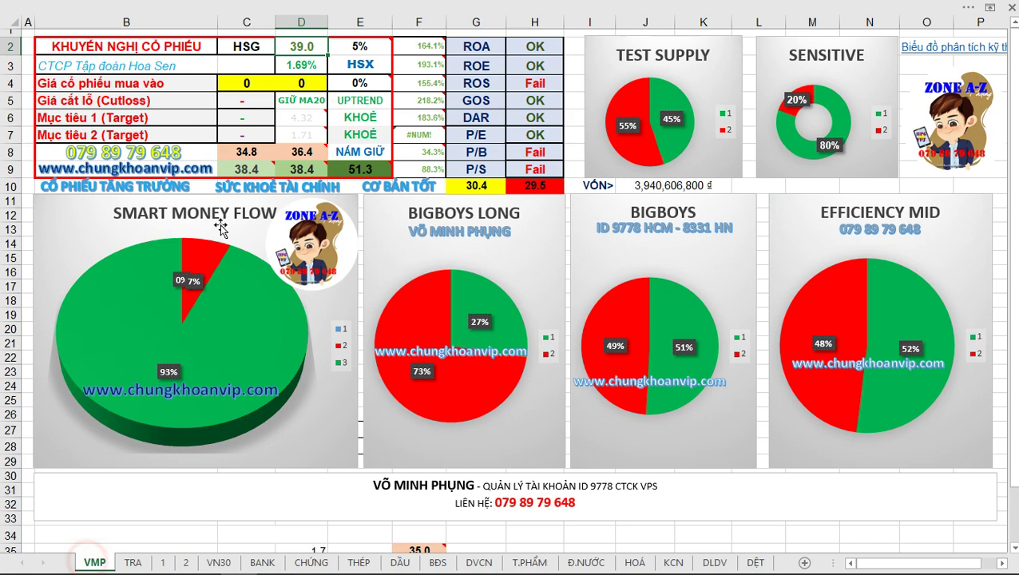
pyautogui.doubleClick(261, 46)
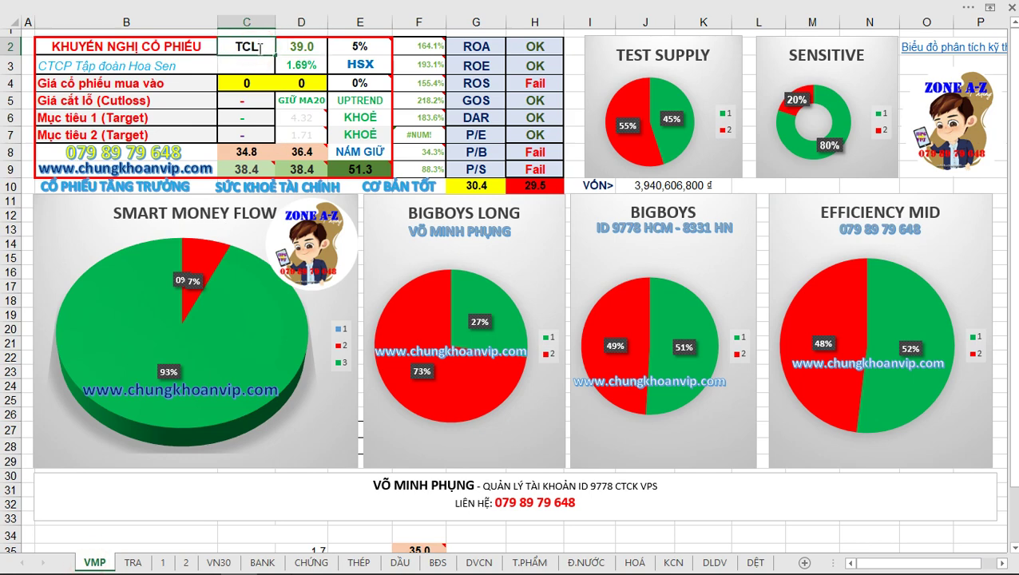
pyautogui.write('TCL')
pyautogui.press('Tab')
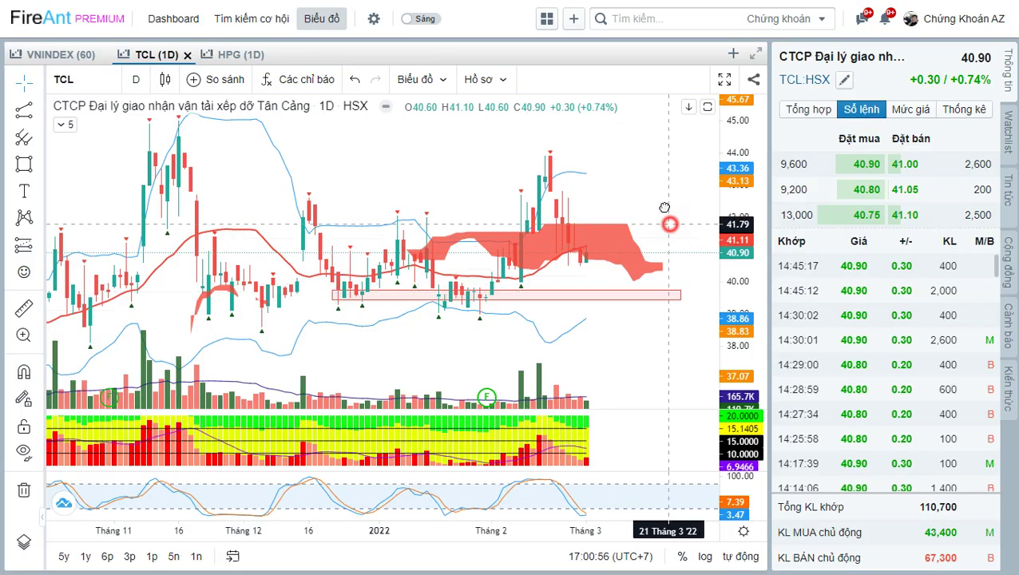
# Switch to FireAnt and draw a lower support rectangle on the TCL chart at about 37.09 to 37.67, extending into March 2022
pyautogui.scroll(-5, 669, 224)
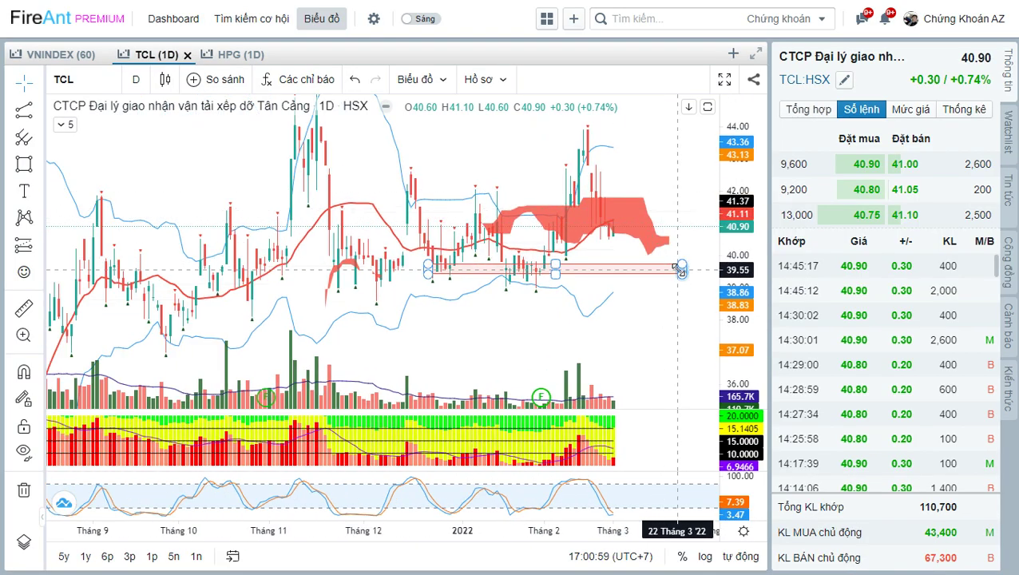
pyautogui.scroll(-3, 650, 264)
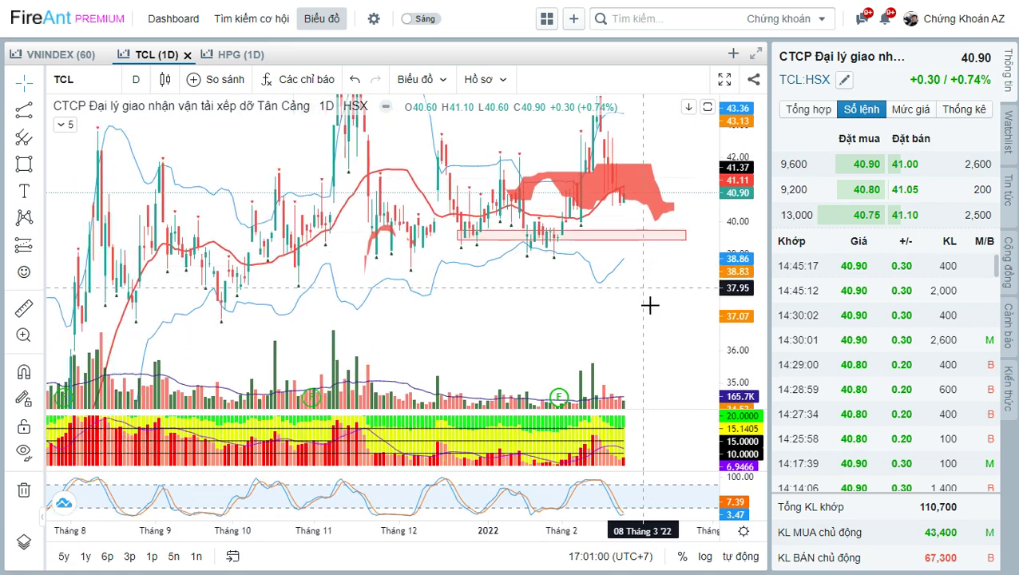
pyautogui.scroll(-2, 649, 304)
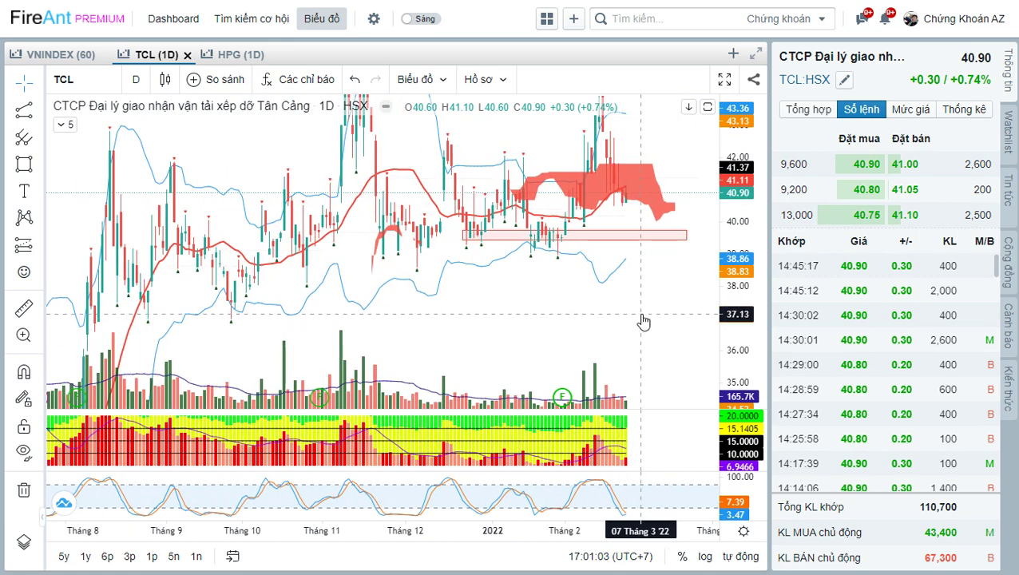
pyautogui.hotkey('alt', 'shift', 'r')
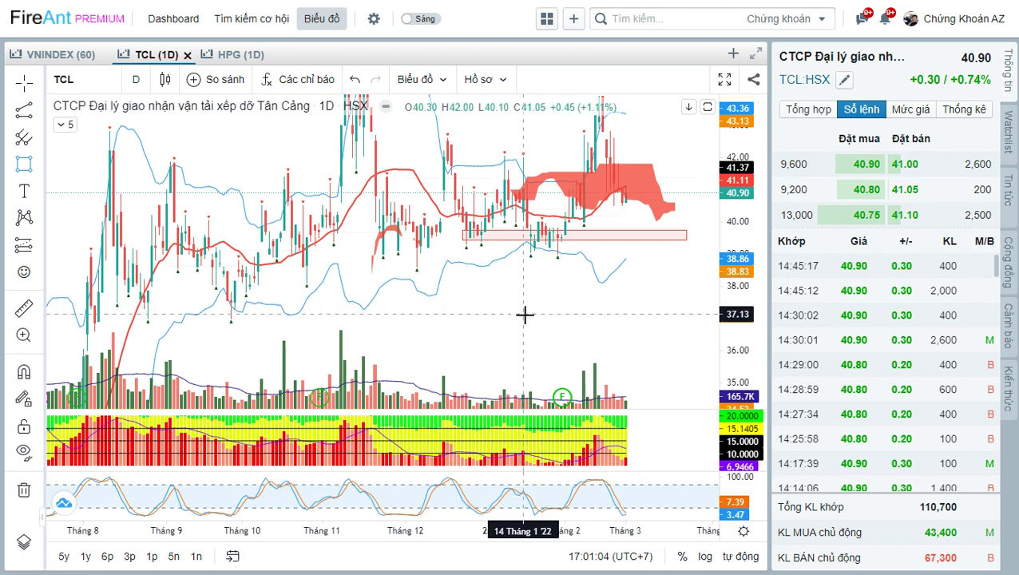
pyautogui.moveTo(527, 315); pyautogui.dragTo(691, 298)
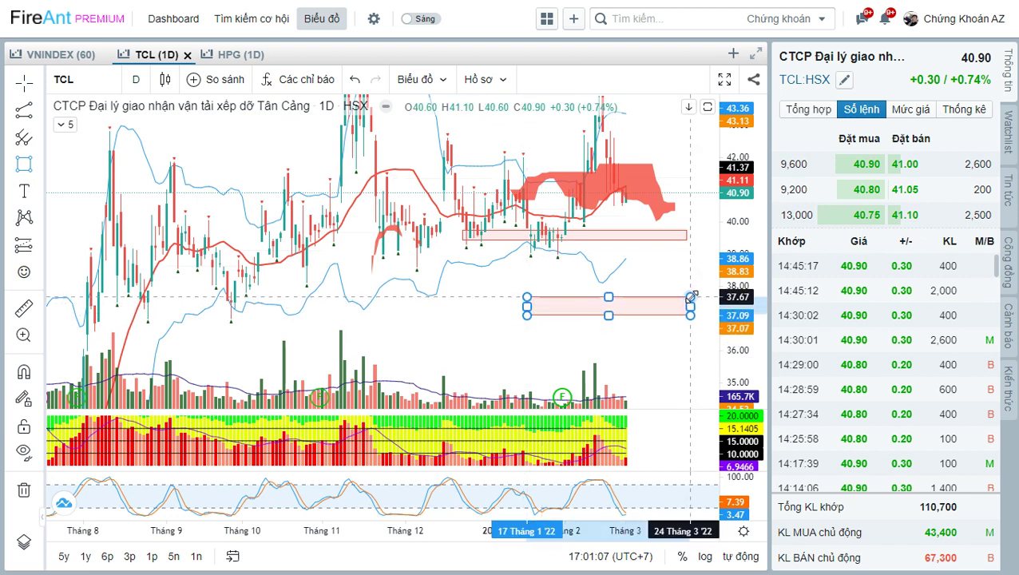
pyautogui.click(682, 277)
pyautogui.scroll(-1, 650, 283)
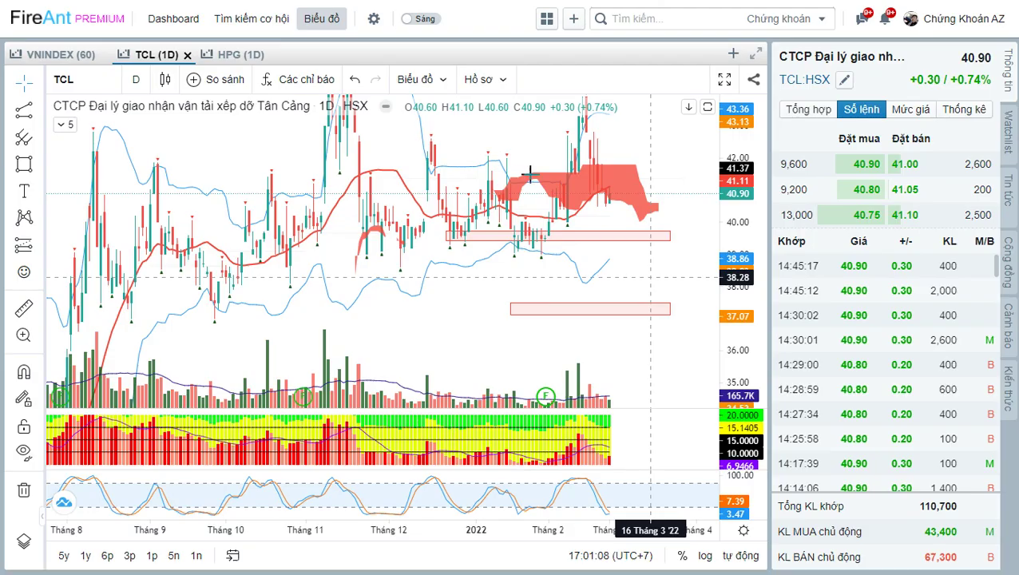
pyautogui.click(669, 233)
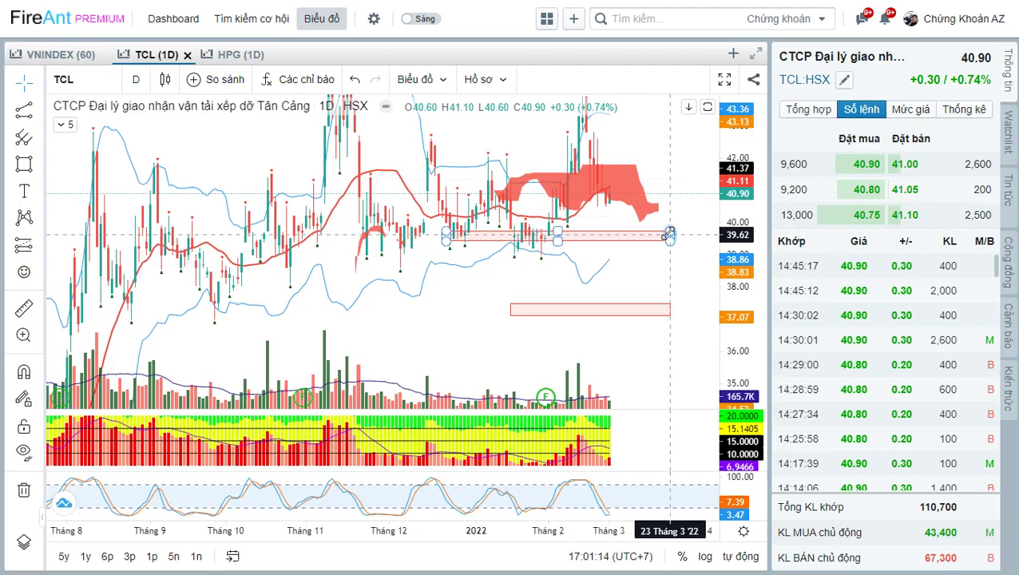
pyautogui.click(655, 148)
pyautogui.moveTo(644, 169); pyautogui.dragTo(638, 176)
# Switch to YouTube, heart the viewer comment asking about QNS, and reply to it with QNS
pyautogui.hotkey('alt', 'Tab')
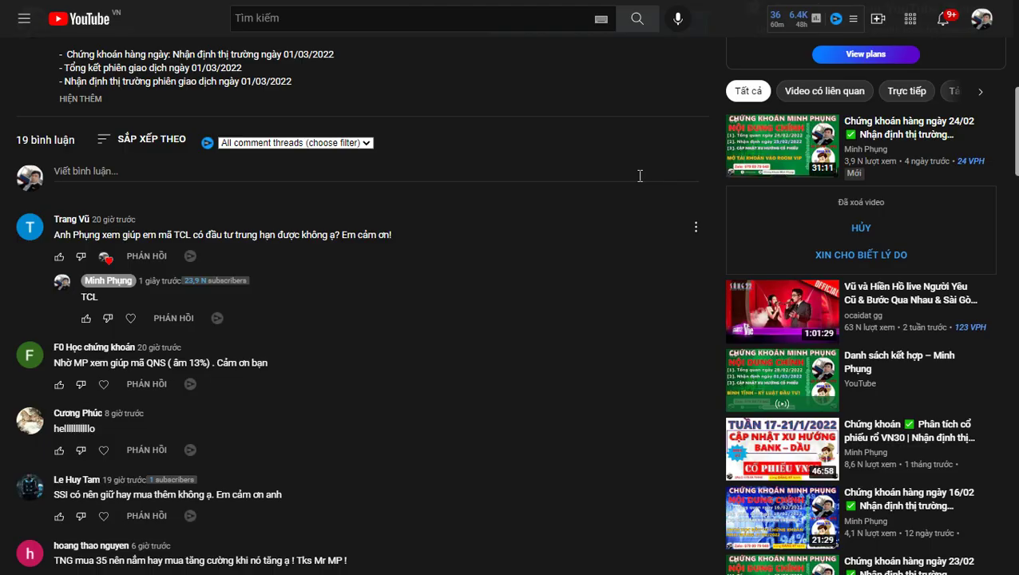
pyautogui.scroll(-2, 221, 310)
pyautogui.click(103, 235)
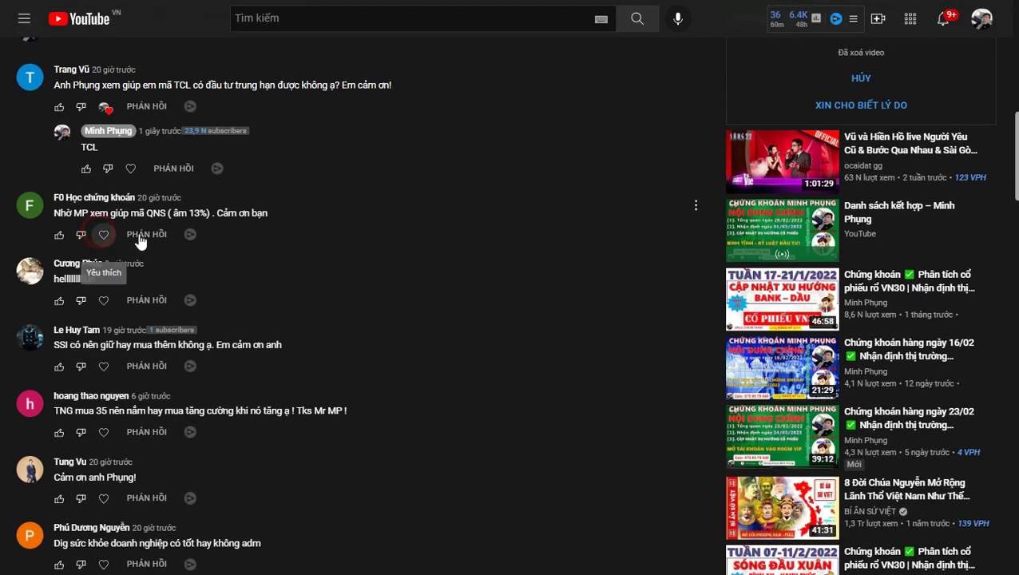
pyautogui.click(146, 234)
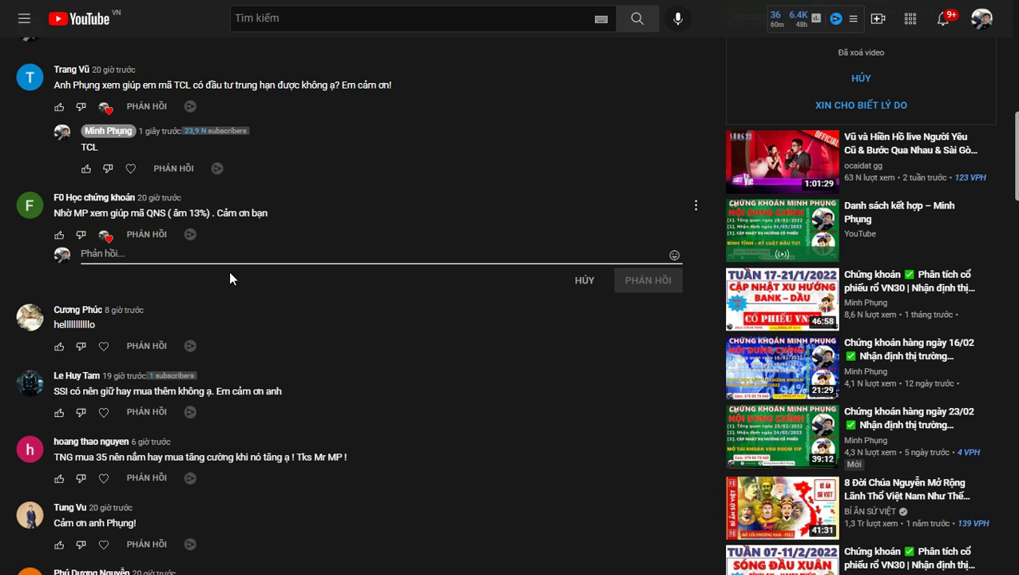
pyautogui.write('QNS')
pyautogui.hotkey('ctrl', 'Return')
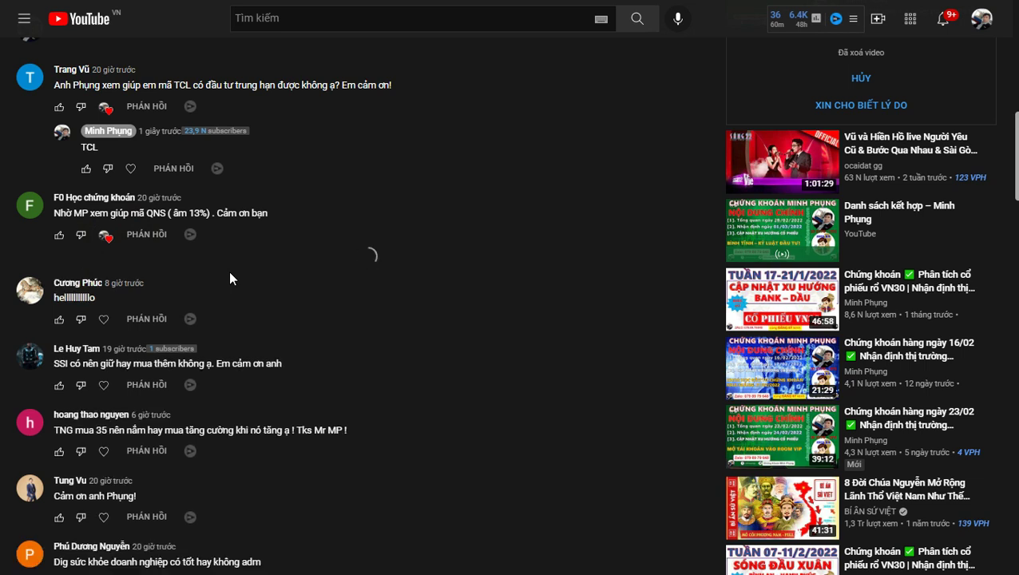
# Switch to FireAnt and load the QNS daily chart
pyautogui.hotkey('alt', 'Tab')
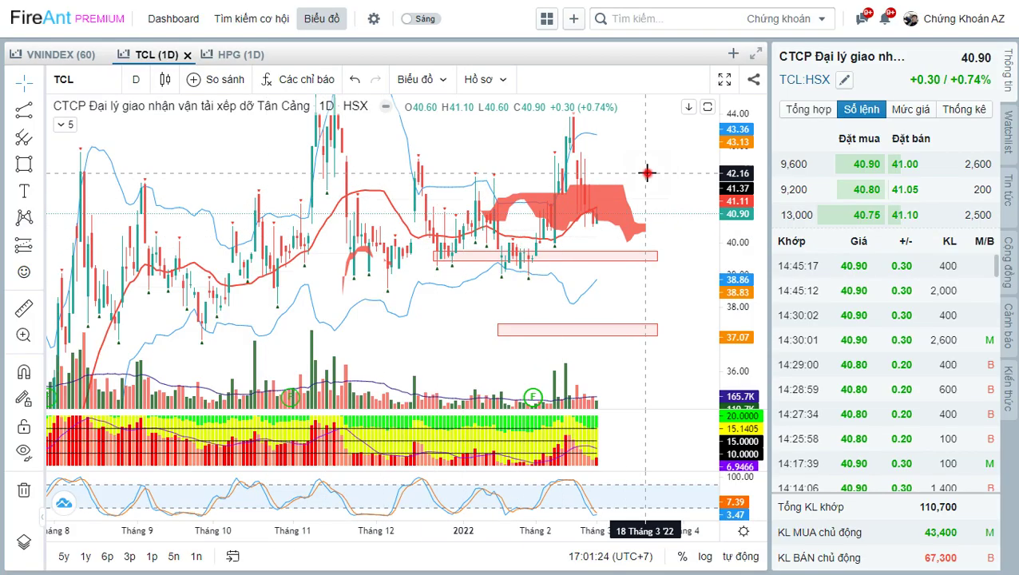
pyautogui.write('QNS')
pyautogui.press('Return')
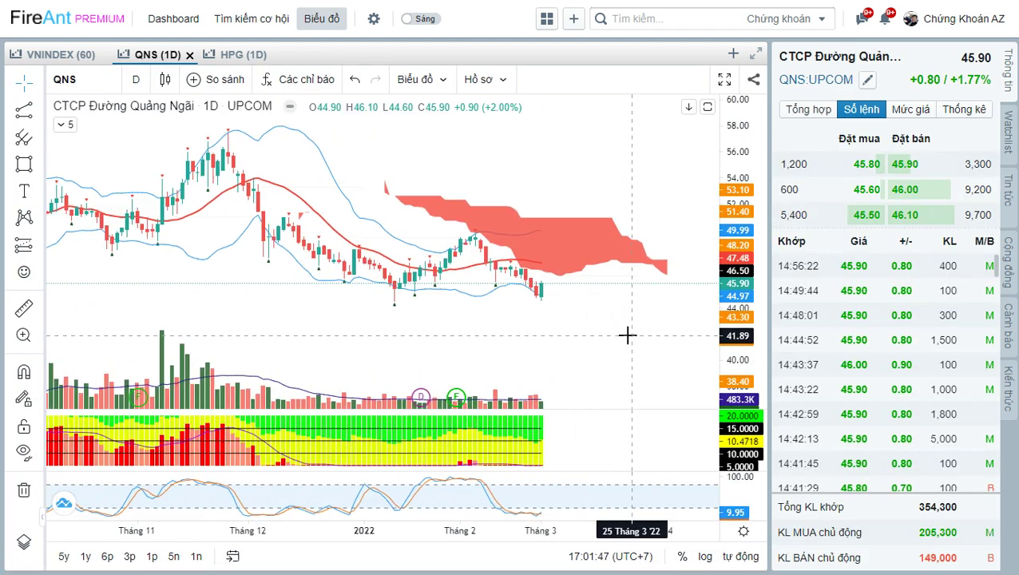
# Draw a descending parallel channel on QNS from about 57.46 in late November 2021 to 45.63 in mid-March 2022, with its lower edge along the January low
pyautogui.click(39, 111)
pyautogui.click(96, 412)
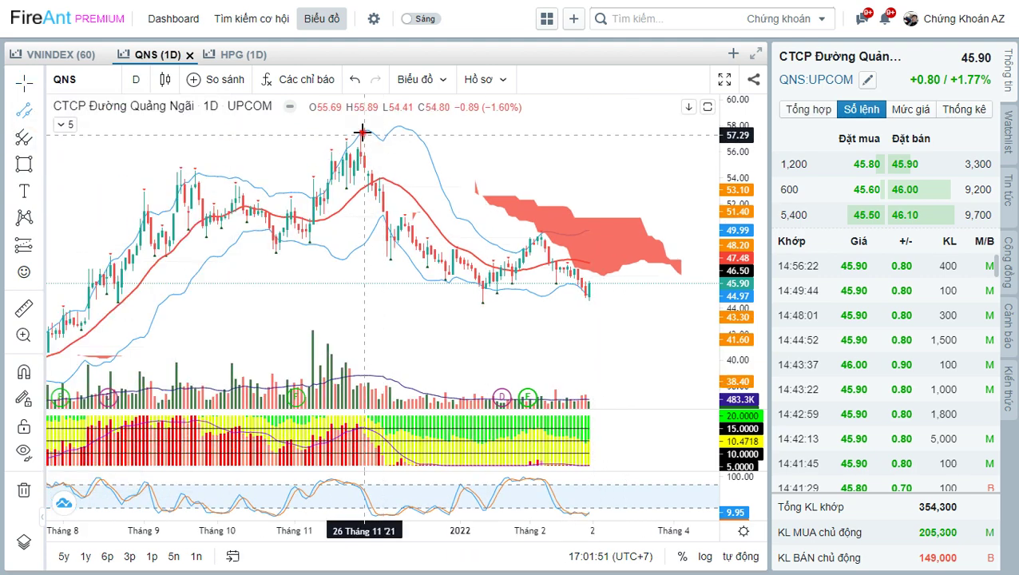
pyautogui.click(361, 132)
pyautogui.click(637, 286)
pyautogui.click(500, 306)
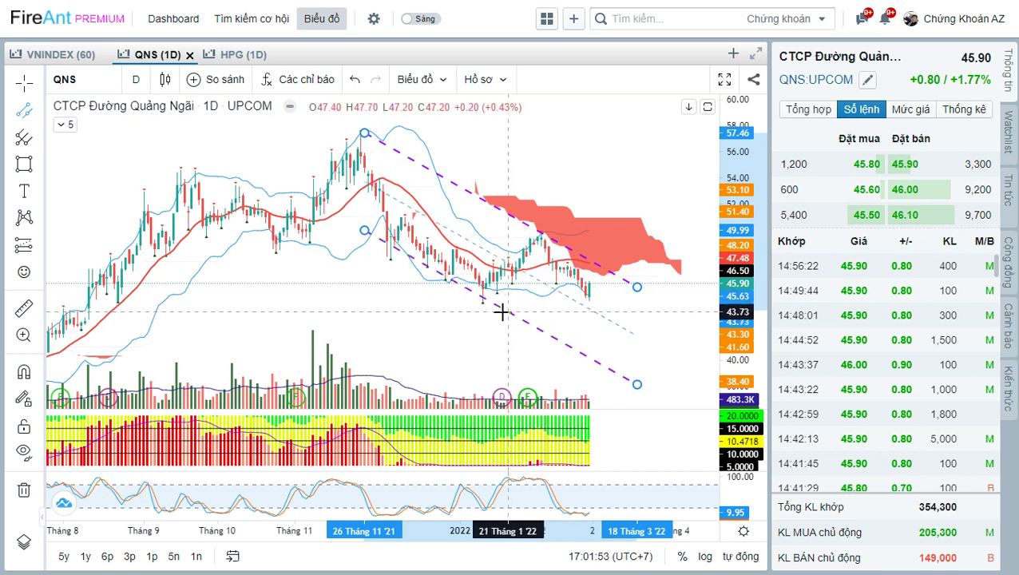
pyautogui.click(650, 331)
pyautogui.moveTo(660, 330); pyautogui.dragTo(630, 329)
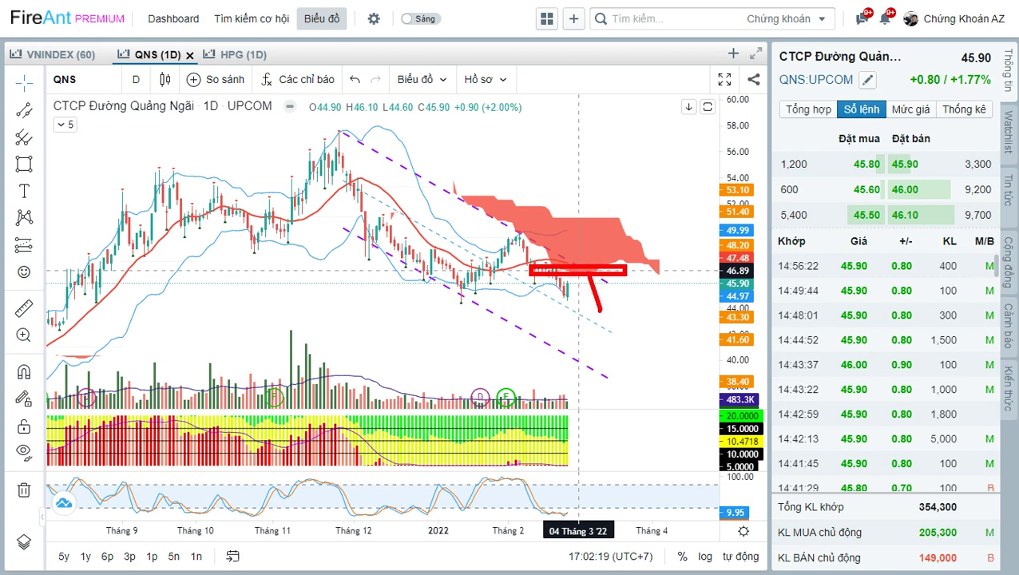
# Extend the red freehand price path downward in a zigzag below the boxed resistance on QNS, and clear the marks
pyautogui.moveTo(603, 306)
pyautogui.mouseDown()
pyautogui.moveTo(619, 295)
pyautogui.moveTo(628, 368)
pyautogui.mouseUp()
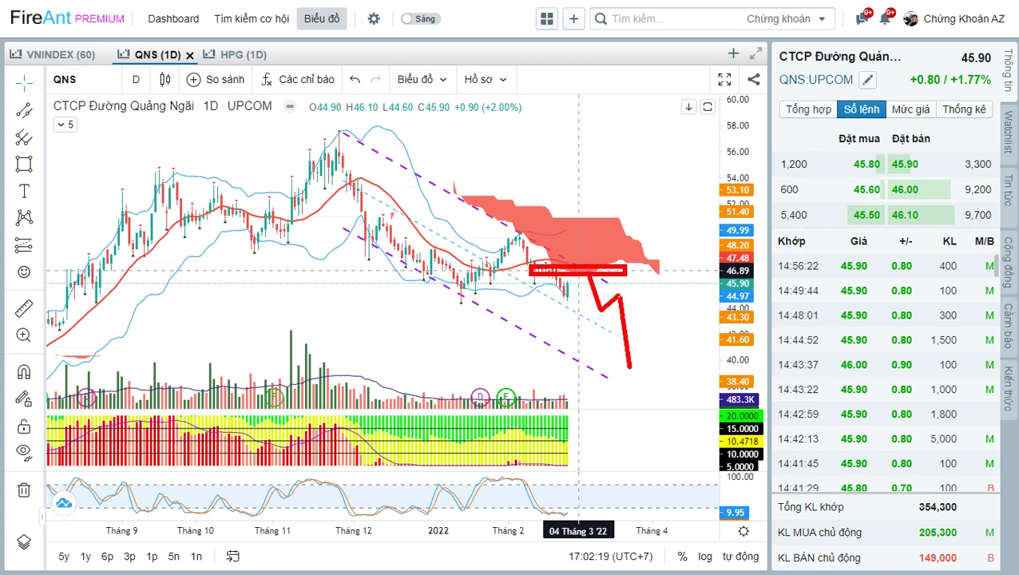
pyautogui.press('Escape')
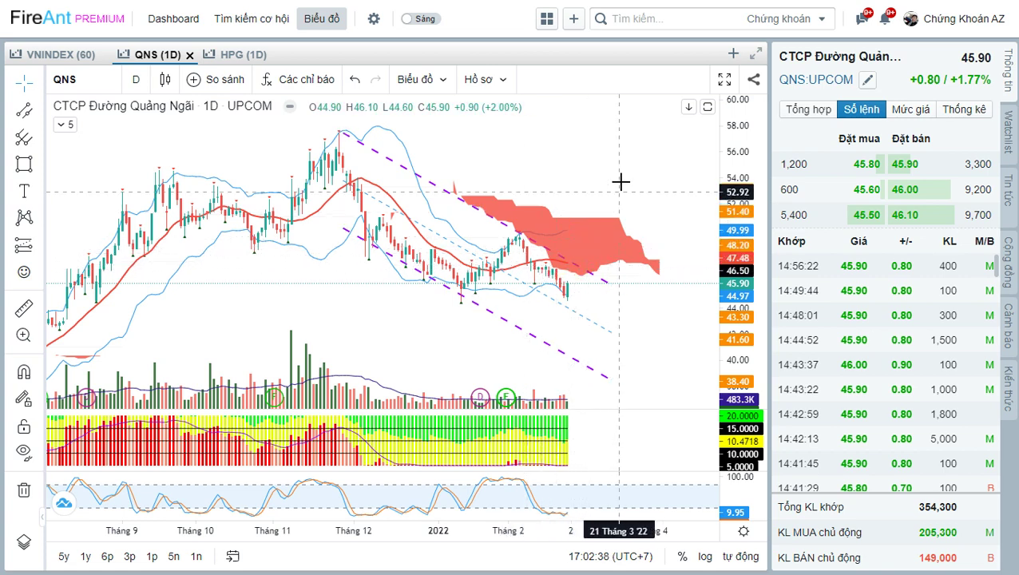
pyautogui.moveTo(619, 182); pyautogui.dragTo(589, 193)
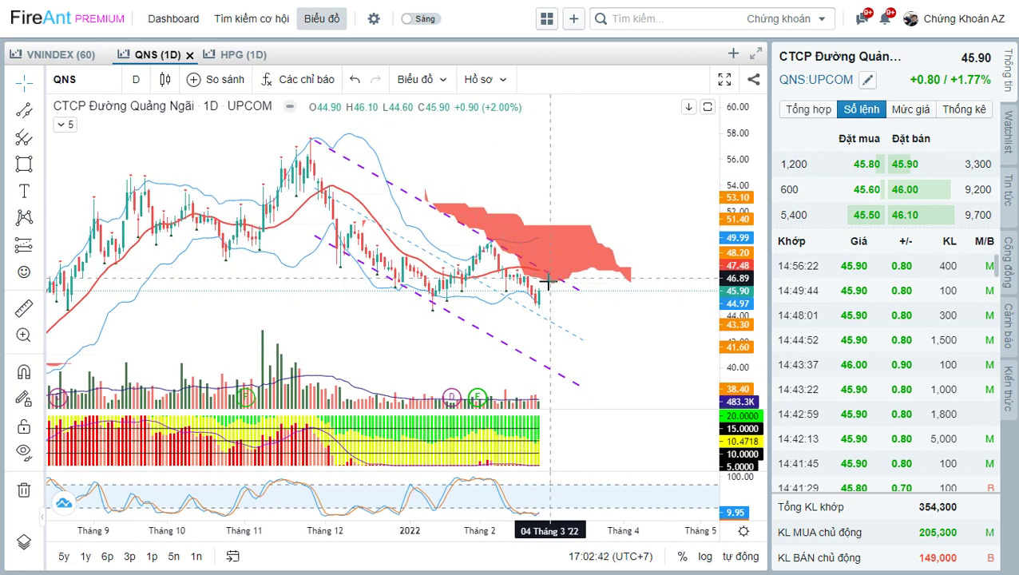
# Switch to YouTube, heart the hello comment and the comment asking about SSI, and reply to the latter with SSI
pyautogui.hotkey('alt', 'Tab')
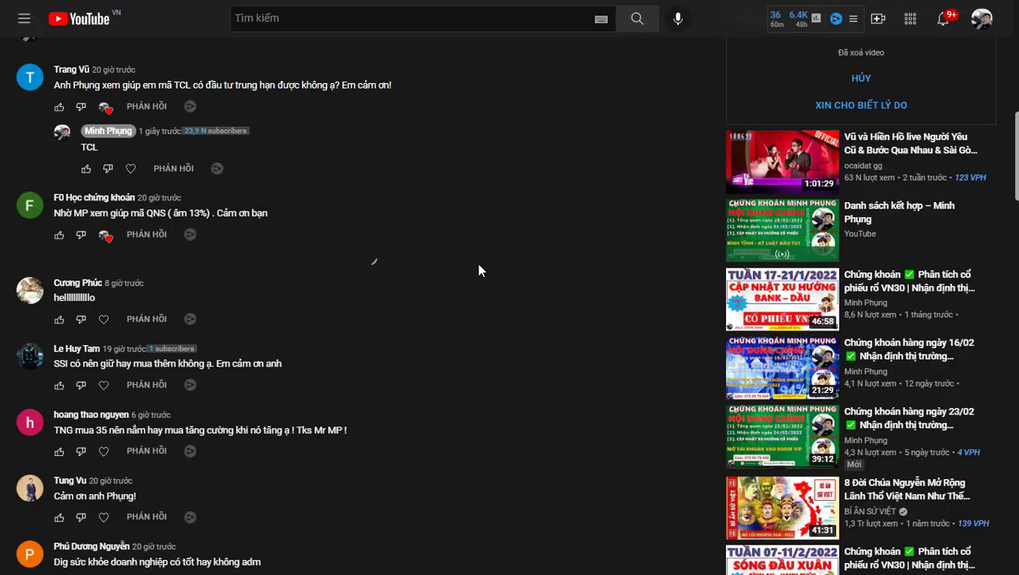
pyautogui.scroll(-1, 321, 305)
pyautogui.click(105, 291)
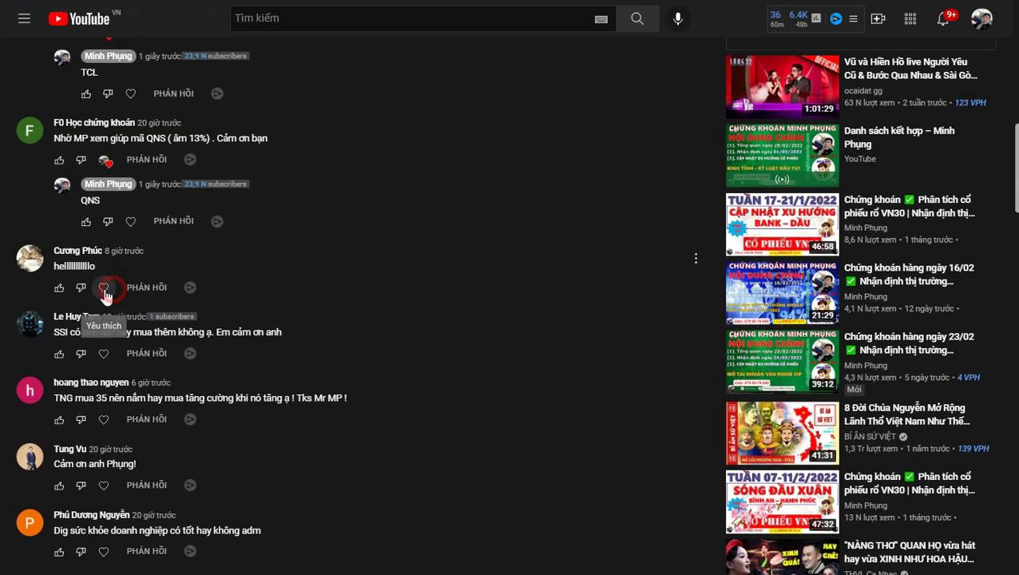
pyautogui.scroll(-1, 111, 286)
pyautogui.click(103, 278)
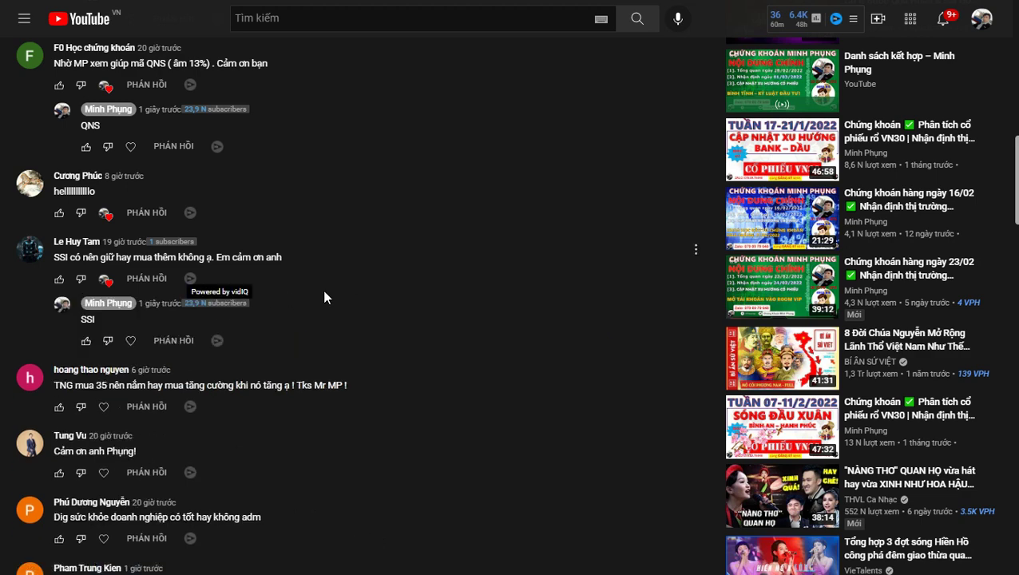
# Switch to FireAnt, load the SSI daily chart, and examine its recent candles around the green zone and the cloud
pyautogui.hotkey('alt', 'Tab')
pyautogui.click(539, 168)
pyautogui.write('S')
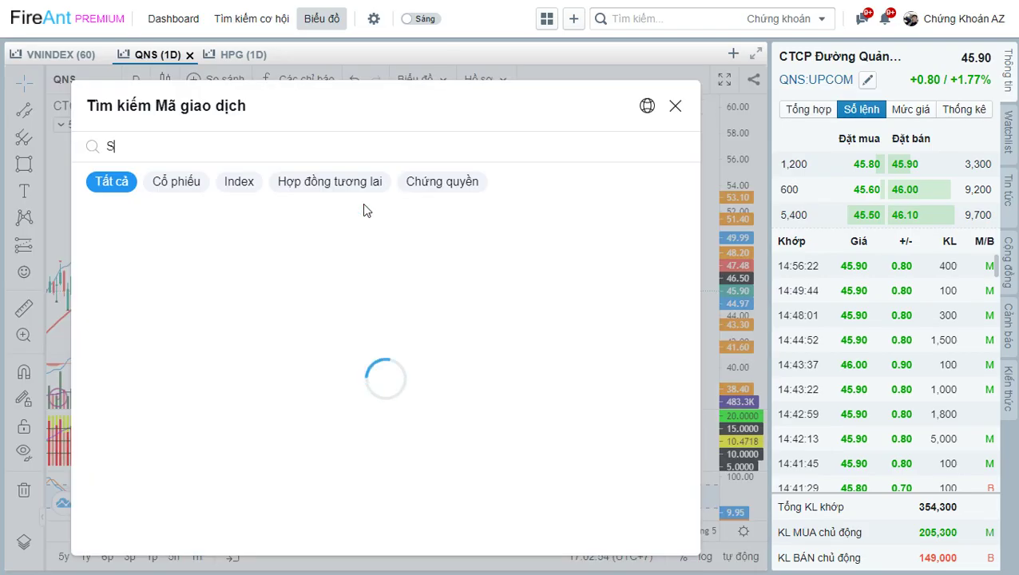
pyautogui.write('SI')
pyautogui.press('Return')
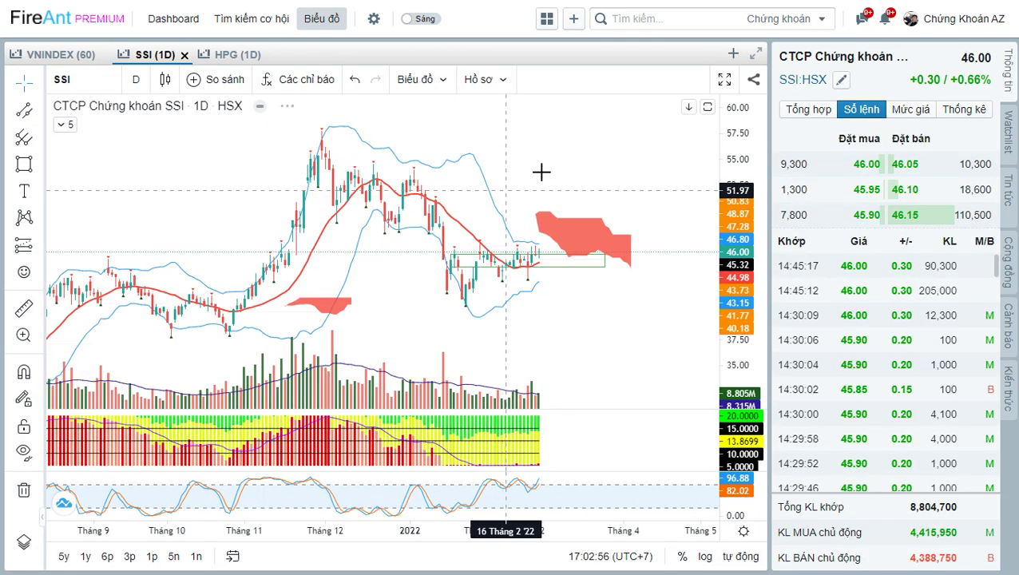
pyautogui.scroll(2, 679, 275)
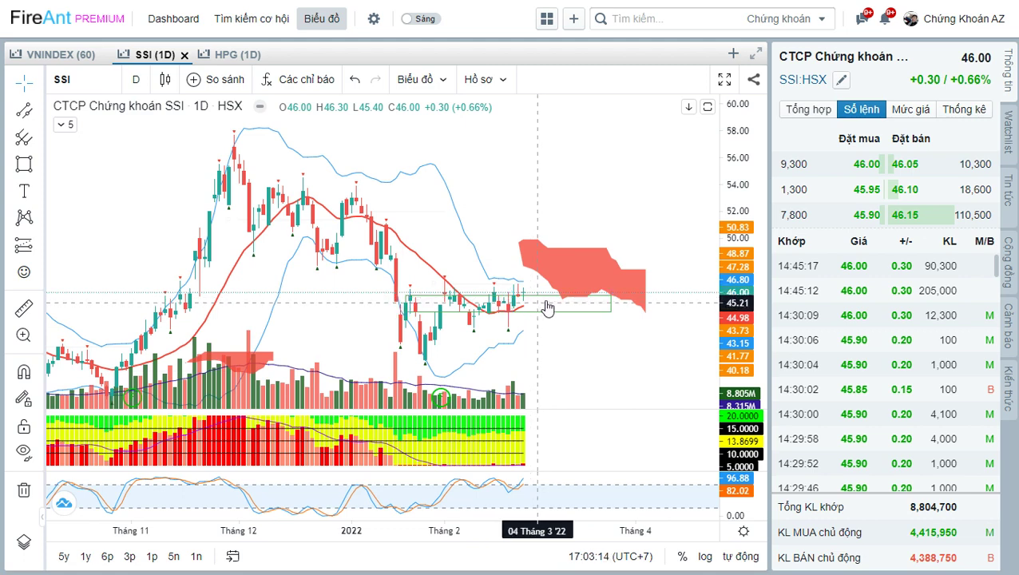
pyautogui.scroll(2, 531, 298)
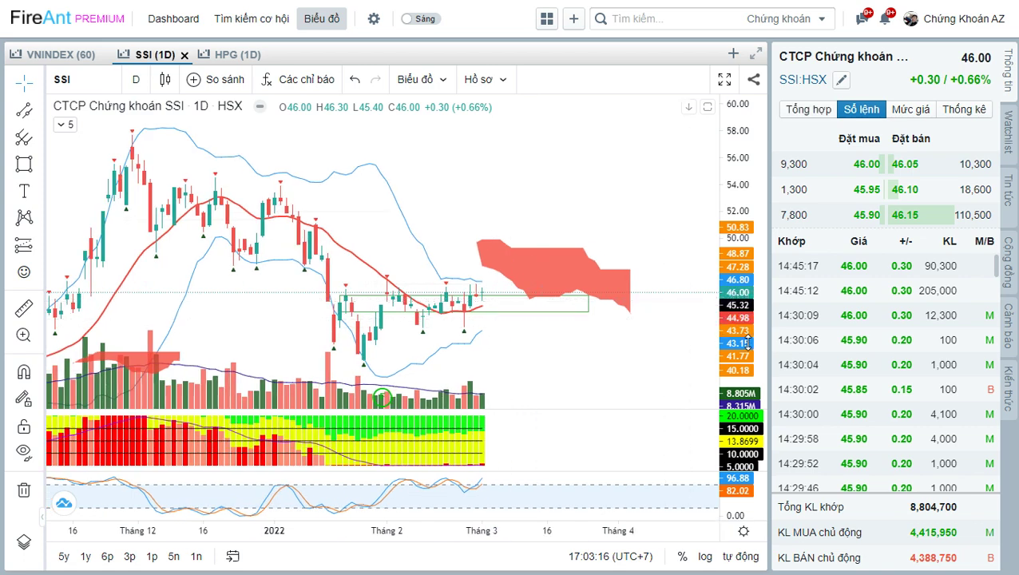
pyautogui.moveTo(626, 179); pyautogui.dragTo(698, 228)
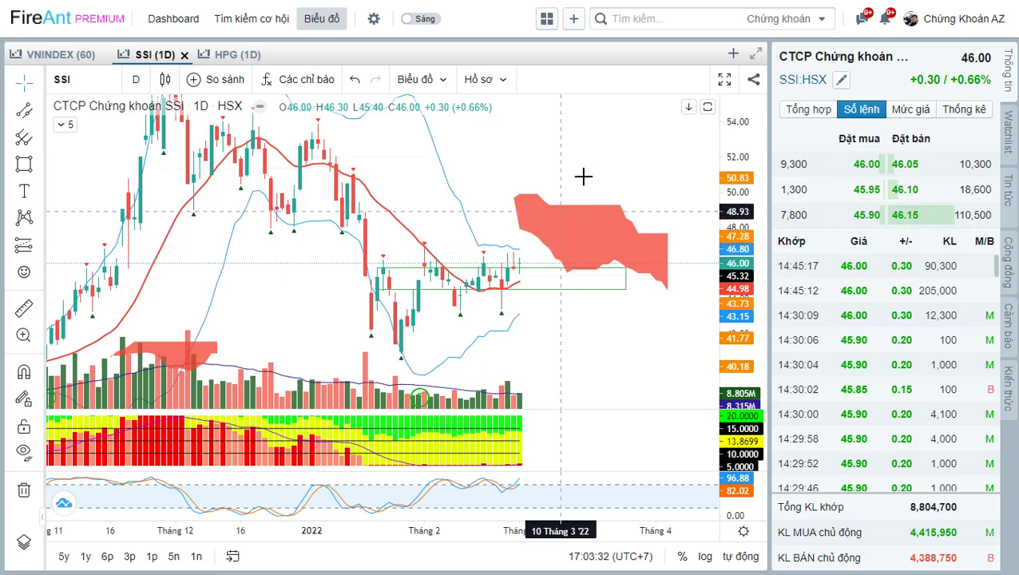
# Draw a resistance rectangle on the SSI chart at about 47.82 to 48.19, from 21 December 2021 to 6 April 2022
pyautogui.hotkey('ctrl', 'Tab')
pyautogui.hotkey('ctrl', 'Tab')
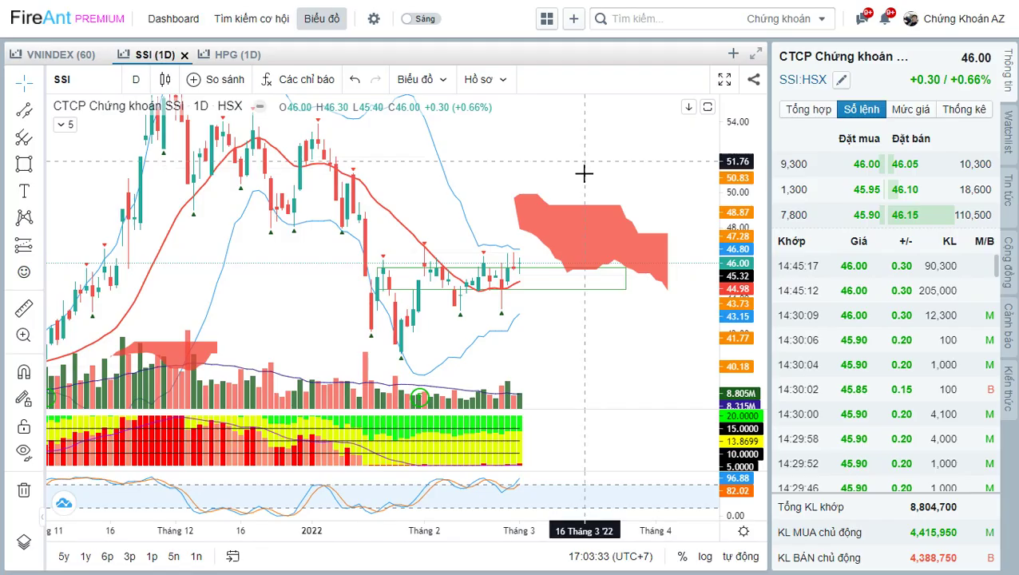
pyautogui.click(24, 164)
pyautogui.moveTo(256, 230); pyautogui.dragTo(673, 232)
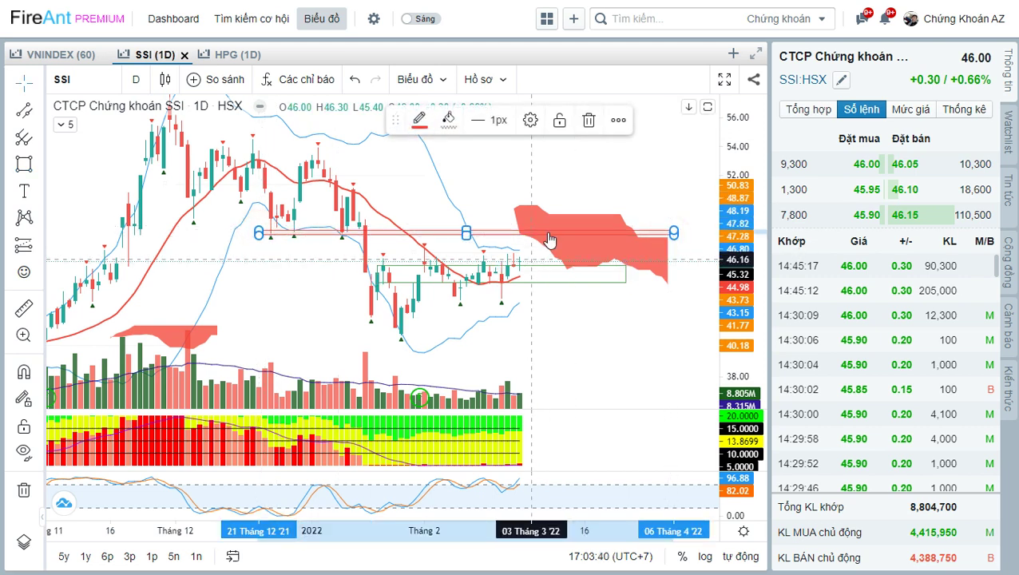
pyautogui.click(592, 181)
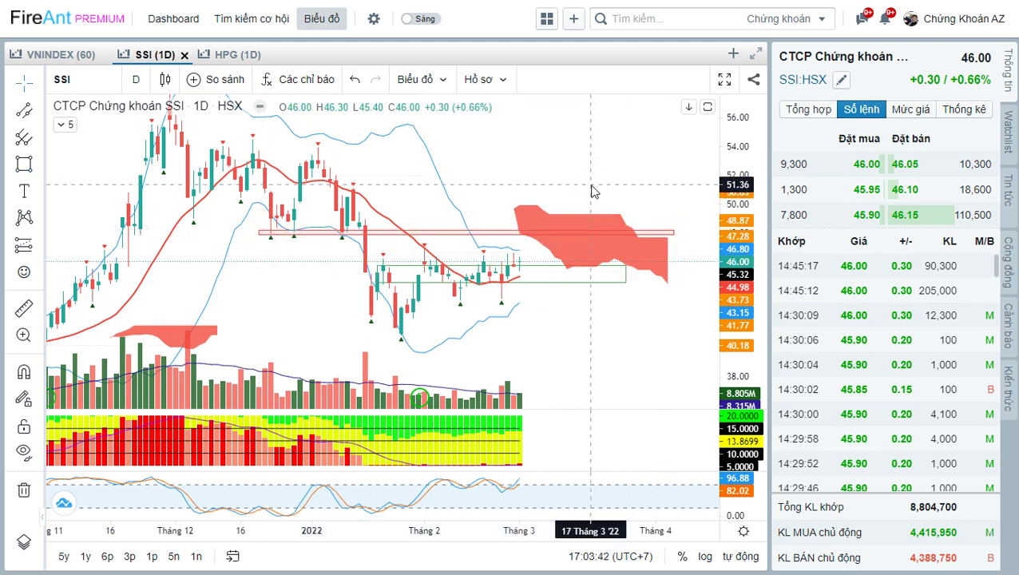
# Switch to YouTube, heart the comment asking about TNG, and reply to it with TNG
pyautogui.hotkey('alt', 'Tab')
pyautogui.scroll(-2, 319, 267)
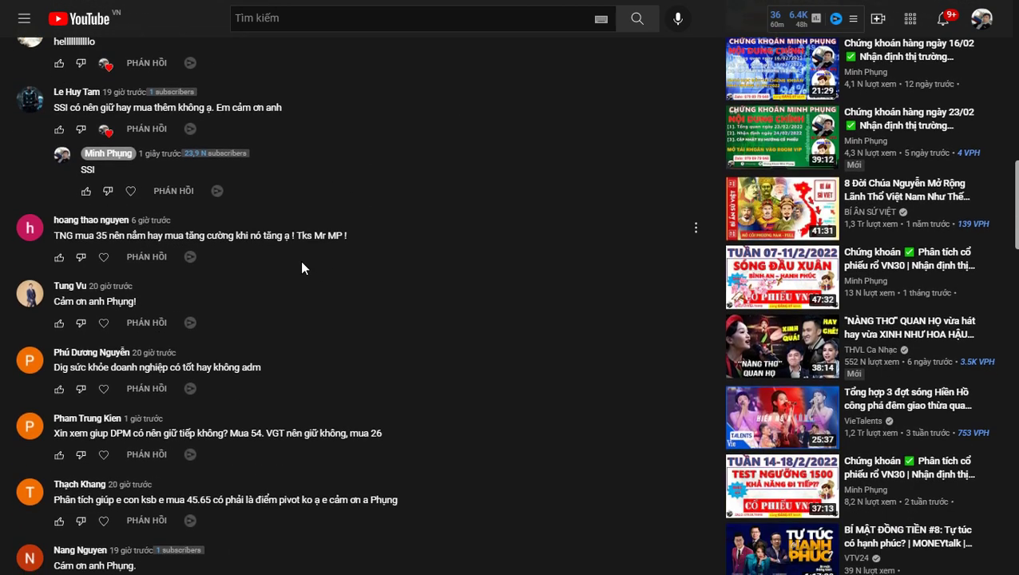
pyautogui.click(104, 258)
pyautogui.click(146, 256)
pyautogui.write('TNG')
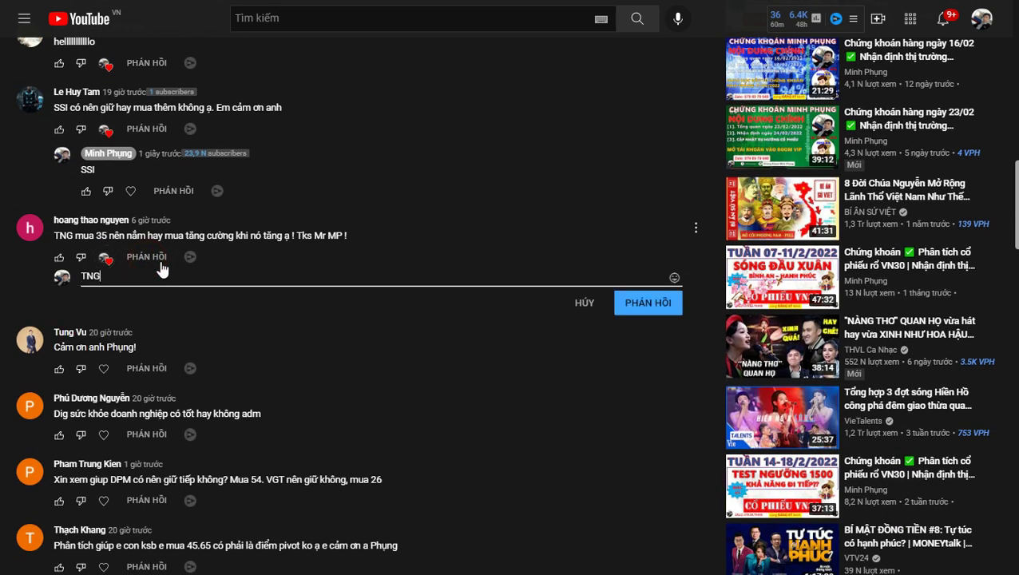
pyautogui.hotkey('ctrl', 'Return')
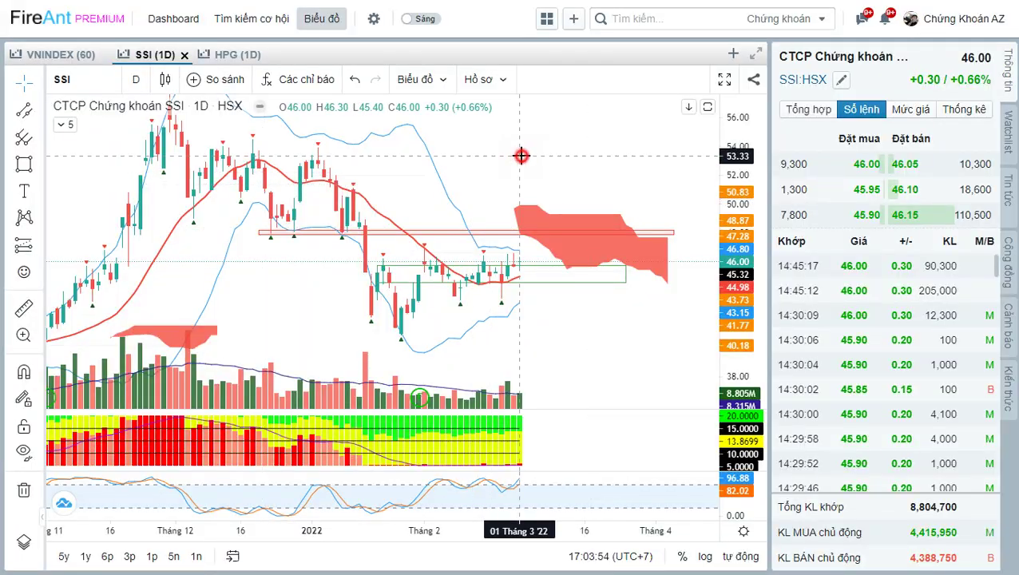
# Switch to FireAnt, load the TNG daily chart, and examine its recent candles between the red and green zones
pyautogui.write('T')
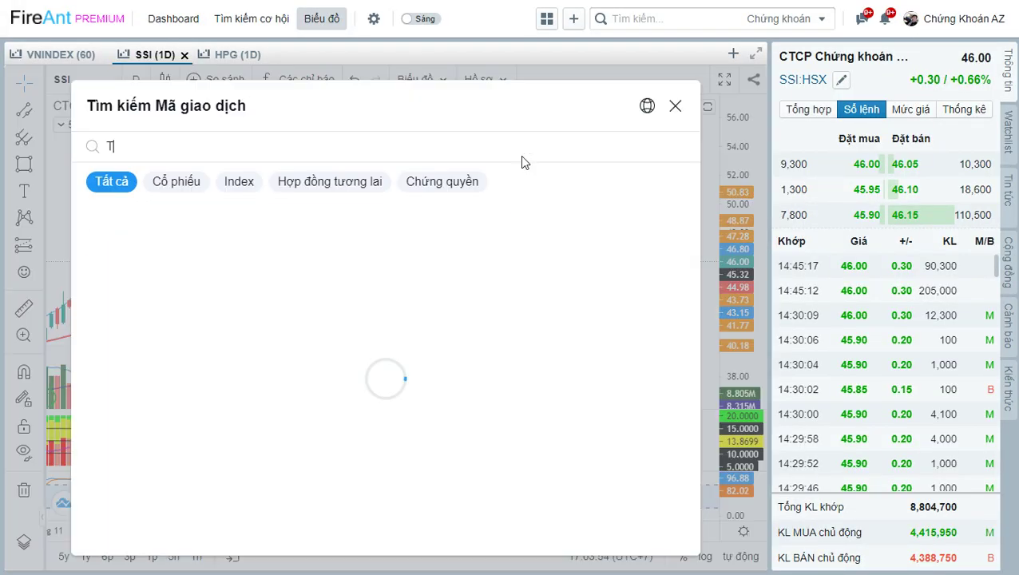
pyautogui.write('NG')
pyautogui.press('Return')
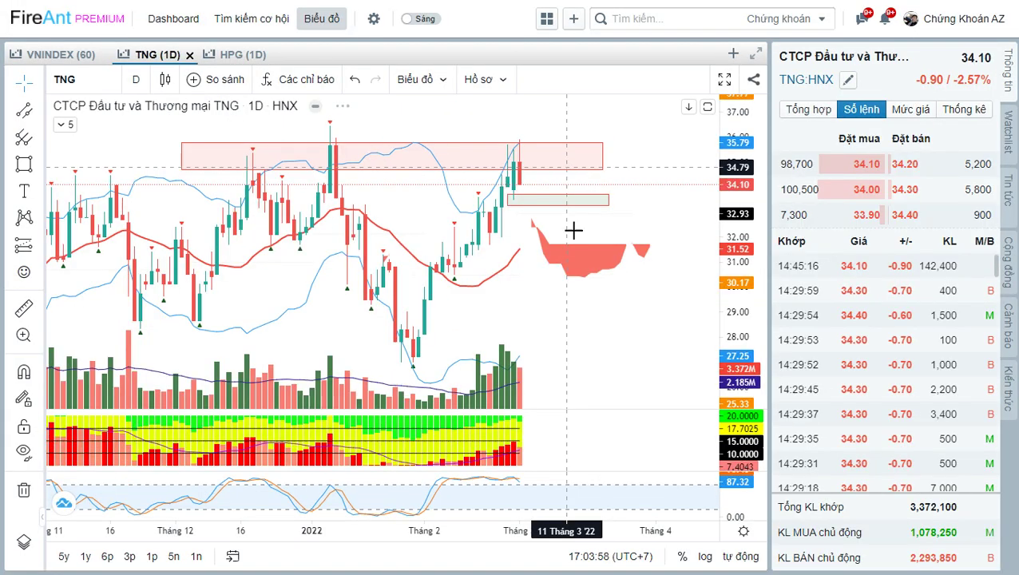
pyautogui.moveTo(631, 225); pyautogui.dragTo(681, 237)
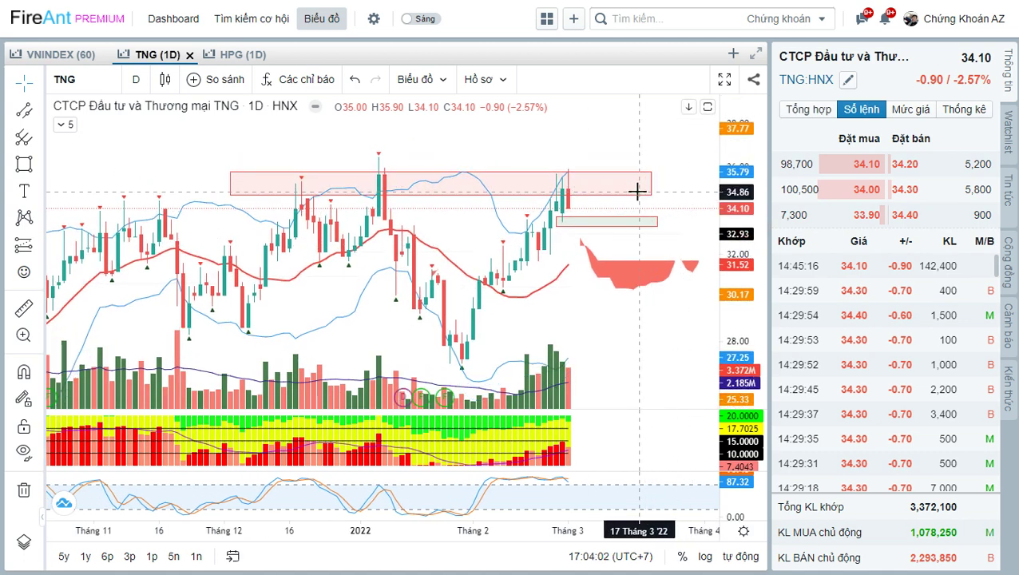
pyautogui.scroll(1, 627, 185)
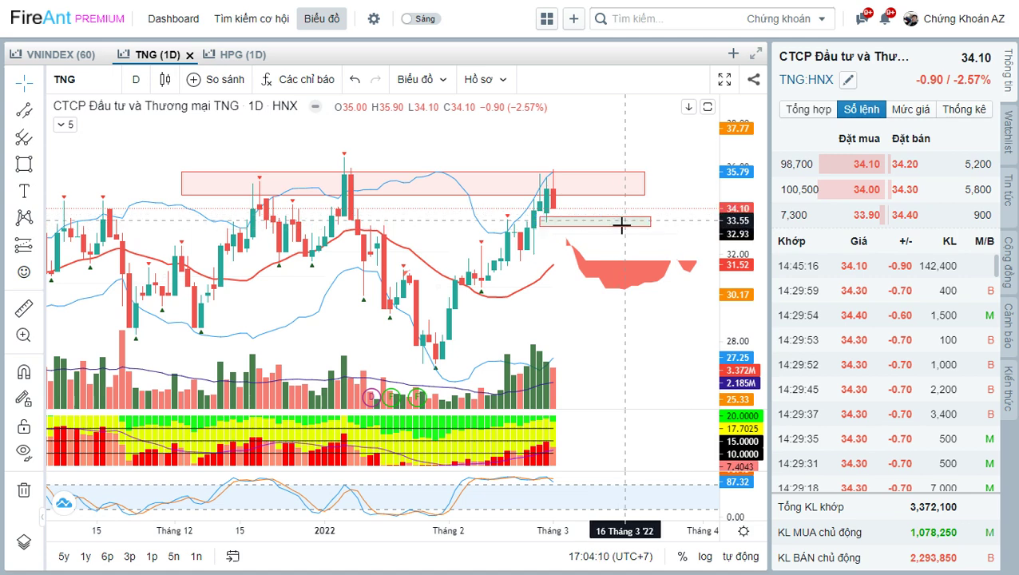
pyautogui.scroll(-3, 623, 232)
pyautogui.scroll(1, 629, 232)
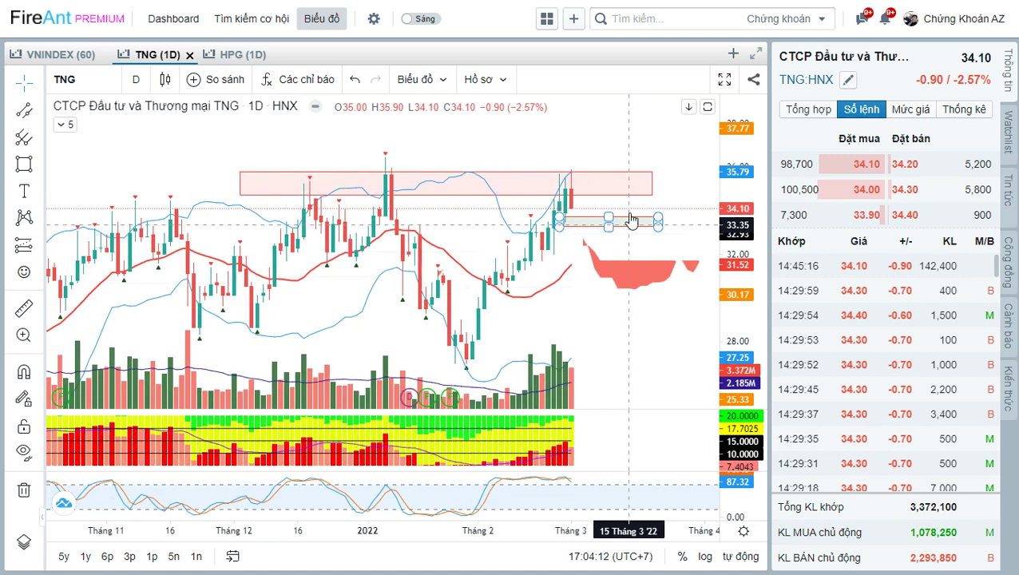
pyautogui.scroll(1, 581, 186)
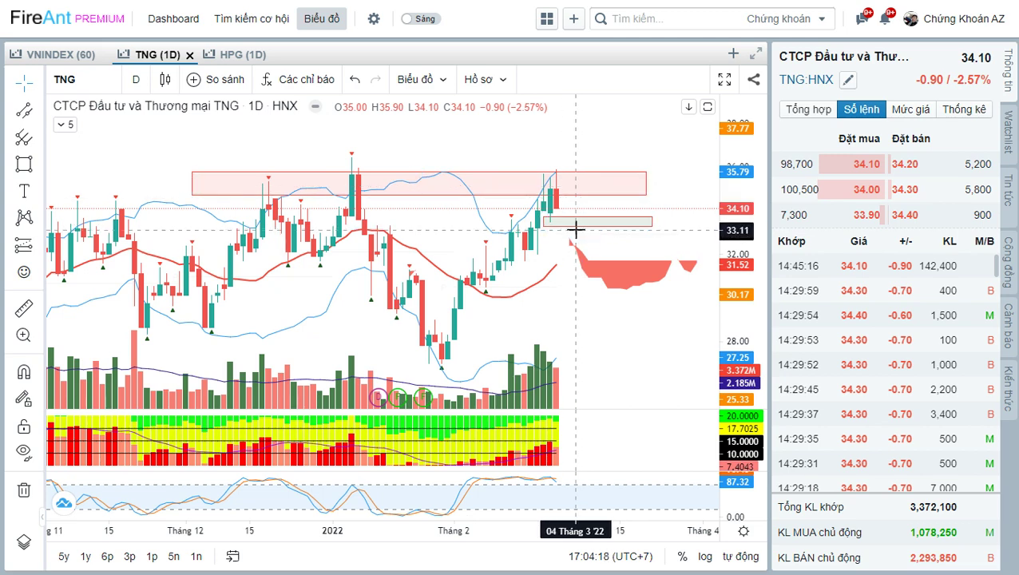
# Annotate the latest TNG candles with a red arrow and a boxed EVEN STAR label below the green zone
pyautogui.moveTo(572, 227)
pyautogui.mouseDown()
pyautogui.moveTo(543, 270)
pyautogui.moveTo(551, 289)
pyautogui.mouseUp()
pyautogui.write('EV')
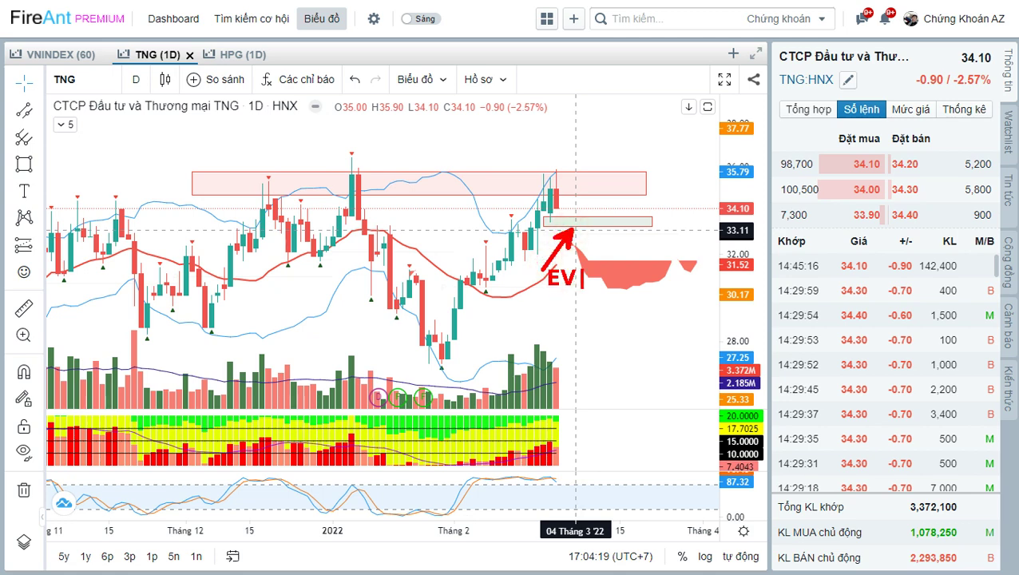
pyautogui.write('EN STAR')
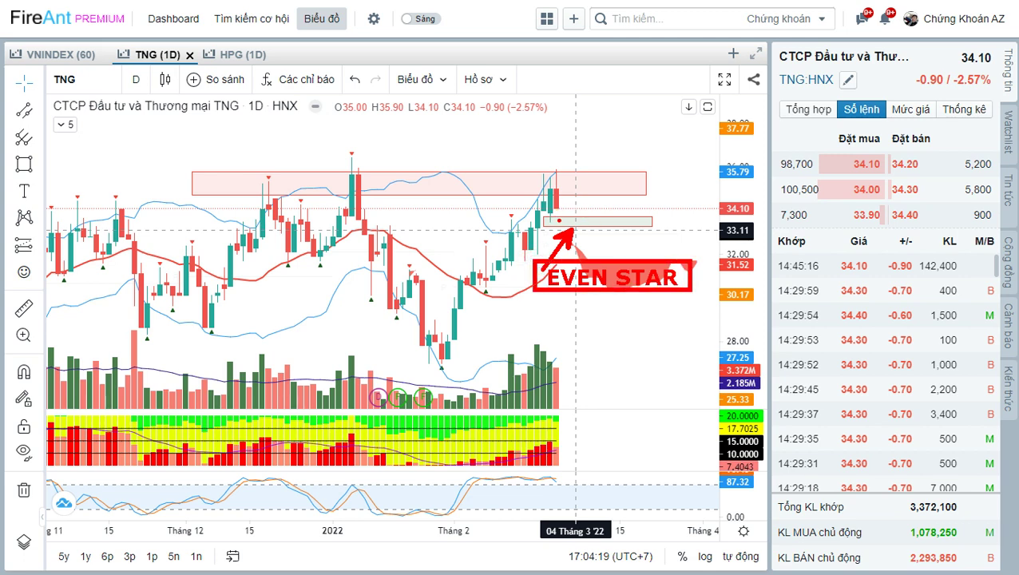
# Load the HVN daily chart for comparison and maximise its price pane over the indicator panes
pyautogui.write('H')
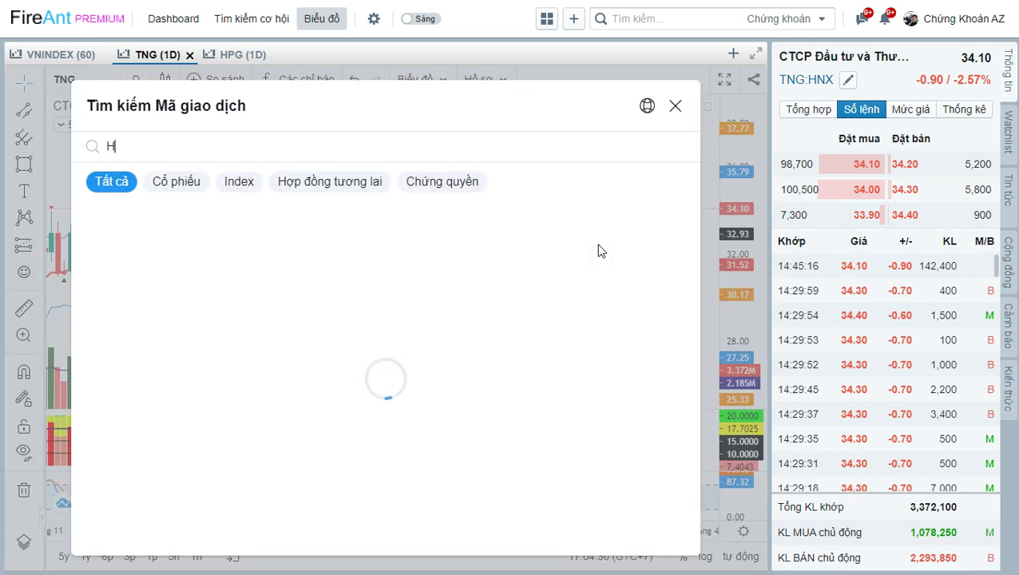
pyautogui.write('VN')
pyautogui.press('Return')
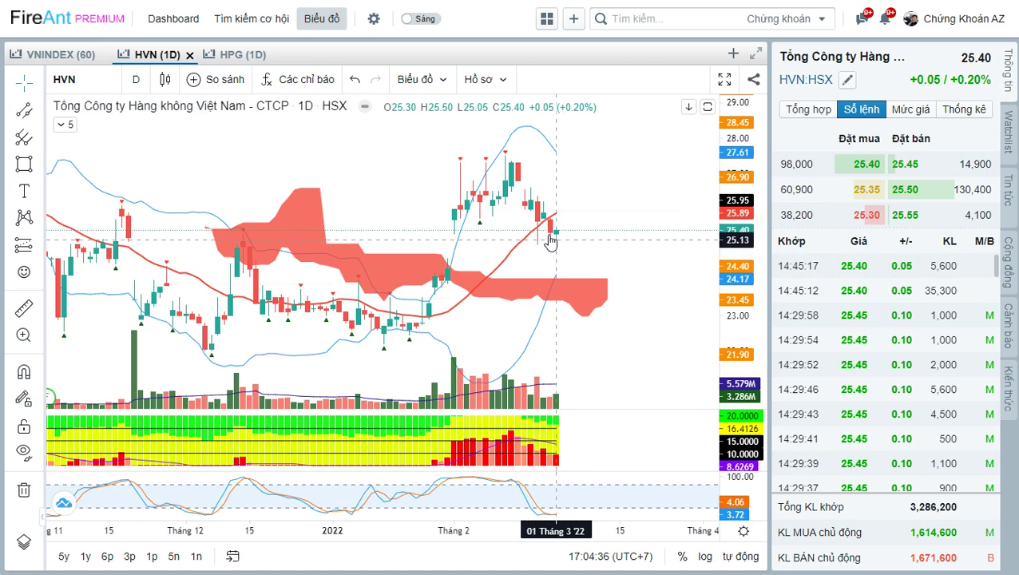
pyautogui.click(586, 257)
pyautogui.doubleClick(587, 257)
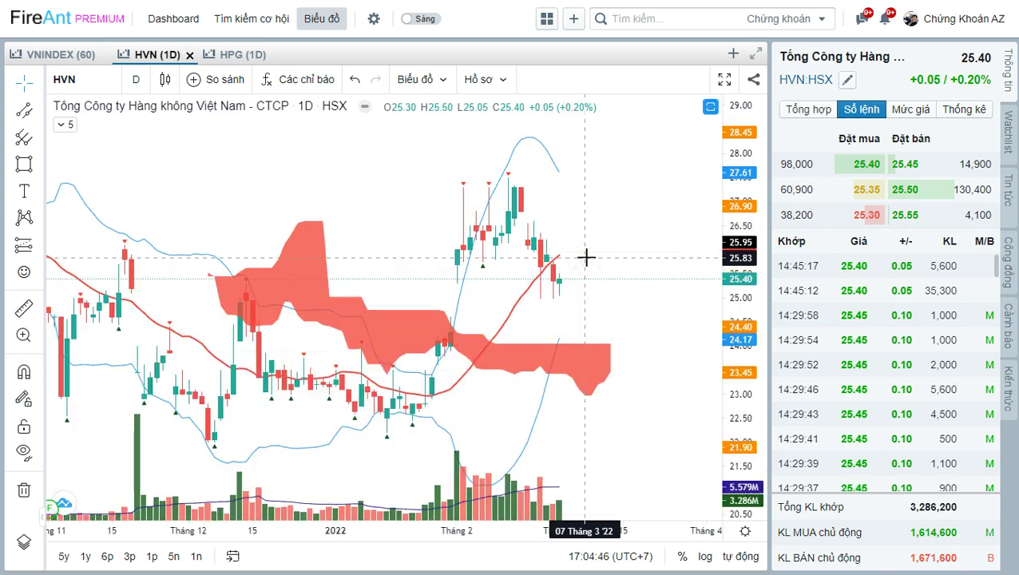
# Return to the TNG daily chart and review its candles against the red and green zones
pyautogui.write('TNG')
pyautogui.press('Return')
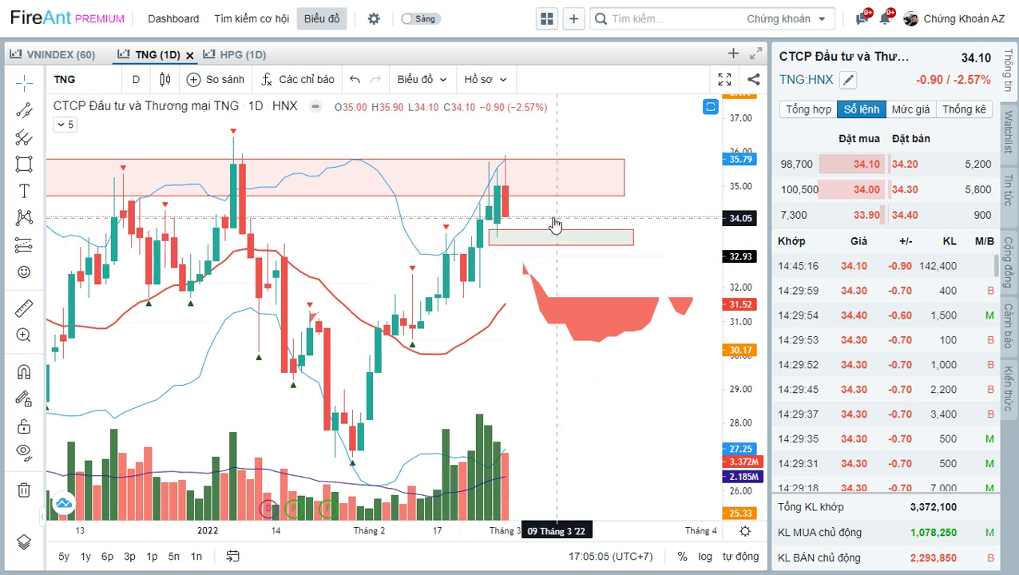
pyautogui.scroll(-3, 628, 146)
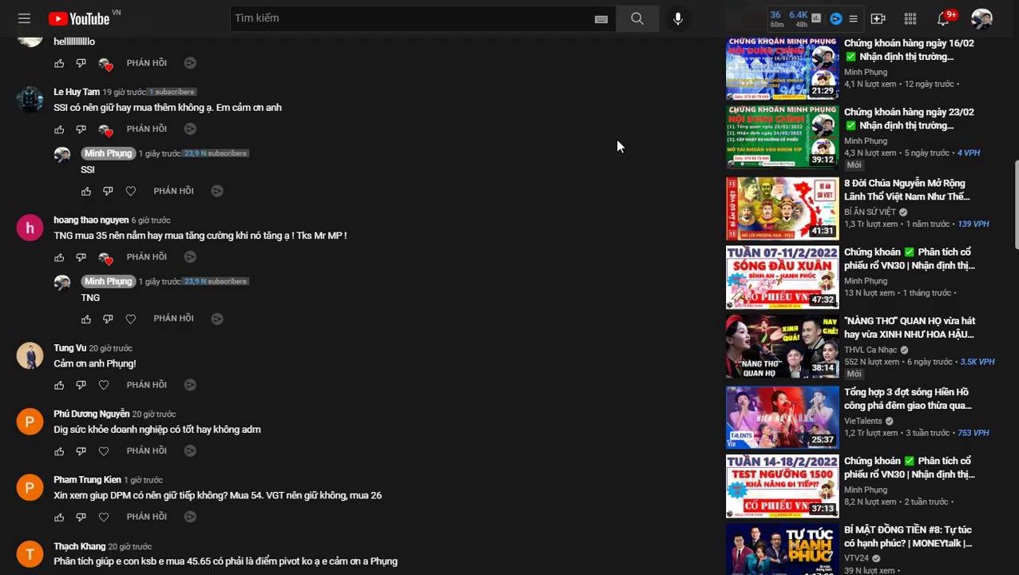
# Switch to YouTube, heart the thank-you comment and the comment asking about DIG, and reply to the latter with DIG
pyautogui.scroll(-2, 404, 266)
pyautogui.click(103, 309)
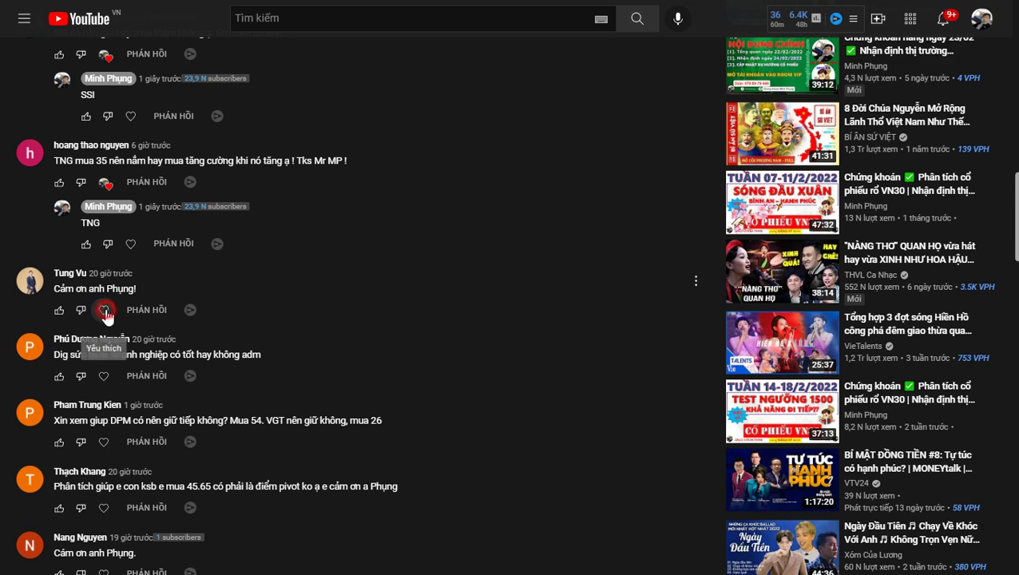
pyautogui.scroll(-2, 105, 319)
pyautogui.click(103, 226)
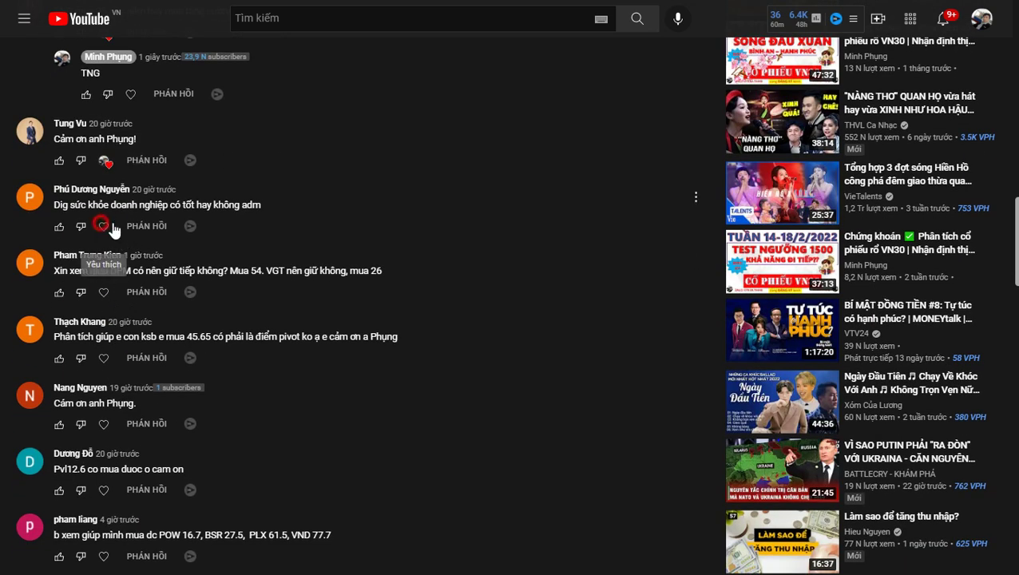
pyautogui.click(147, 226)
pyautogui.write('DIG')
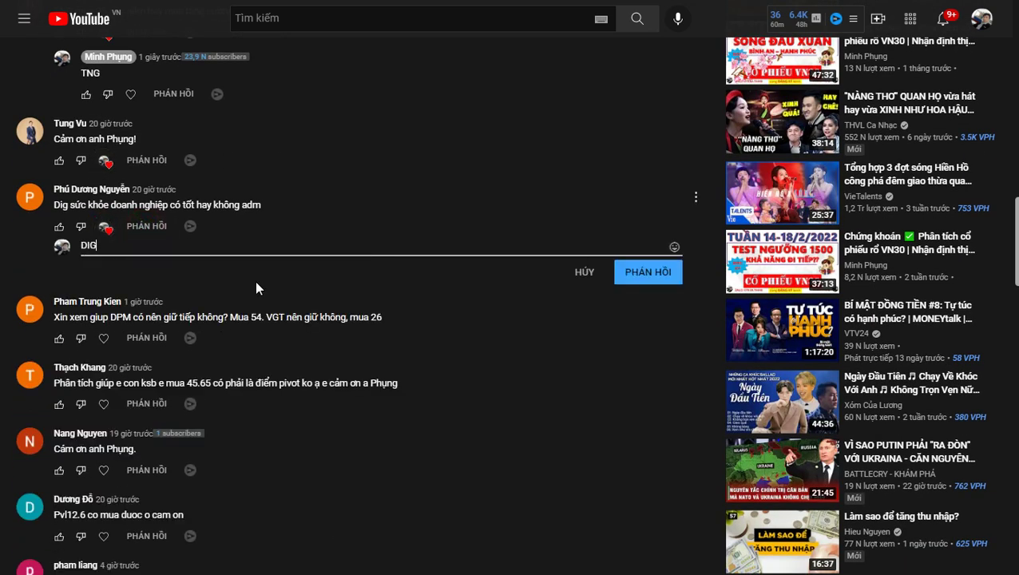
pyautogui.hotkey('ctrl', 'Return')
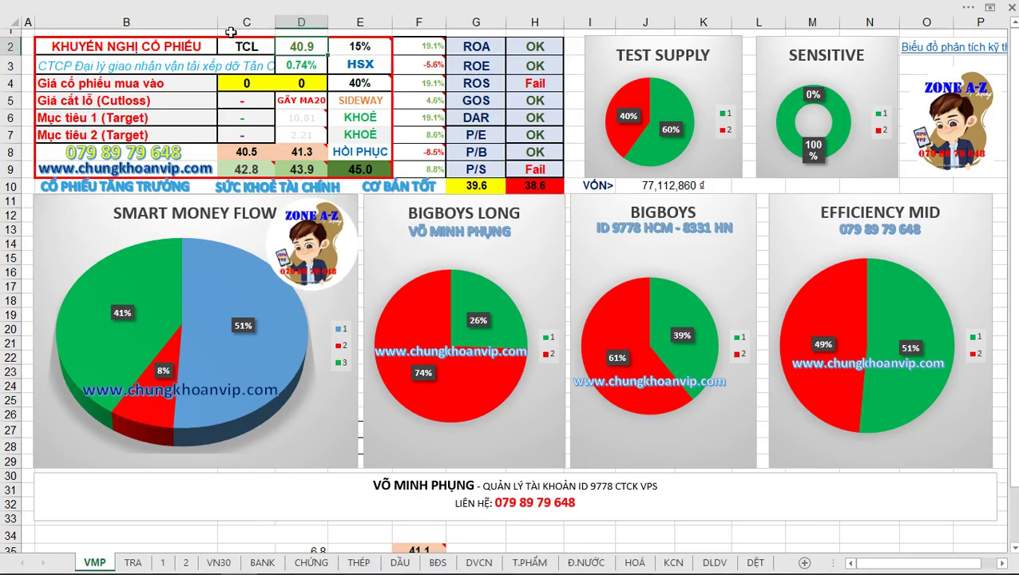
# Switch to Excel, look up DIG in the stock recommendation sheet, and temporarily box its four large pie charts
pyautogui.click(241, 45)
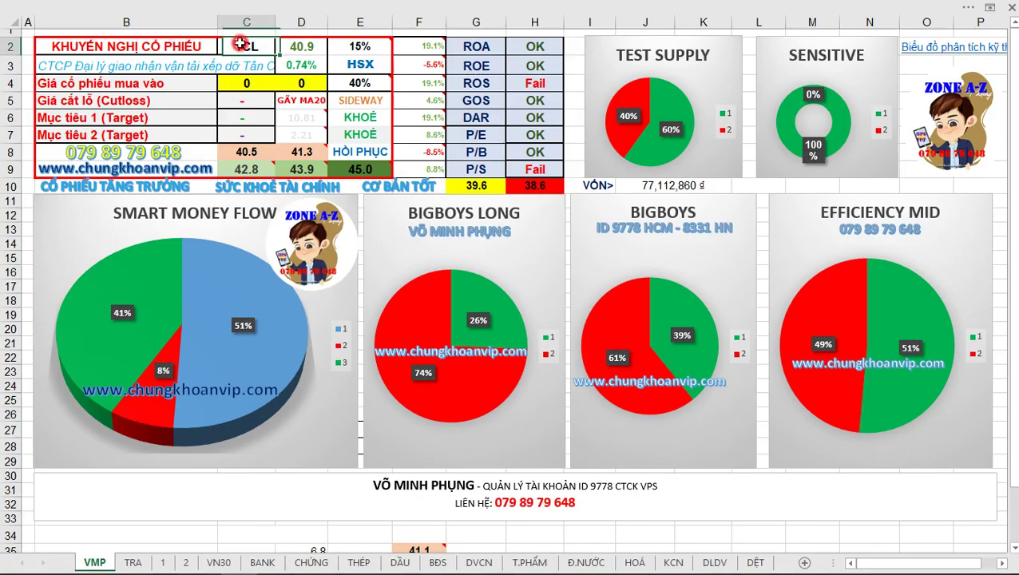
pyautogui.press('Return')
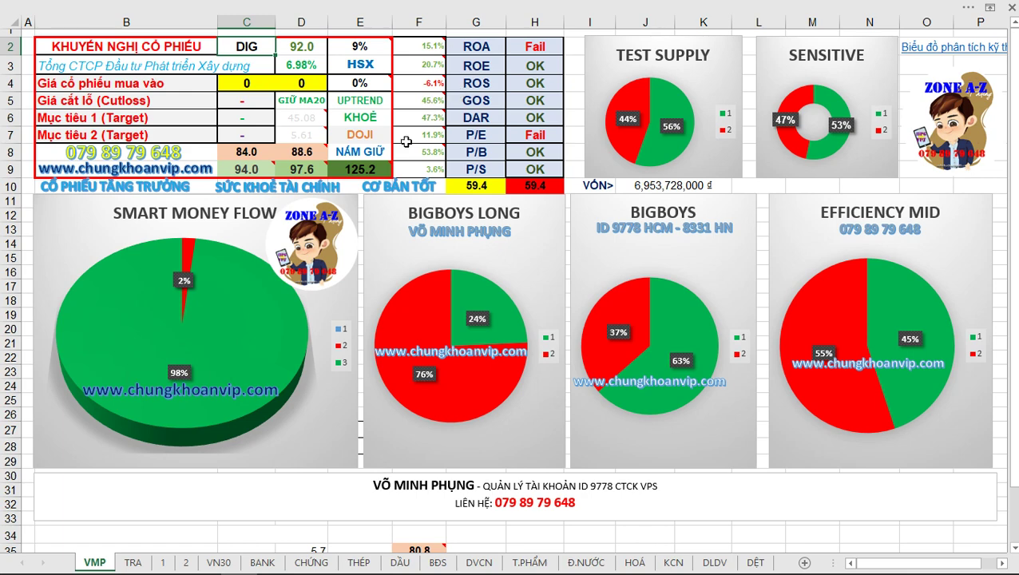
pyautogui.moveTo(64, 200)
pyautogui.mouseDown()
pyautogui.moveTo(969, 423)
pyautogui.moveTo(967, 441)
pyautogui.mouseUp()
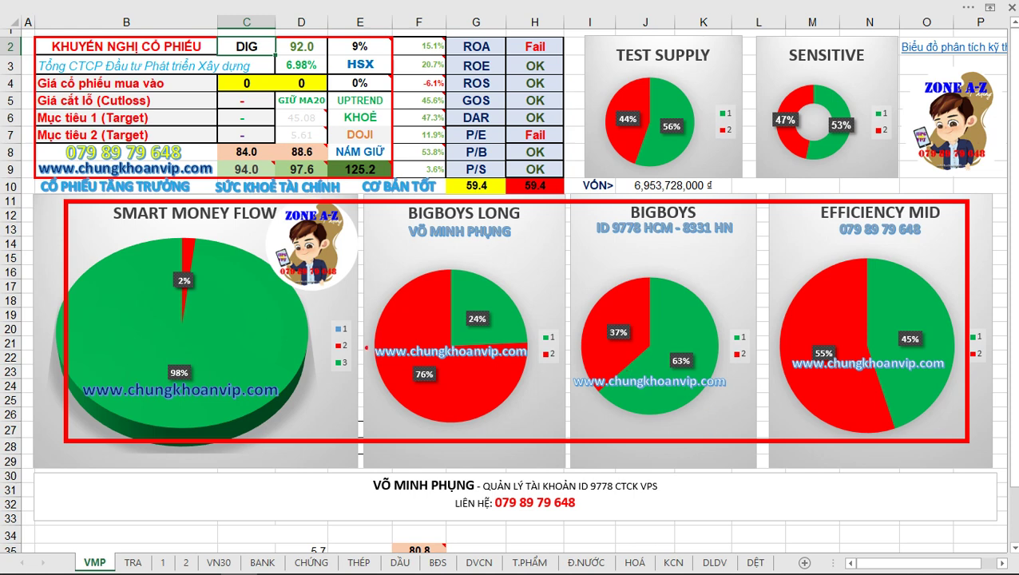
pyautogui.press('Escape')
# Switch to FireAnt, load the DIG daily chart, and examine the latest candles below the small resistance box
pyautogui.hotkey('alt', 'Tab')
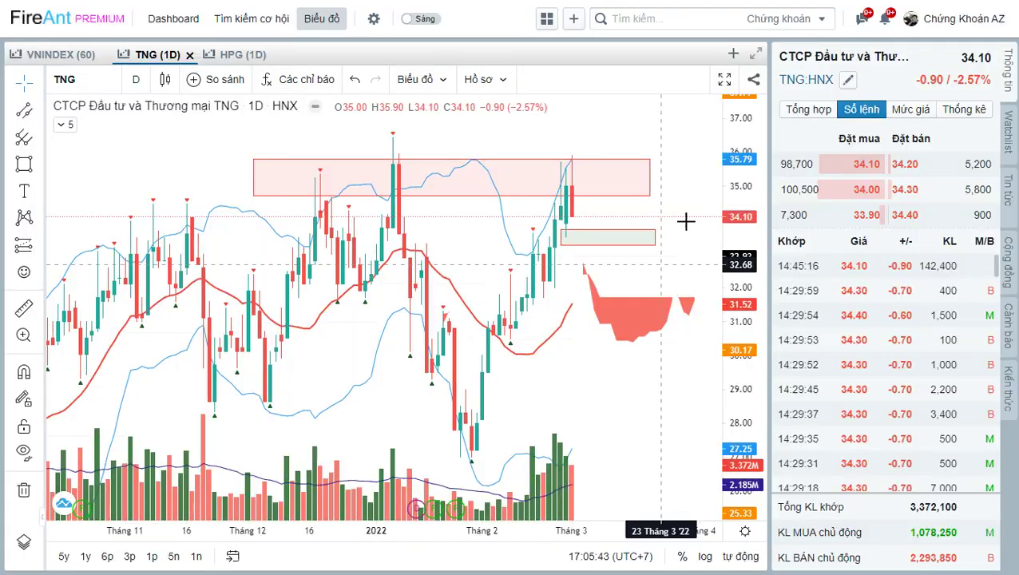
pyautogui.write('DIG')
pyautogui.press('Return')
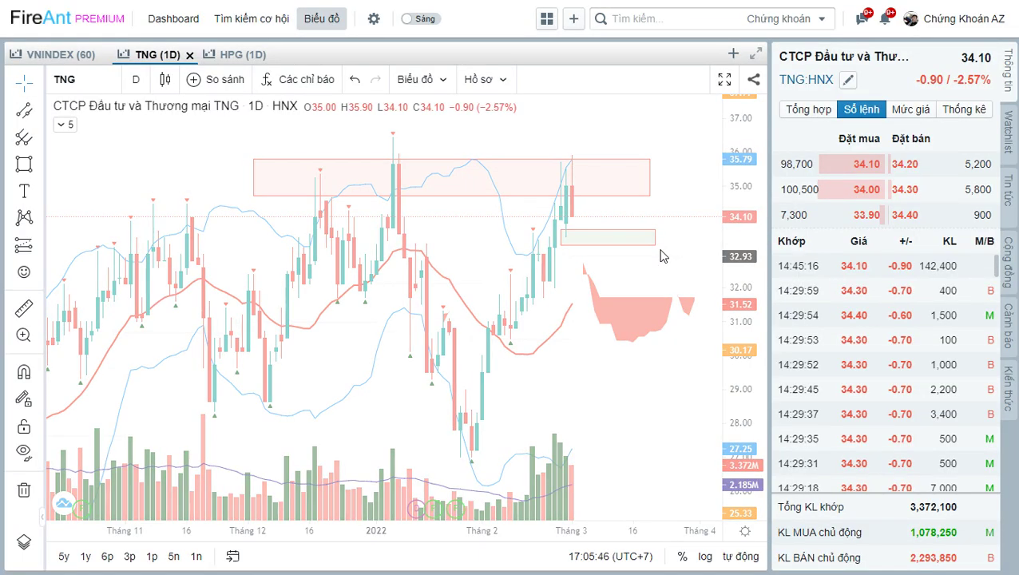
pyautogui.scroll(3, 555, 298)
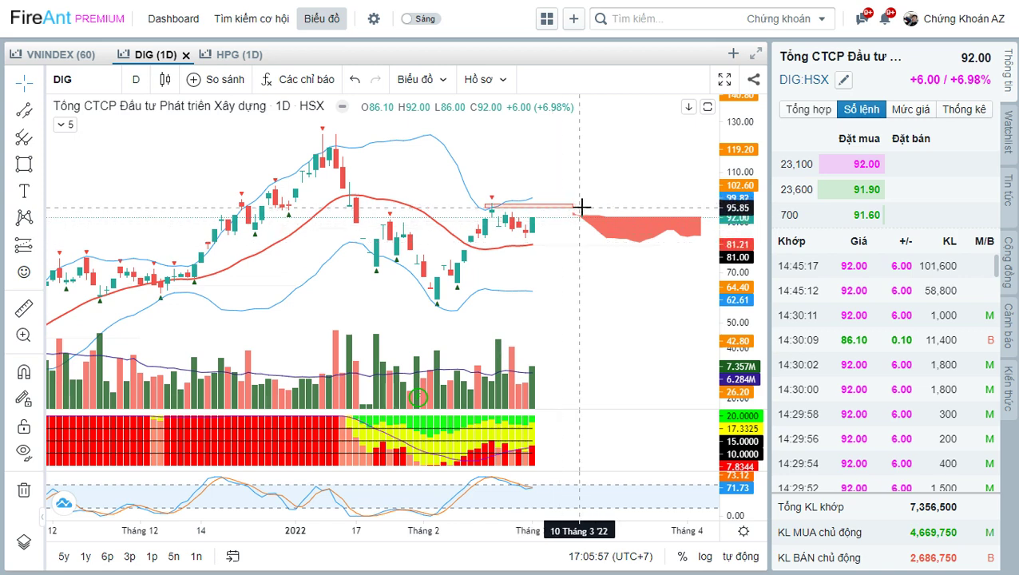
pyautogui.moveTo(569, 182); pyautogui.dragTo(619, 216)
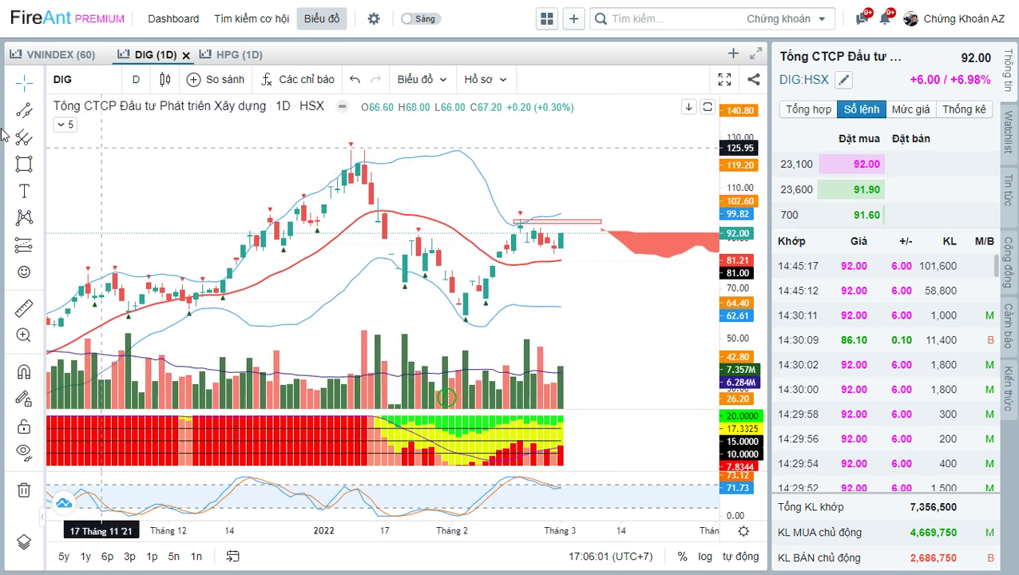
# Draw a resistance rectangle on the DIG chart at about 107.77 to 111.65, starting at 13 January 2022
pyautogui.click(19, 162)
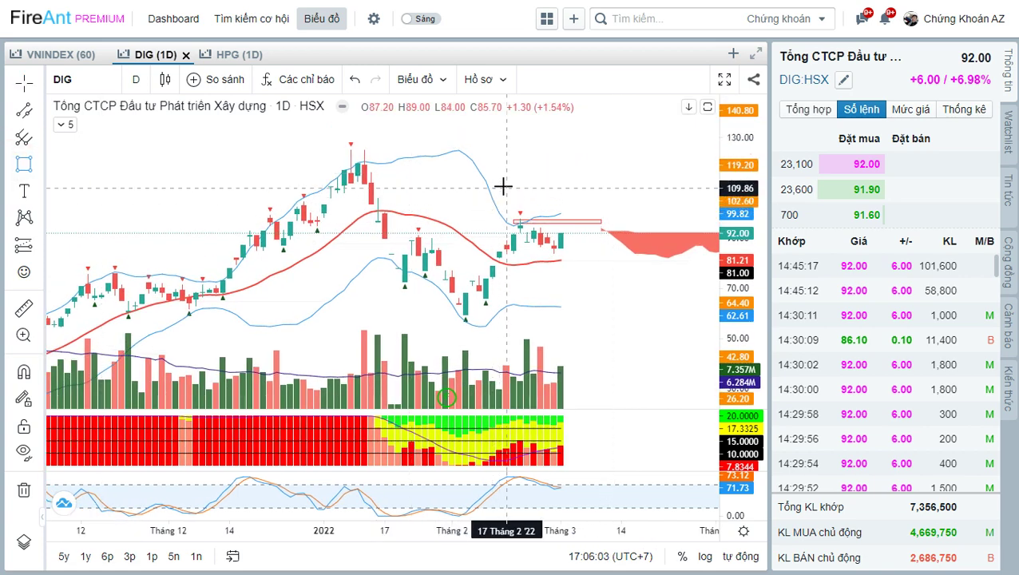
pyautogui.moveTo(371, 186); pyautogui.dragTo(621, 189)
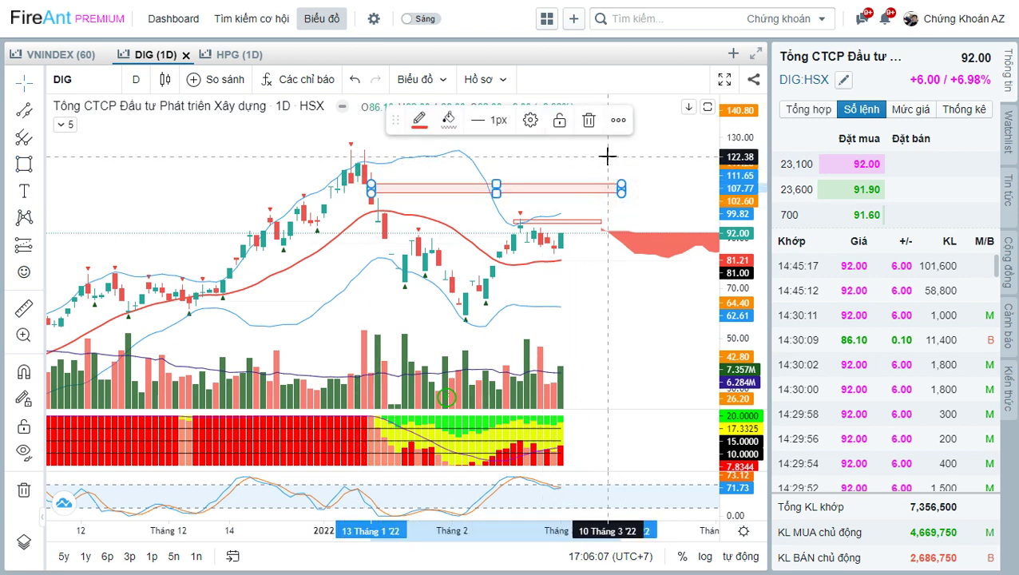
pyautogui.click(607, 157)
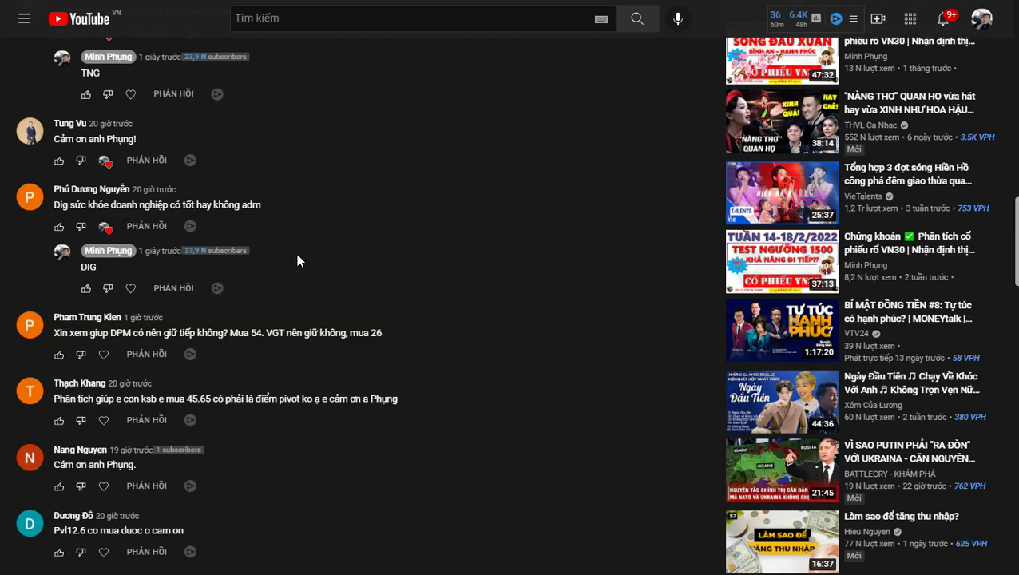
# Switch to YouTube, heart the comment asking about DPM and VGT, and reply to it with DPM - VGT
pyautogui.scroll(-1, 231, 260)
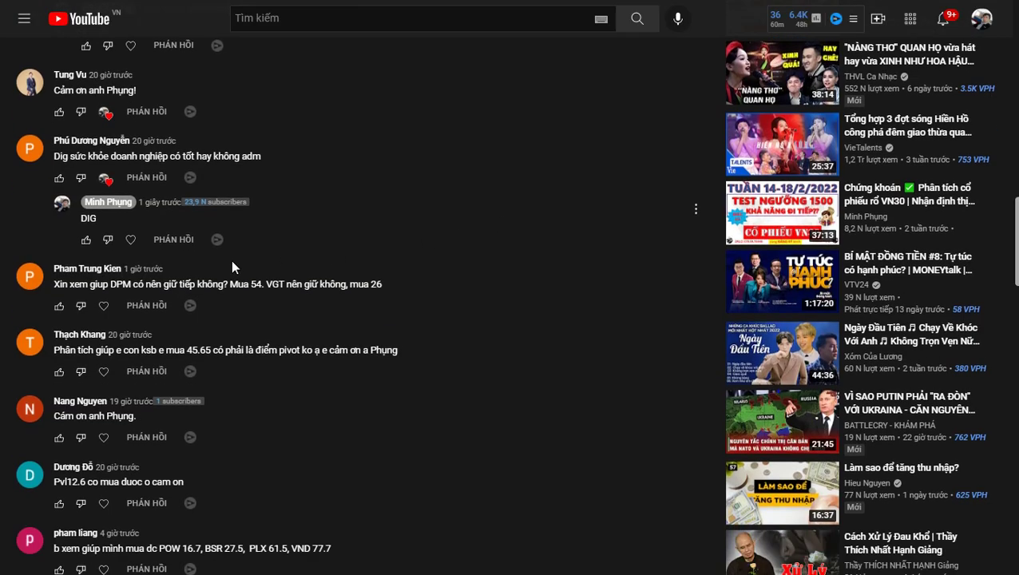
pyautogui.click(104, 279)
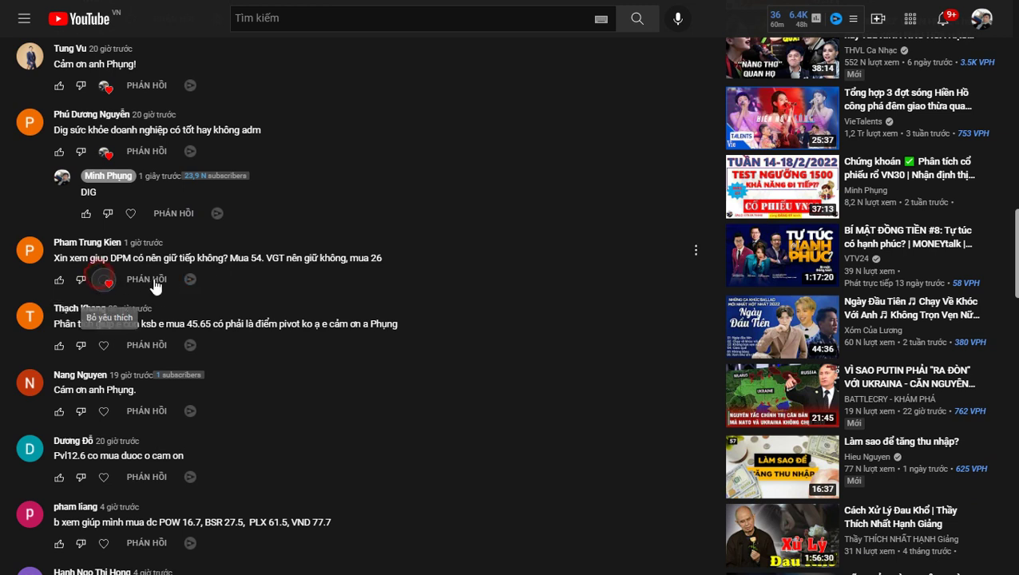
pyautogui.click(155, 284)
pyautogui.write('DPM - VGT')
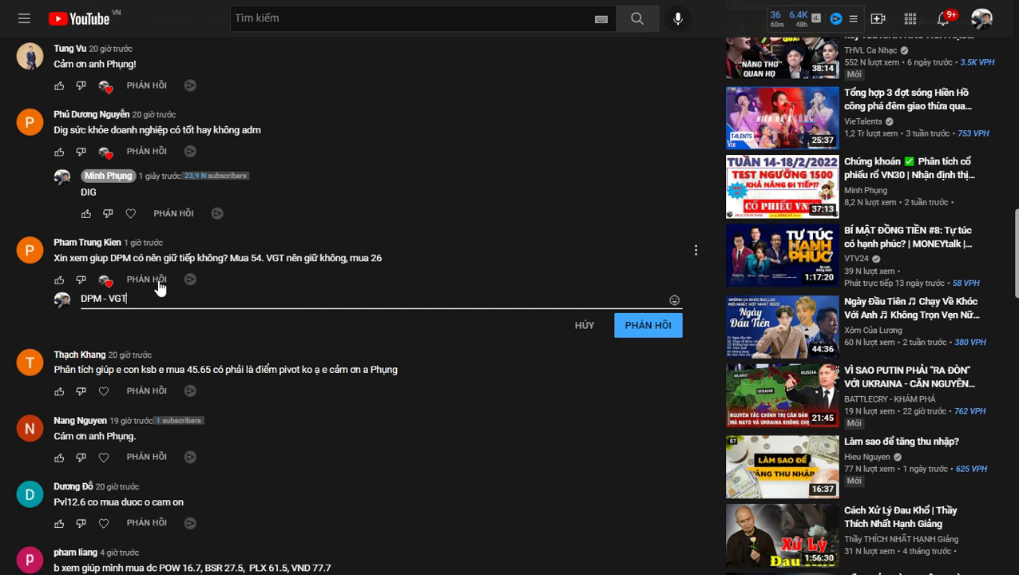
pyautogui.hotkey('ctrl', 'Return')
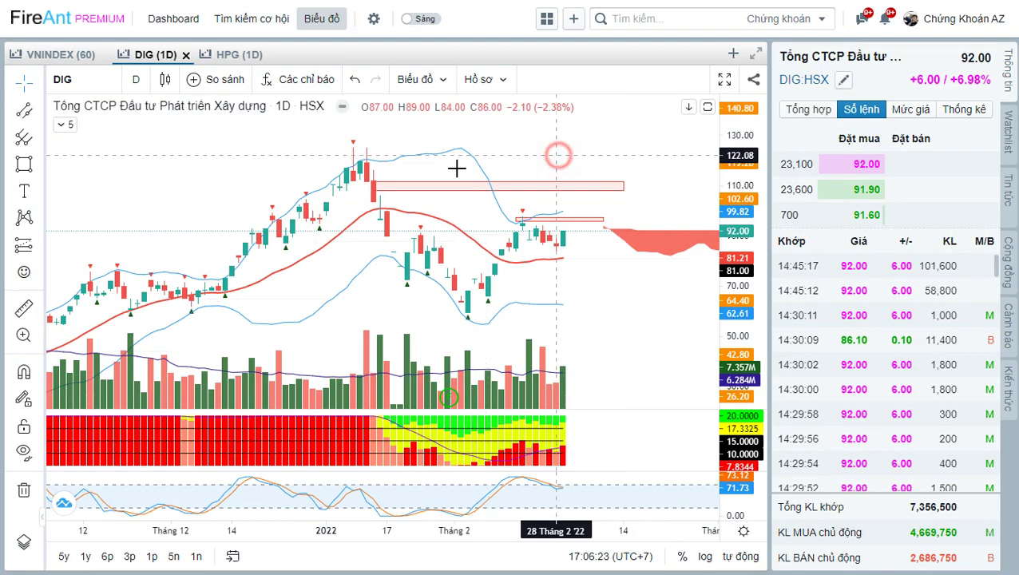
# Load the DPM daily chart and examine the latest candles between the small resistance box near 60 and the wide zone near 53
pyautogui.write('D')
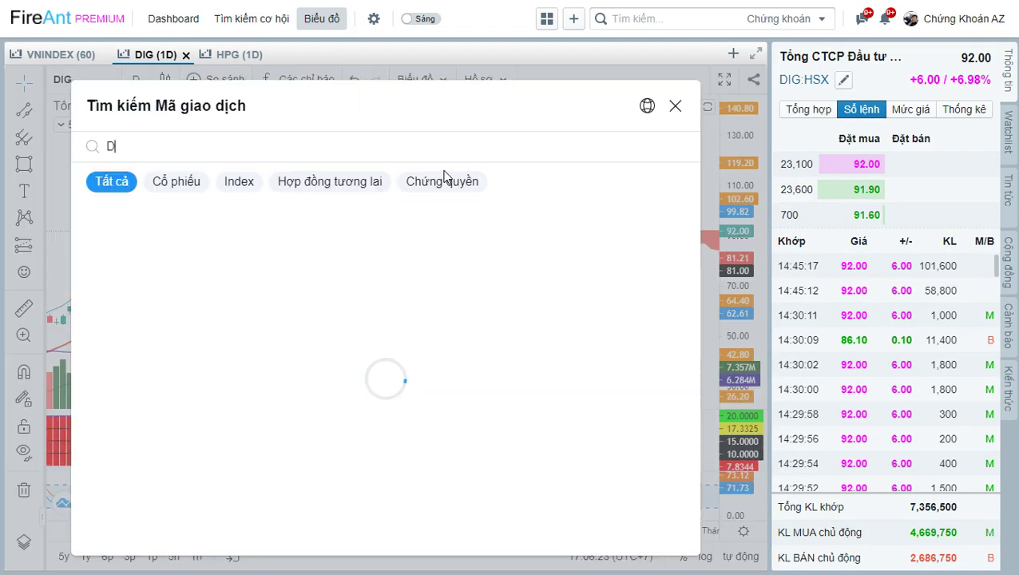
pyautogui.write('PM')
pyautogui.press('Return')
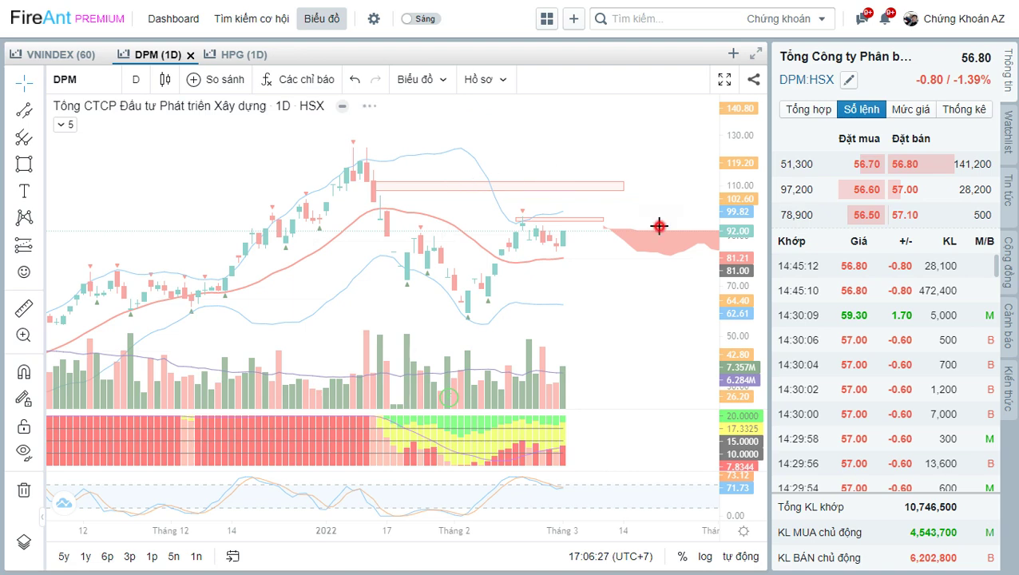
pyautogui.click(615, 145)
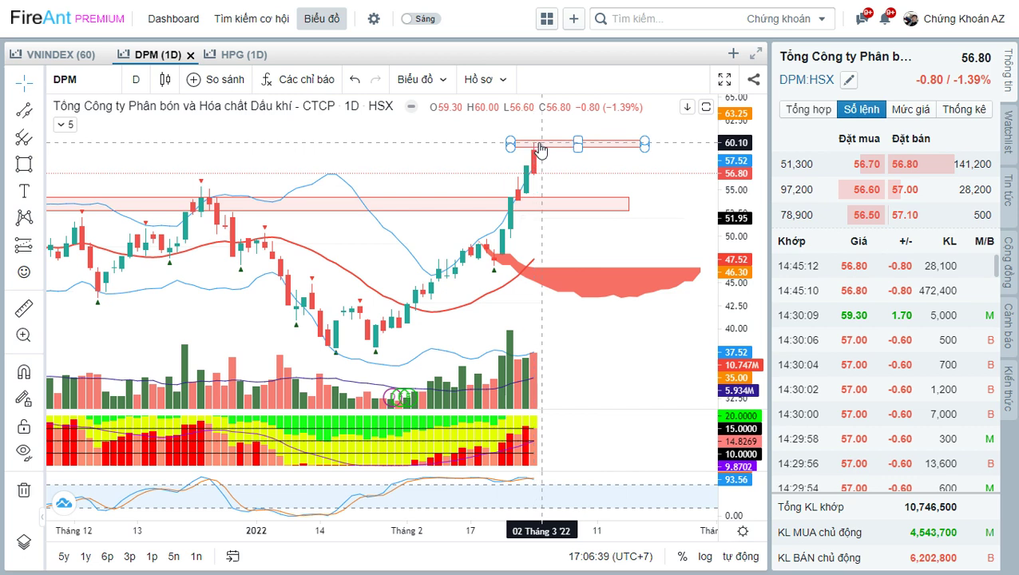
pyautogui.click(606, 156)
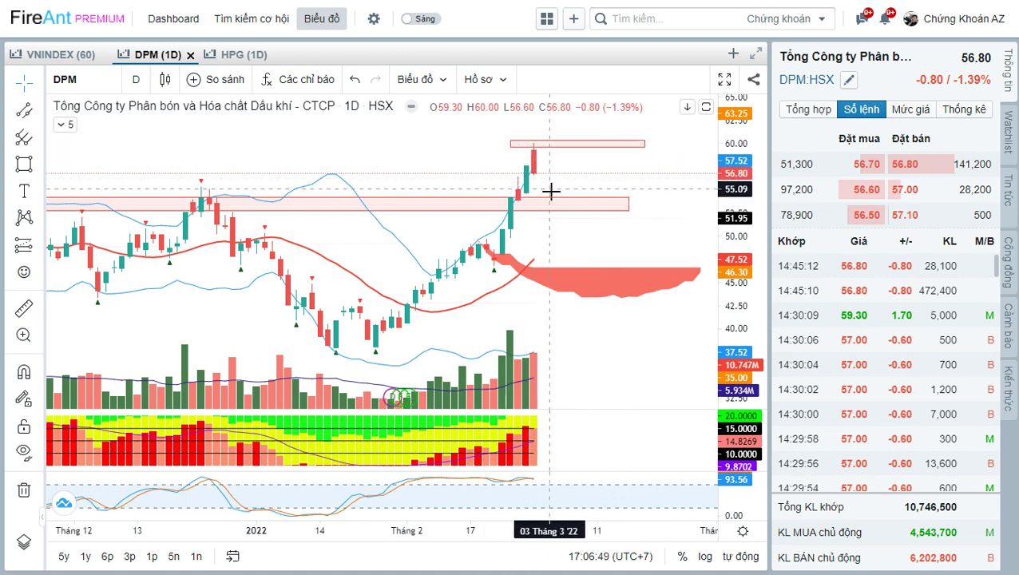
pyautogui.moveTo(551, 202)
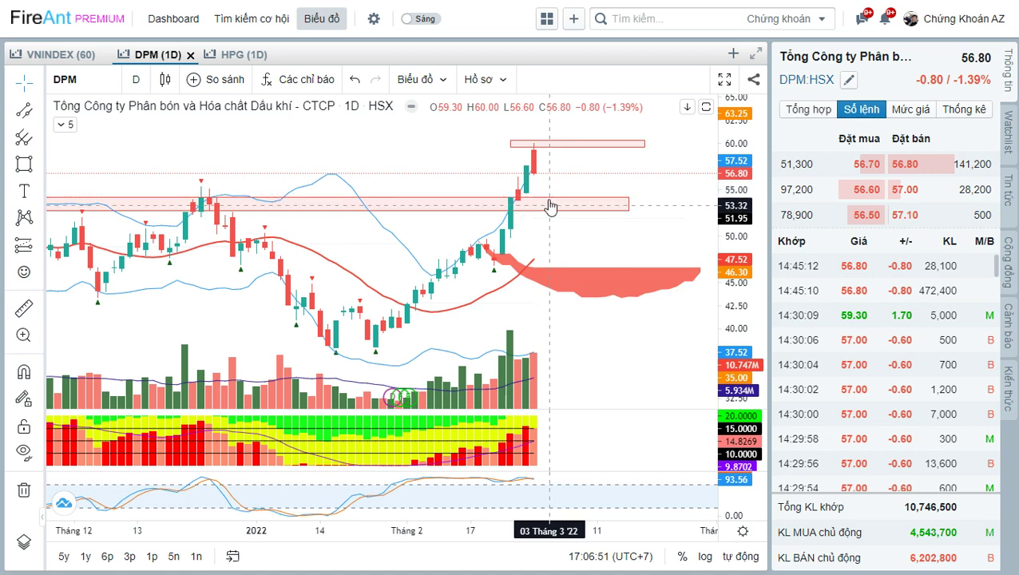
pyautogui.scroll(-2, 549, 205)
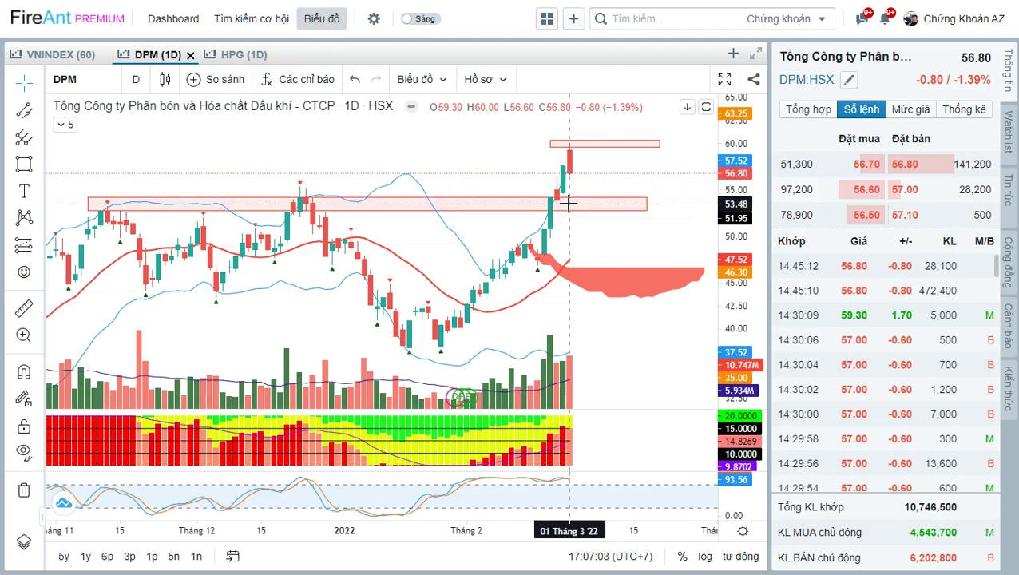
# Load the VGT daily chart and stretch its price scale to inspect the latest candles more closely
pyautogui.write('VGT')
pyautogui.press('Return')
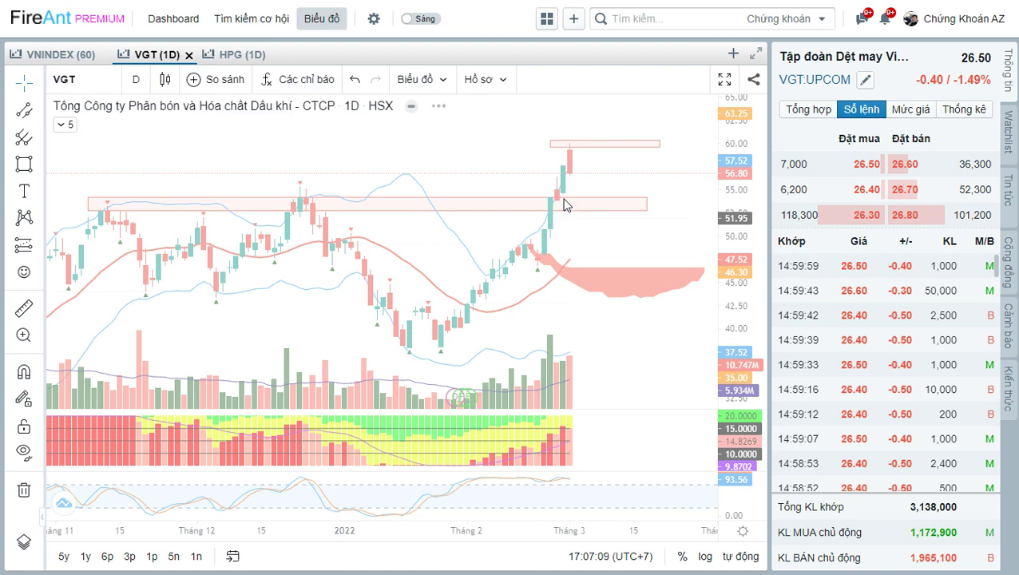
pyautogui.click(609, 266)
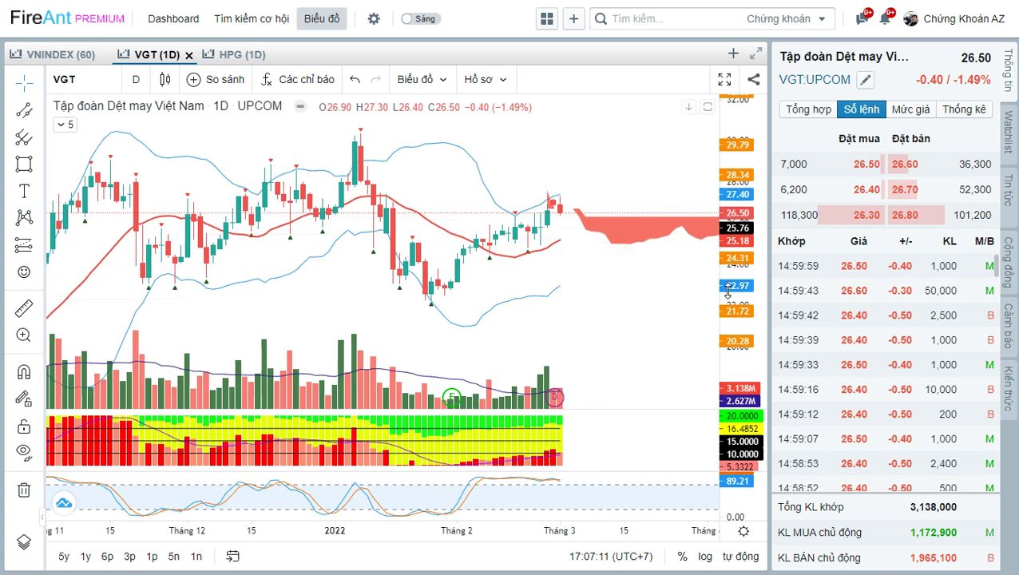
pyautogui.moveTo(730, 269); pyautogui.dragTo(736, 252)
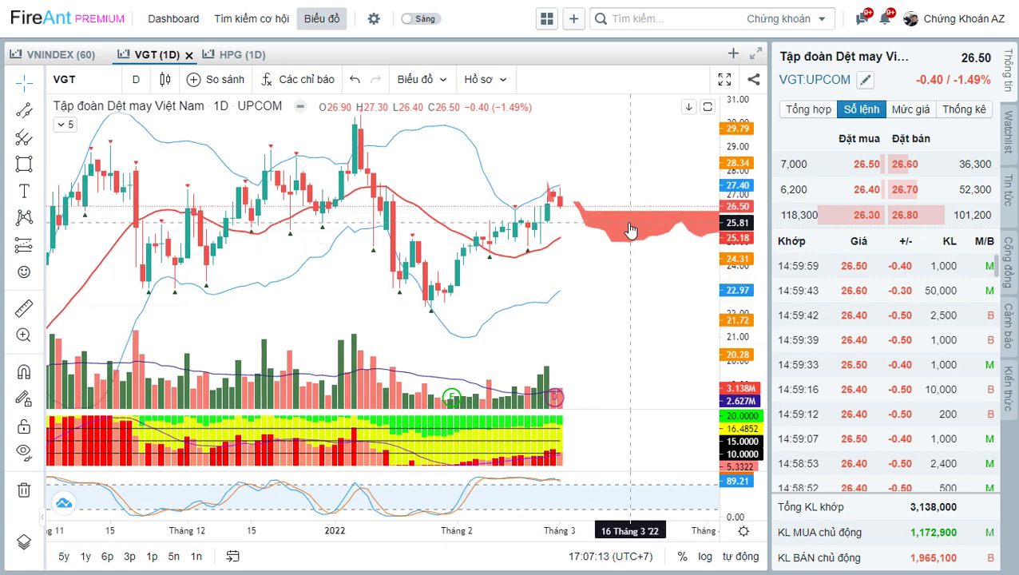